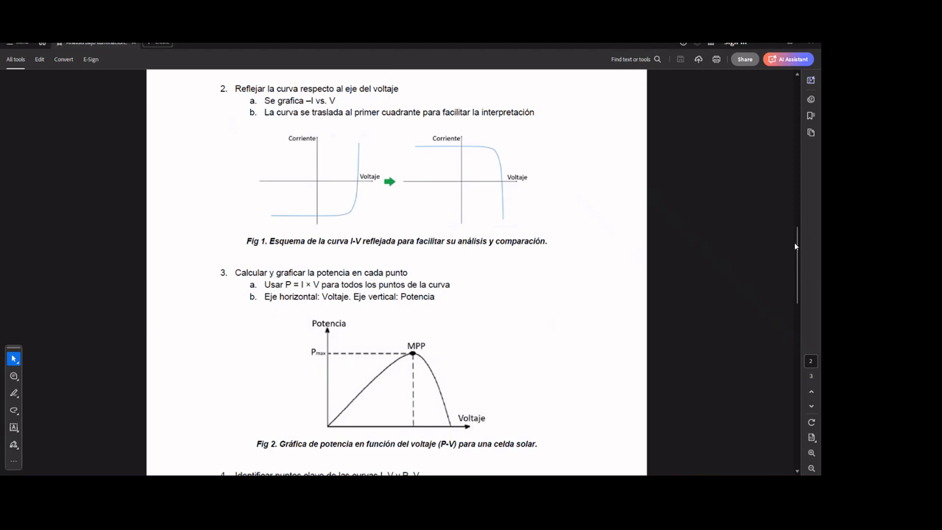
Read the guide's sections on graphing power at each point and identifying the key points of the I–V and P–V curves
scroll(789, 278, down, 5)
scroll(789, 278, down, 1)
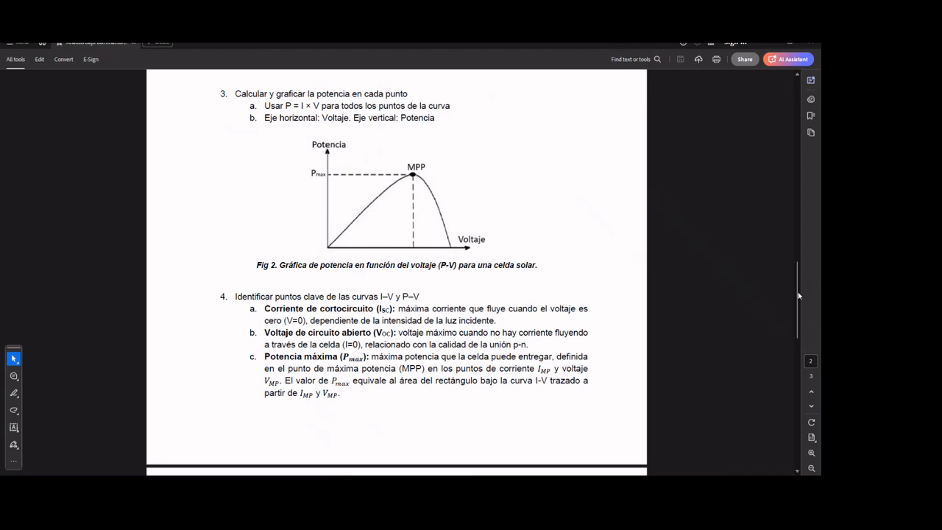
drag(798, 295, 793, 358)
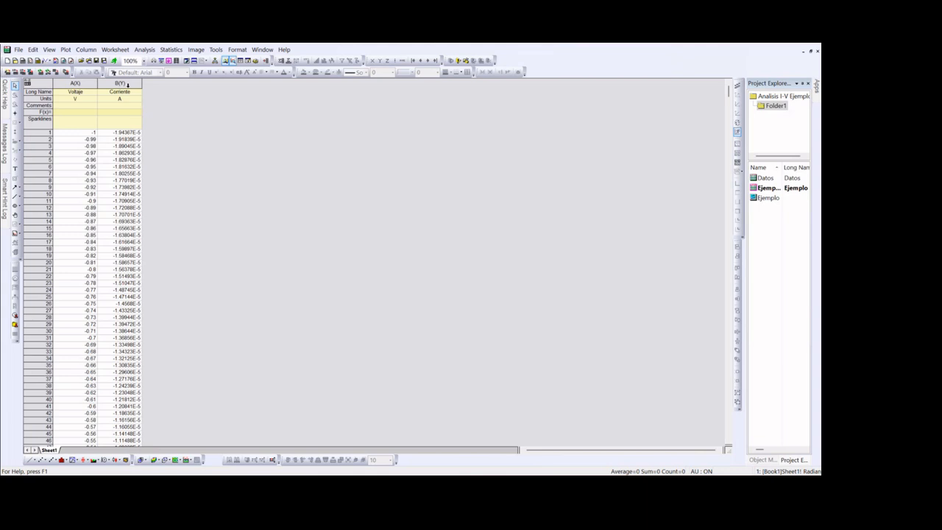
In Origin, plot the Corriente column against voltage as a line graph, and delete that graph after viewing the curve
click(122, 84)
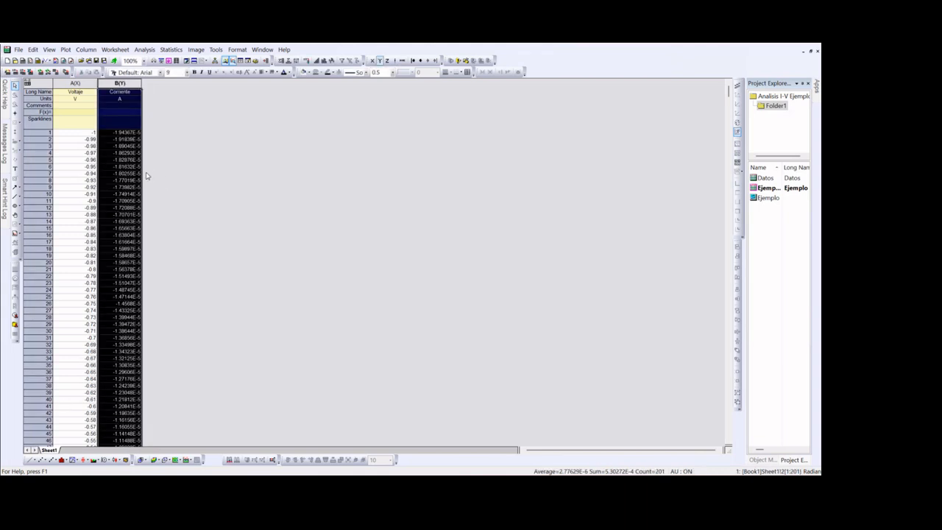
click(32, 461)
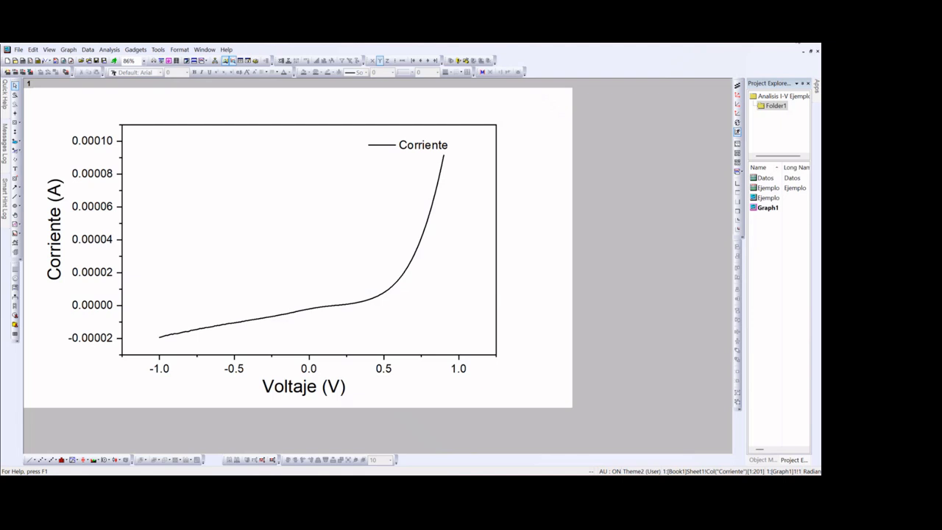
click(817, 51)
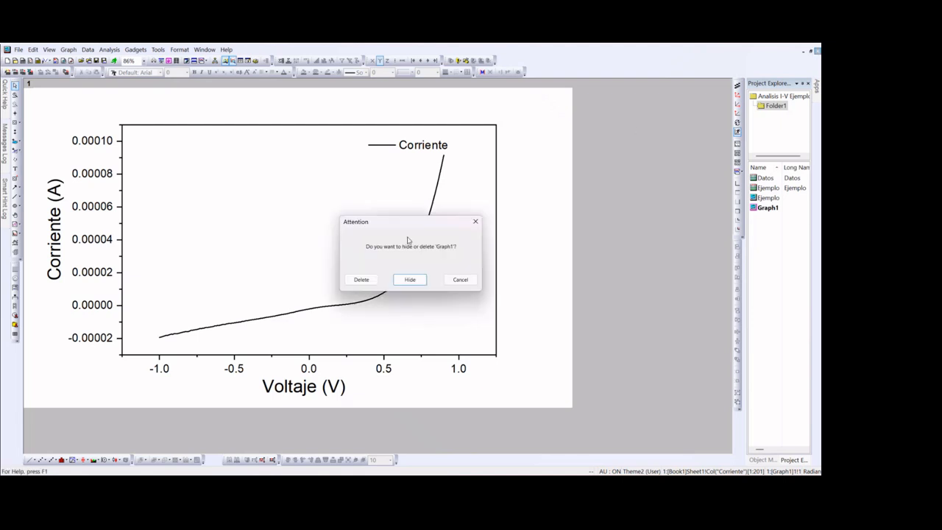
click(362, 279)
click(382, 208)
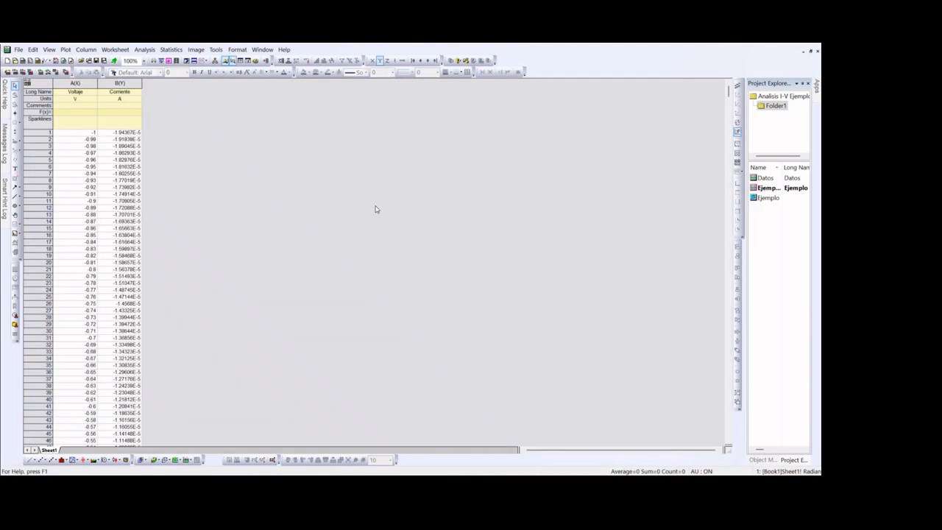
Add five empty columns, C to G, at the end of the worksheet
click(268, 61)
click(267, 61)
click(267, 62)
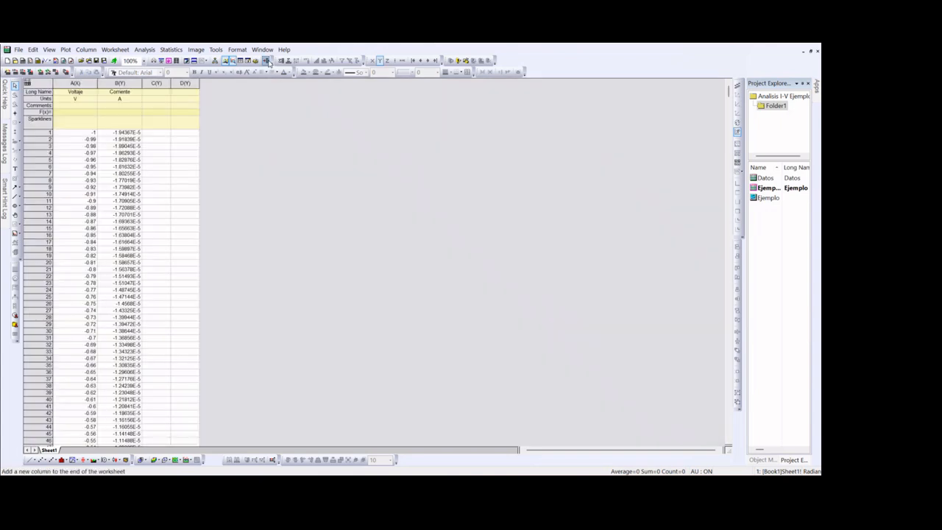
click(267, 62)
click(267, 61)
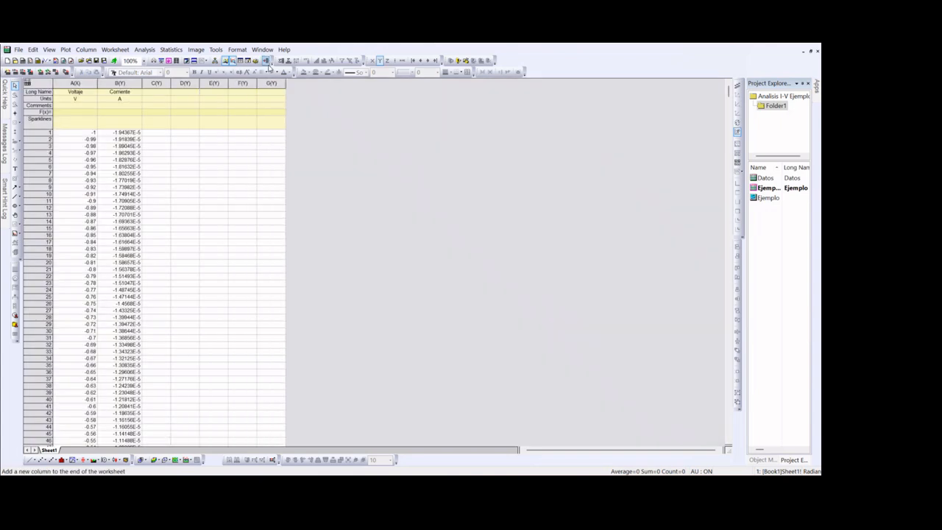
Fill column C with the formula A and label it with long name Voltaje and unit V
click(157, 115)
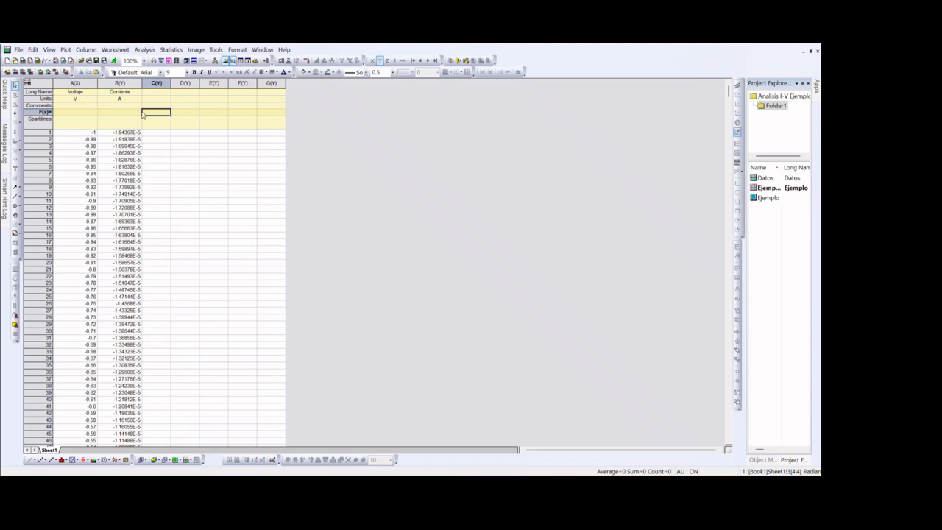
text(A)
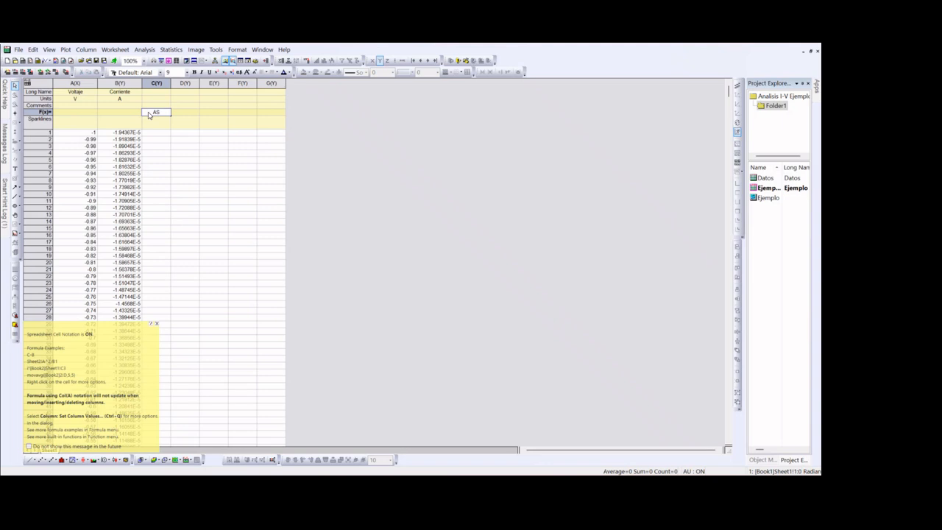
key(Return)
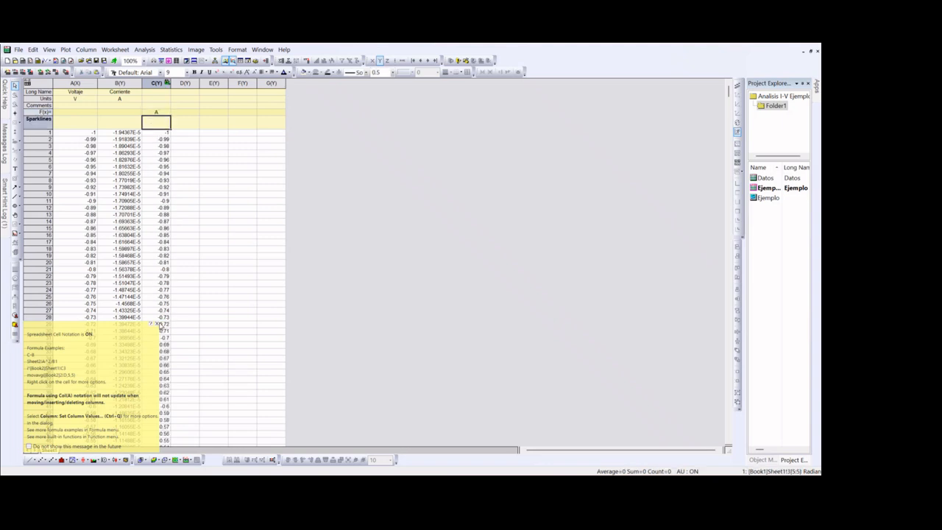
click(156, 324)
click(85, 99)
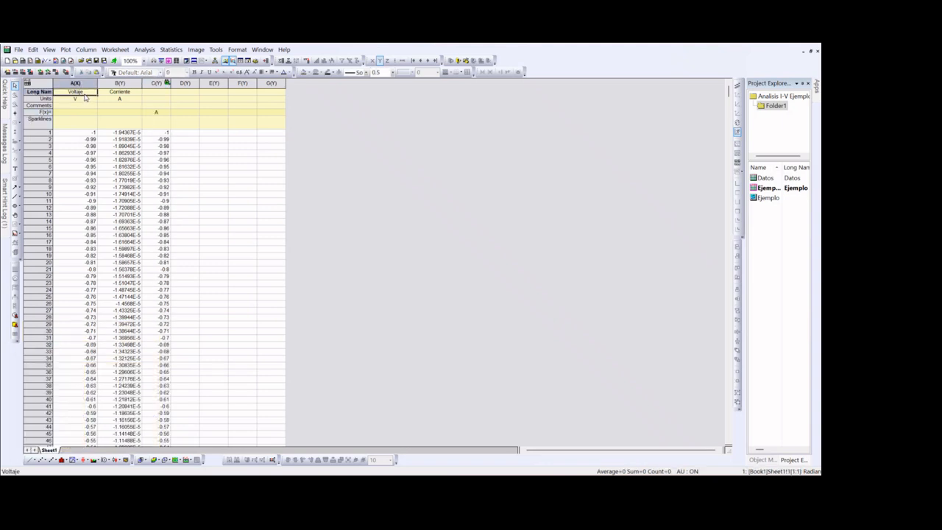
click(152, 93)
text(Voltaje V)
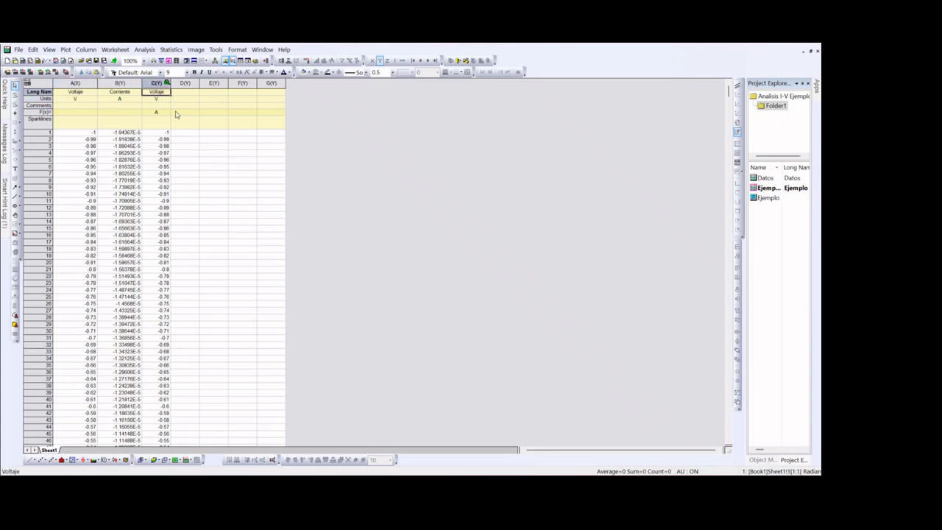
Label column D with long name Corriente and unit A, and fill it with the formula -B
click(132, 97)
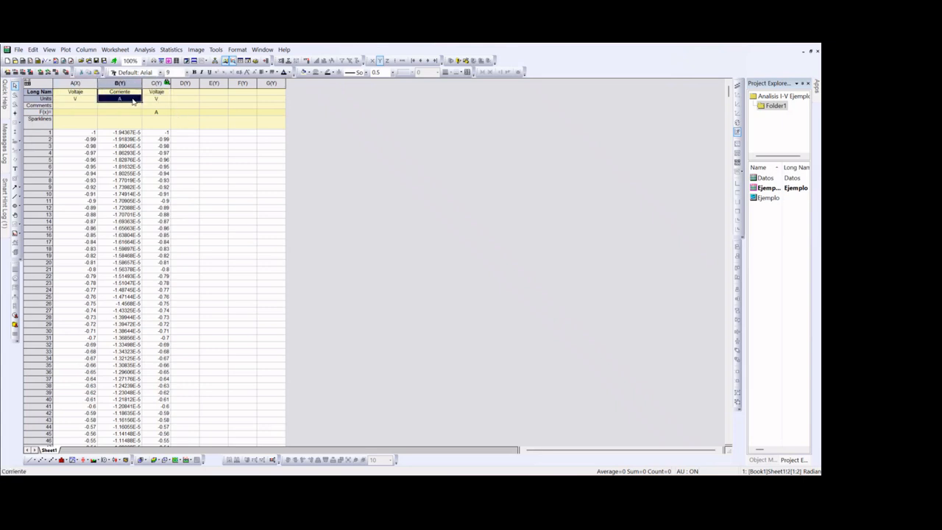
click(191, 94)
text(Corriente A)
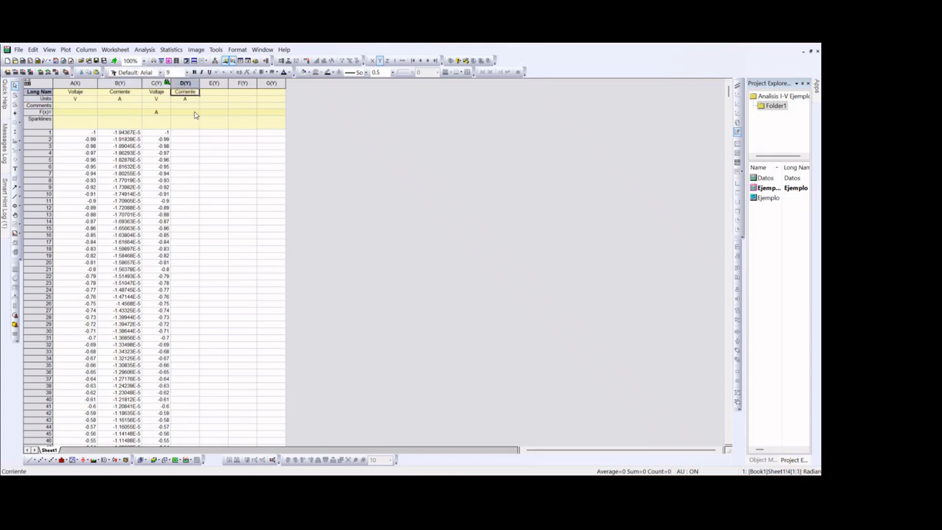
double_click(194, 113)
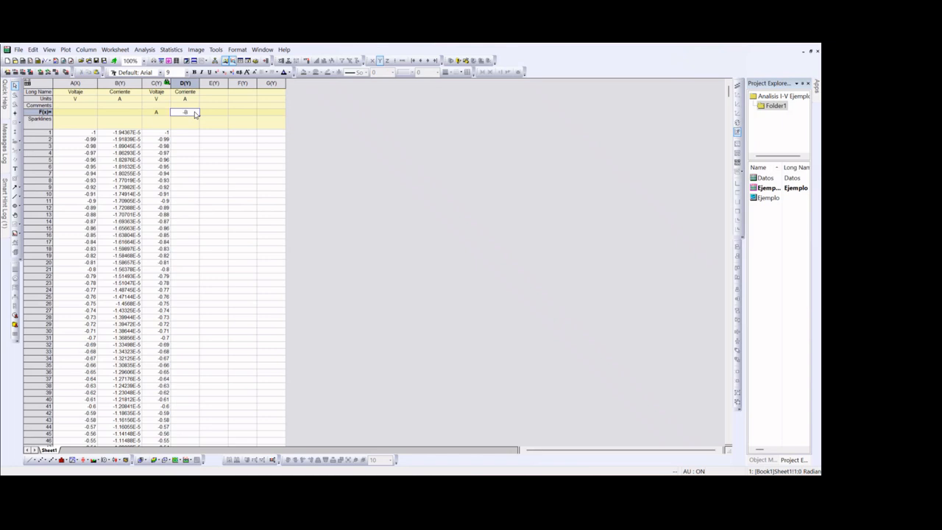
key(Return)
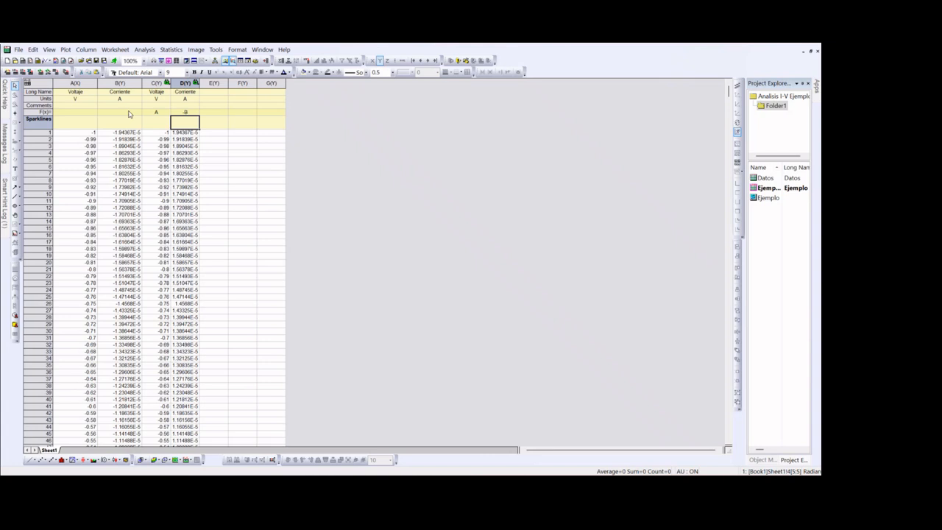
Fill column E with the formula C*D and fit the column width to its values
click(210, 113)
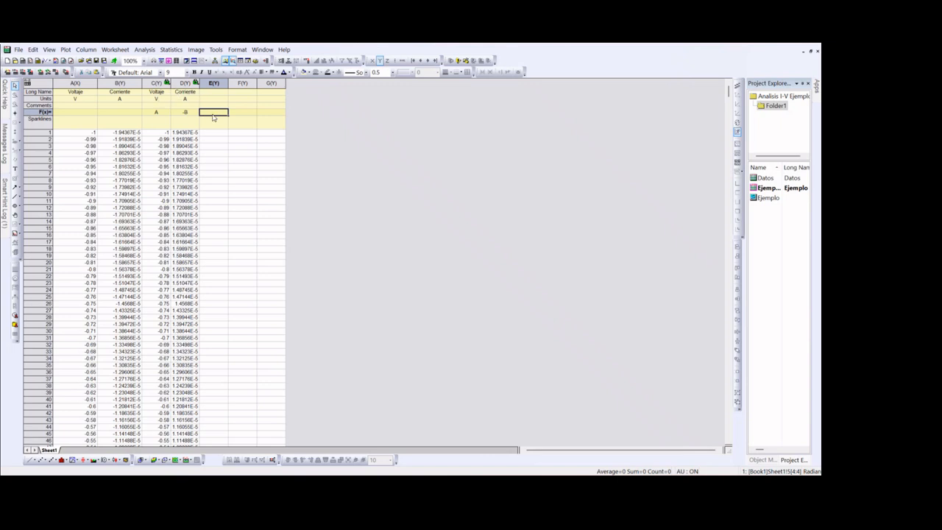
double_click(213, 115)
text(C)
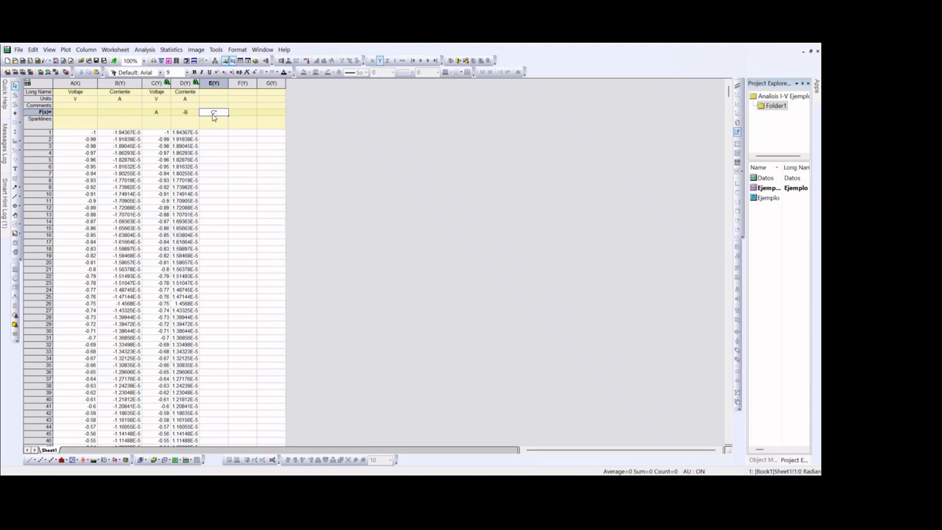
text(*D)
click(228, 126)
double_click(228, 83)
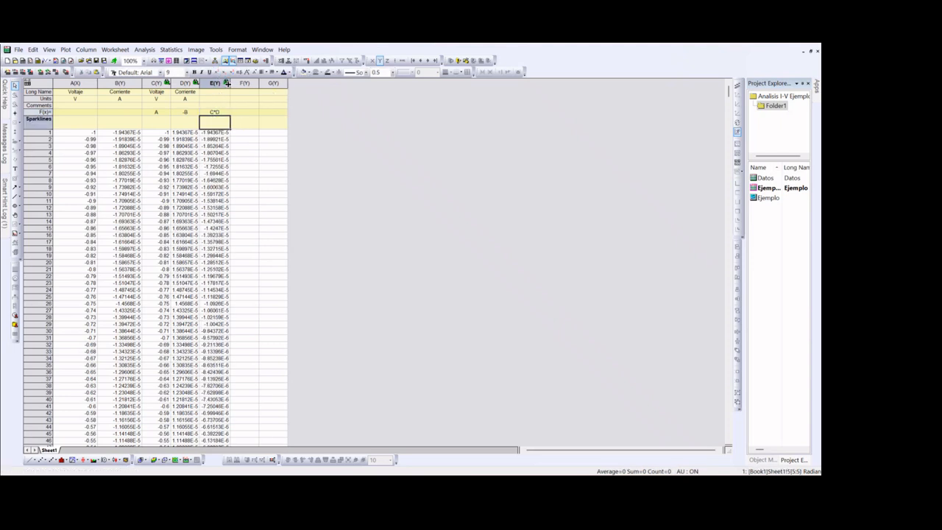
Label column E with long name Potencia and unit W
click(222, 93)
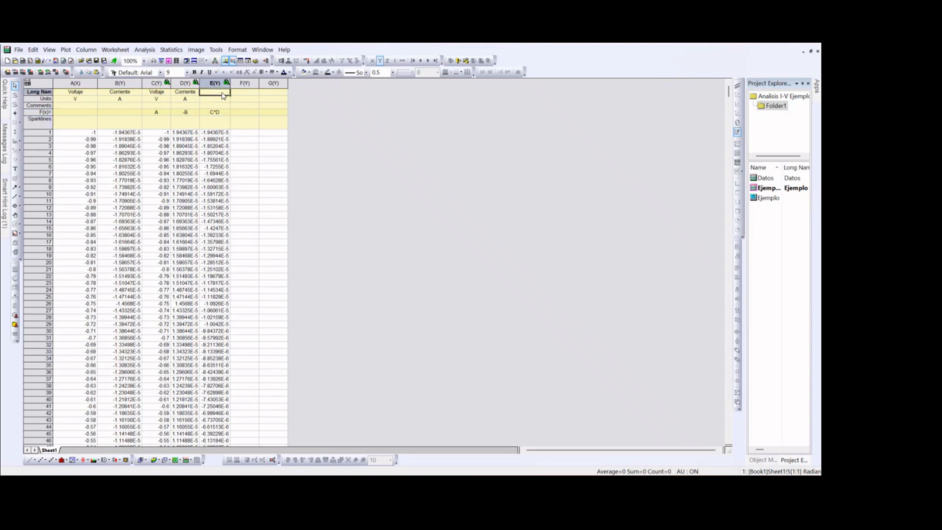
text(Potencia)
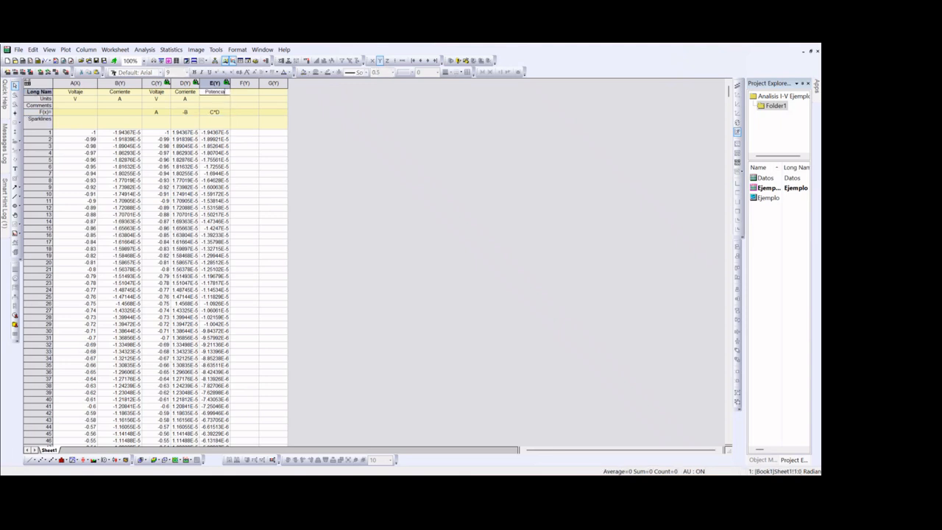
key(Return)
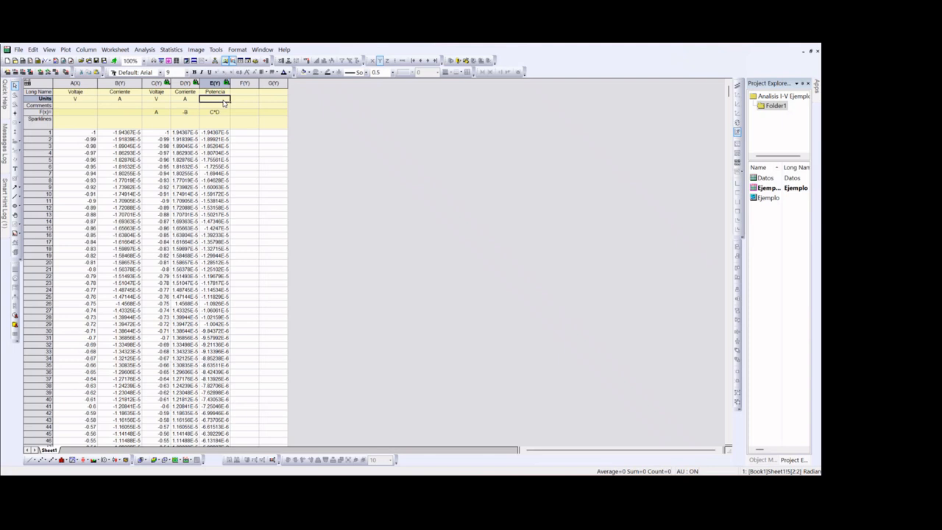
text(W)
click(242, 120)
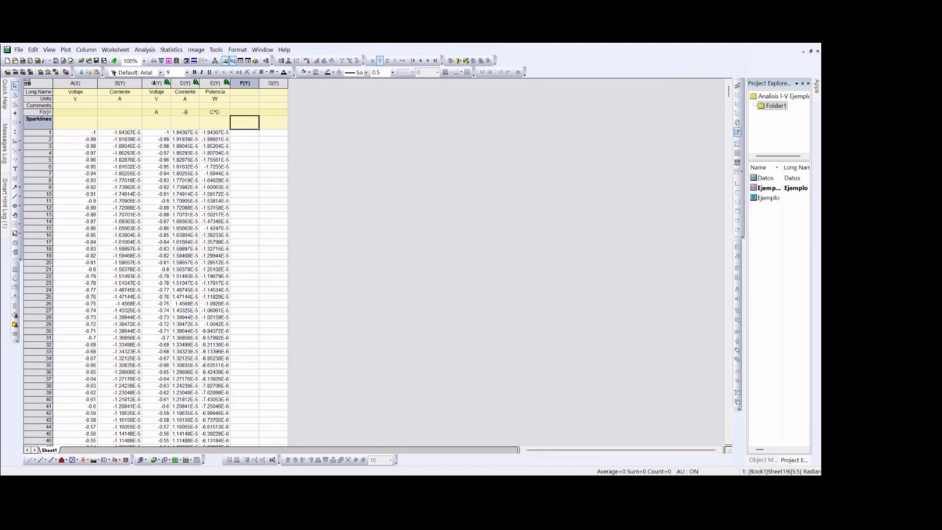
Designate column C as X and plot columns D (Corriente) and E (Potencia) together as a Double-Y graph
click(154, 82)
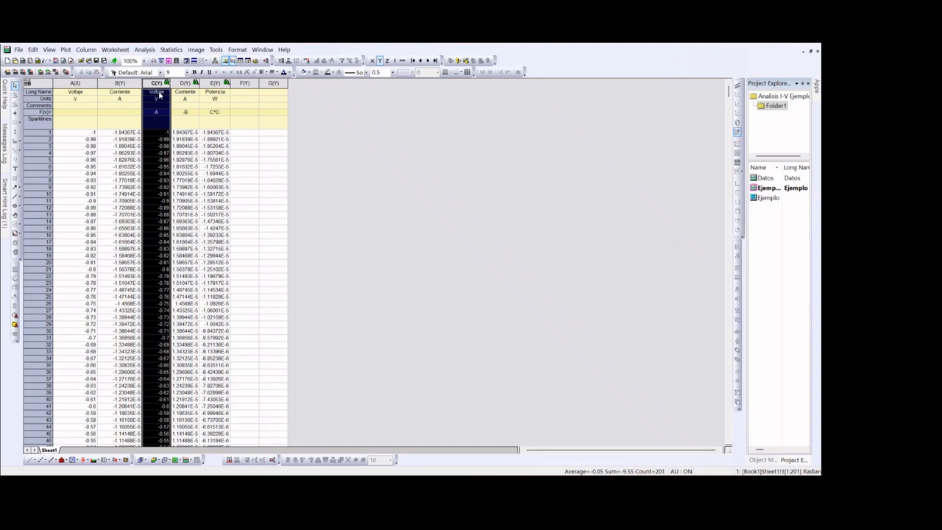
click(373, 62)
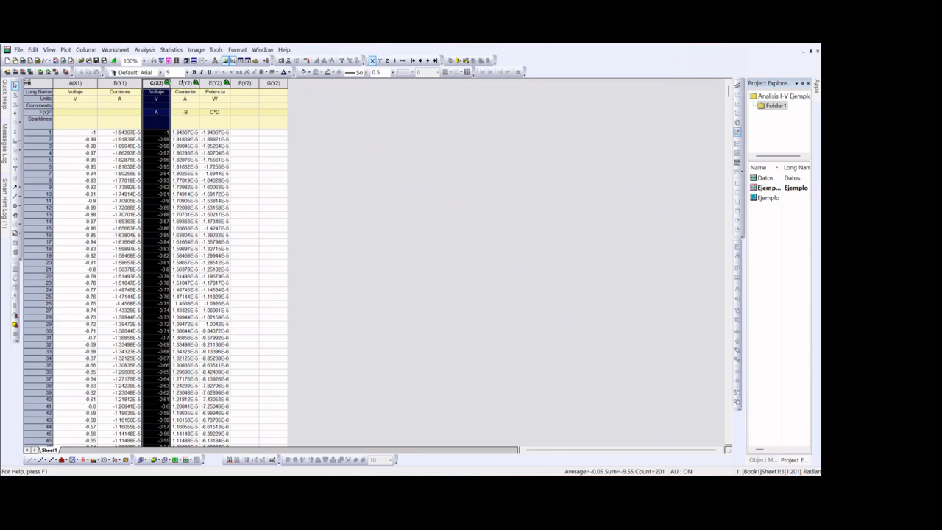
click(184, 82)
click(201, 82)
click(197, 83)
click(200, 83)
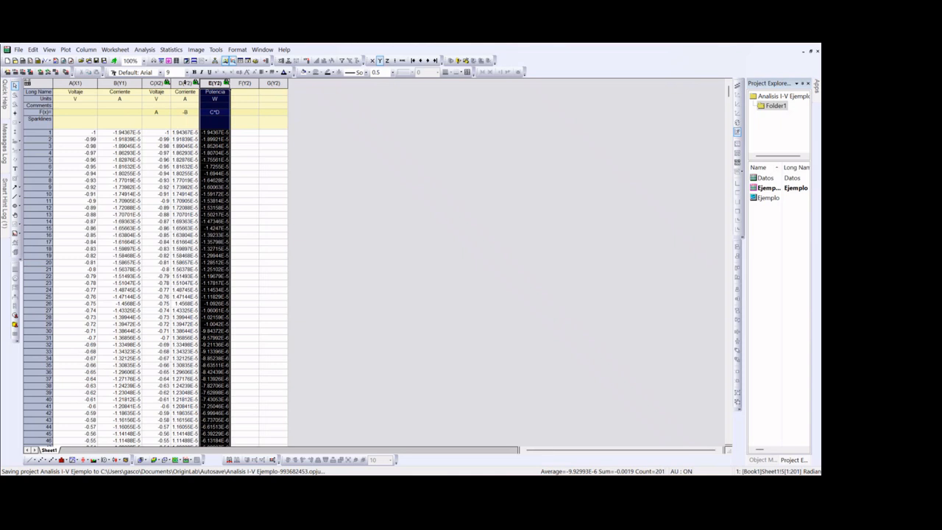
shift+click(185, 83)
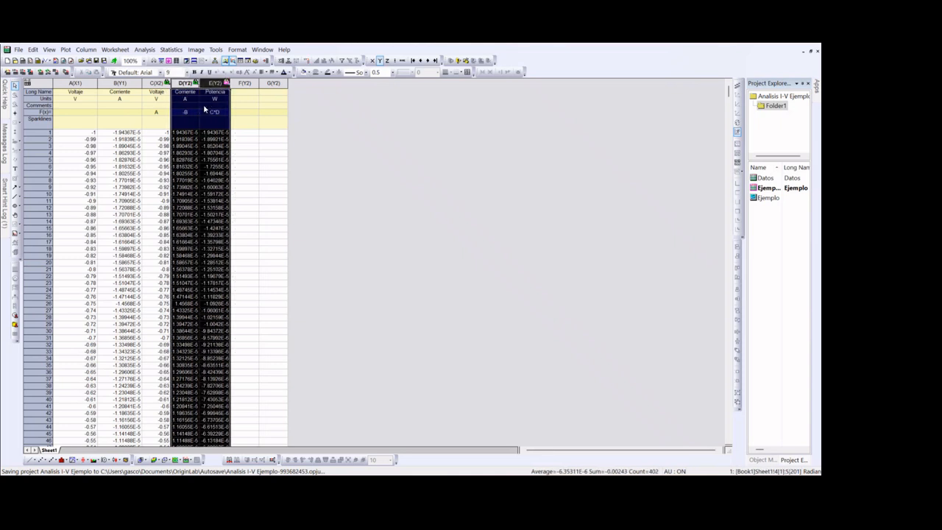
click(77, 462)
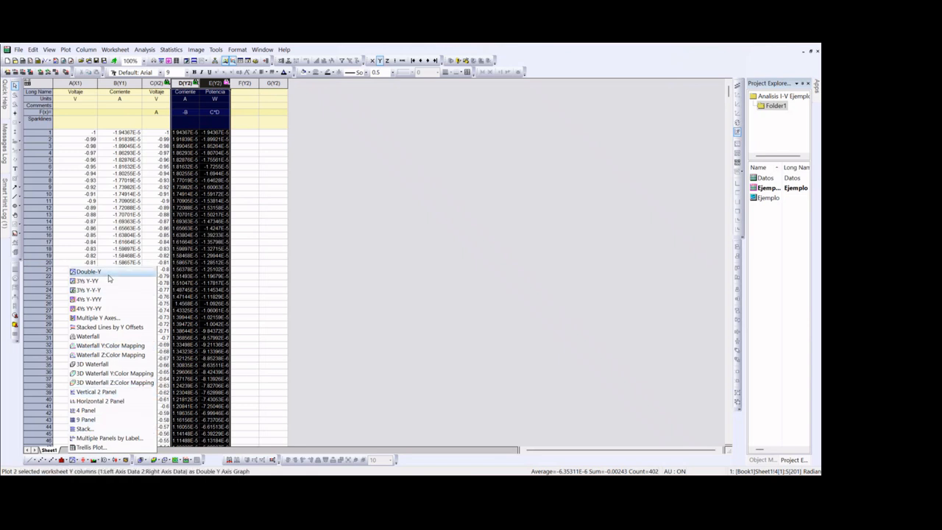
click(108, 273)
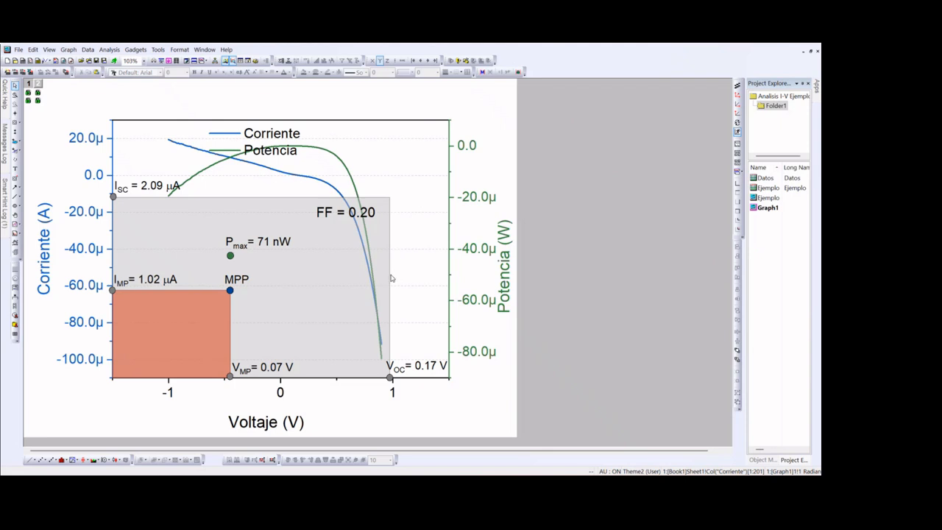
Delete the grey and orange rectangles and the ISC, IMP and MPP text labels from the graph
click(152, 193)
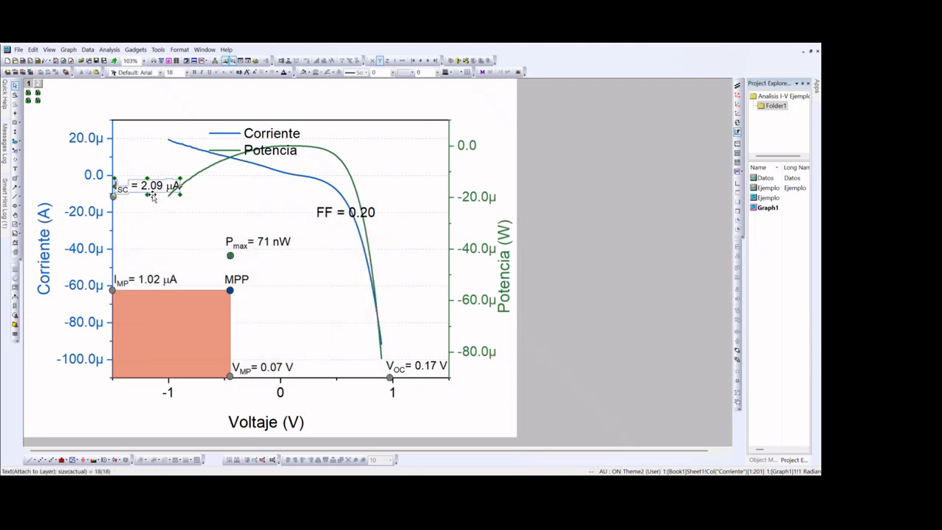
key(Delete)
click(169, 301)
key(Delete)
click(175, 284)
key(Delete)
click(234, 285)
key(Delete)
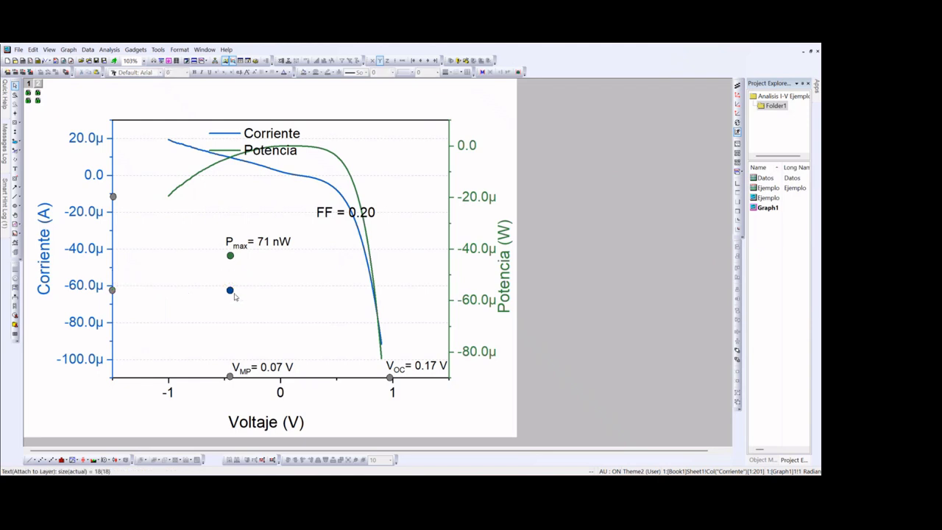
Delete the blue MPP marker and the two grey markers on the Corriente axis
click(231, 292)
key(Delete)
click(114, 290)
click(113, 197)
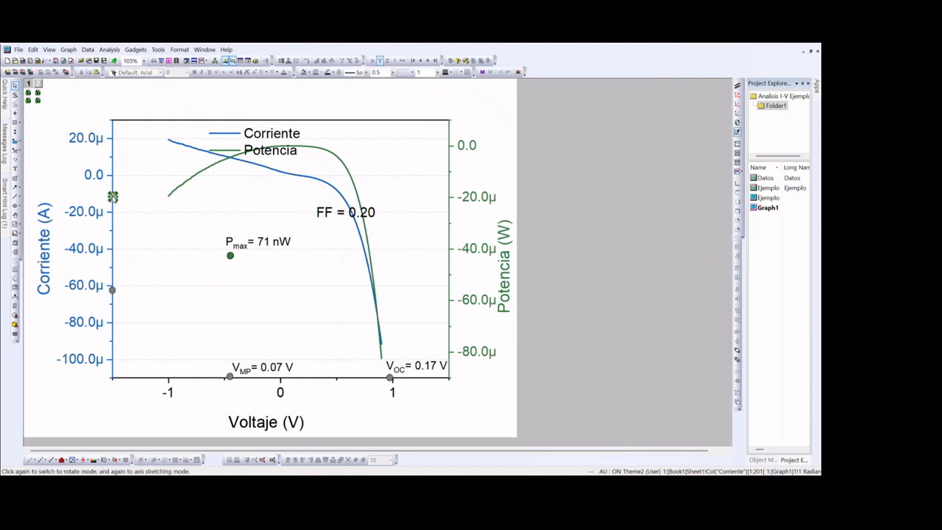
key(Delete)
click(113, 290)
key(Delete)
Delete the Pmax and VMP labels with their markers, and the VOC label, from the graph
click(239, 245)
key(Delete)
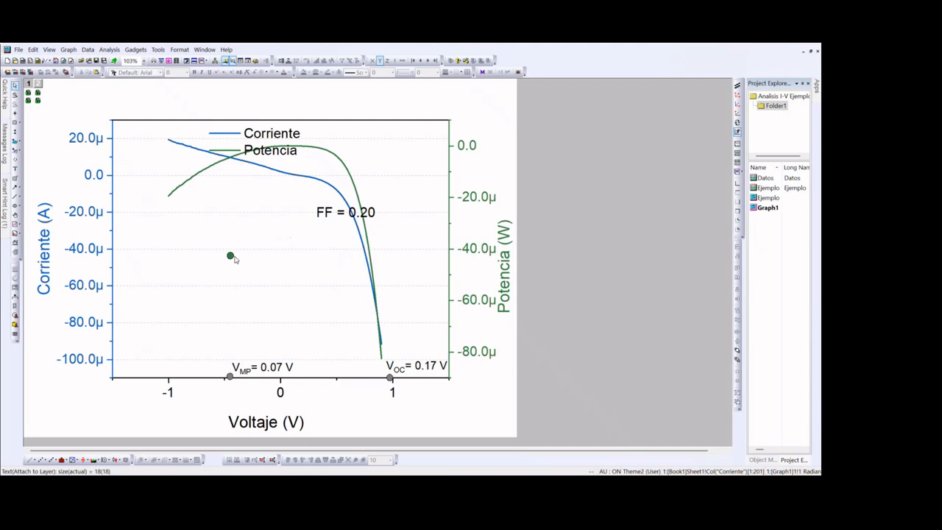
click(243, 368)
key(Delete)
click(402, 371)
key(Delete)
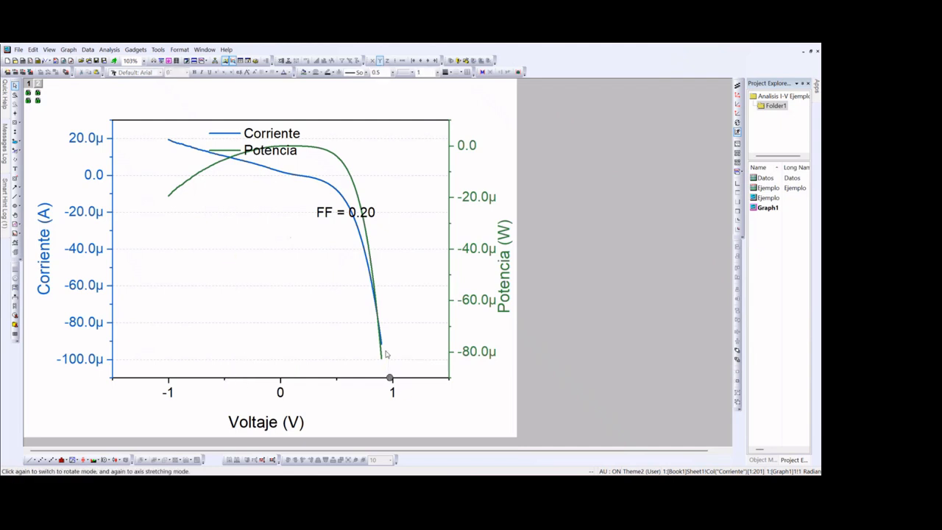
Delete the FF = 0.20 label and the Corriente/Potencia legend from the graph
click(349, 213)
key(Delete)
click(285, 154)
key(Delete)
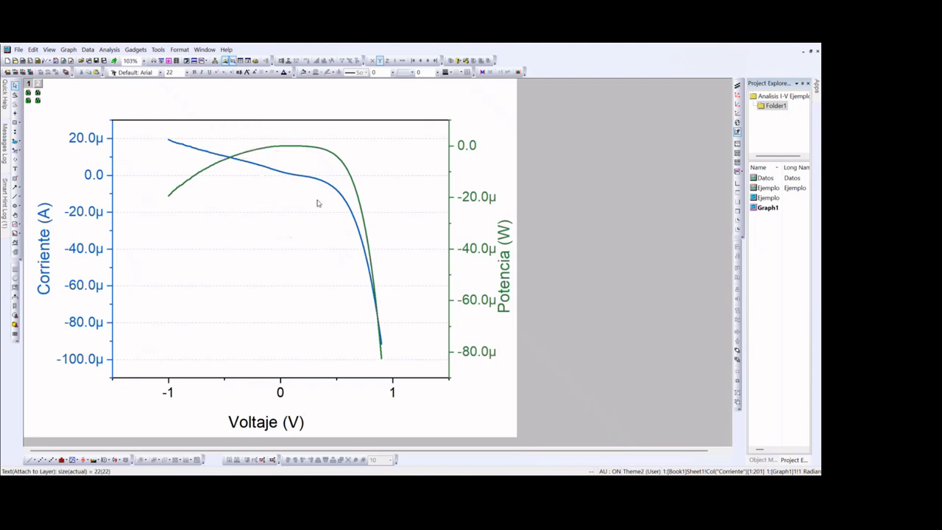
Move the Voltaje (V) axis title slightly upward, closer to the tick labels of the horizontal axis
click(411, 249)
click(281, 425)
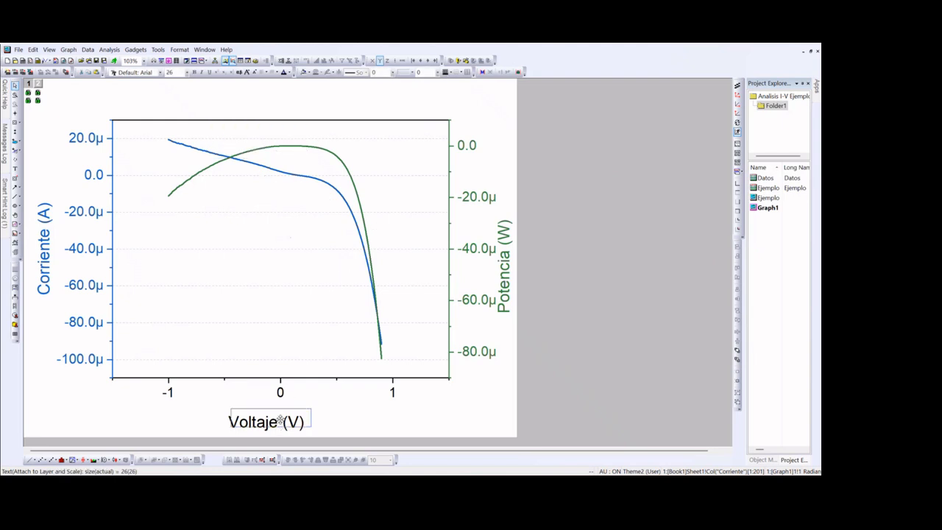
drag(280, 426, 280, 418)
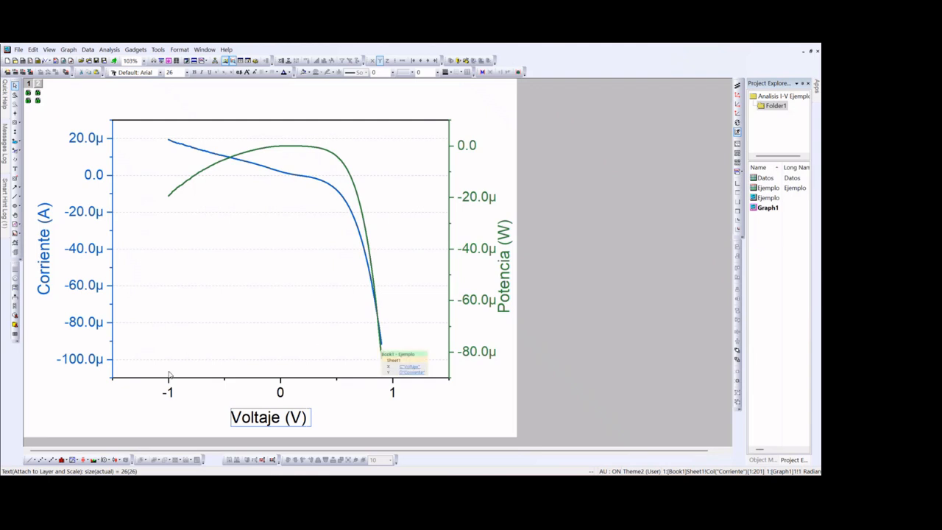
Inspect the Corriente curve's end point, view the finished Ejemplo graph for comparison, and return to Graph1
mouse_move(382, 348)
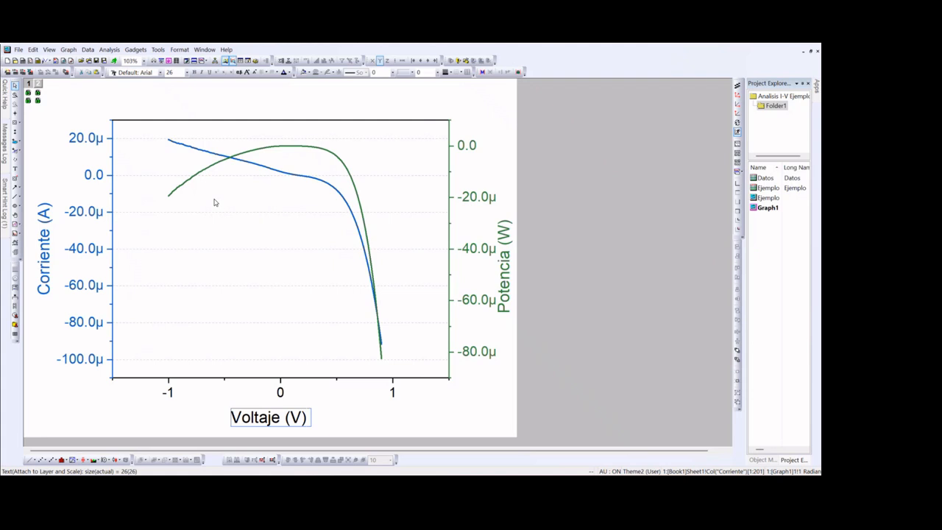
double_click(768, 197)
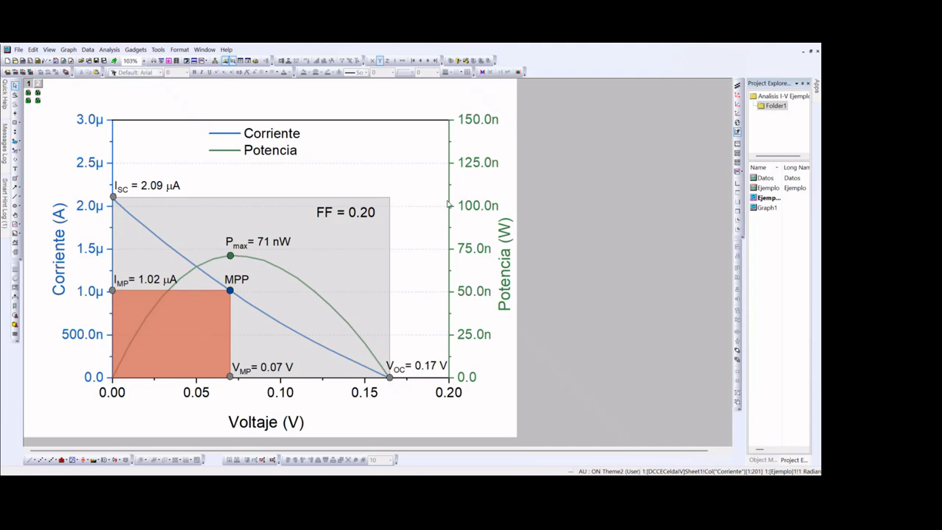
click(768, 208)
double_click(771, 208)
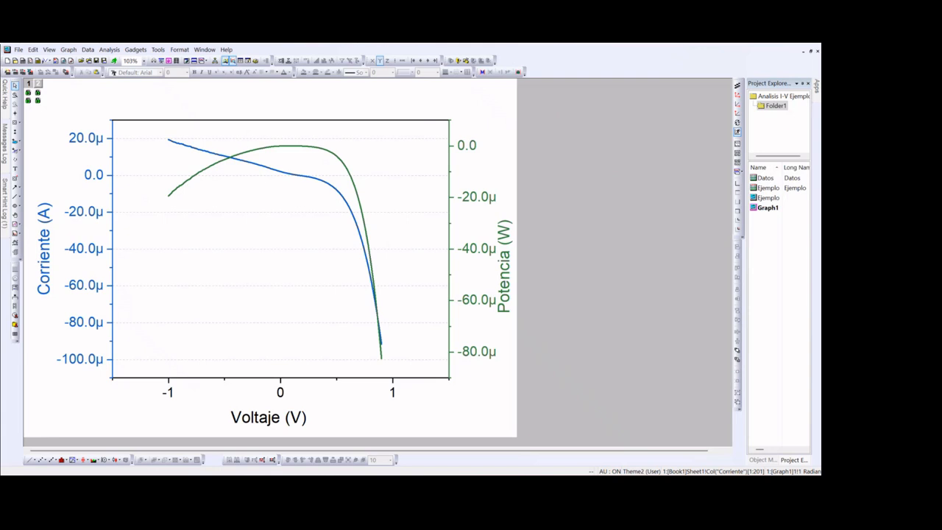
Set the horizontal scale of the Voltaje axis in layer 1 to run from 0 to 0.5
click(280, 394)
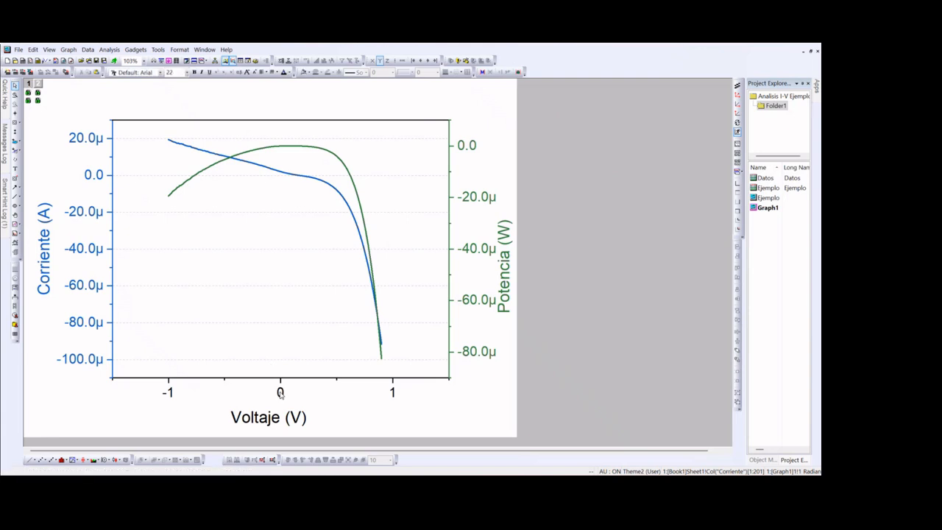
double_click(280, 394)
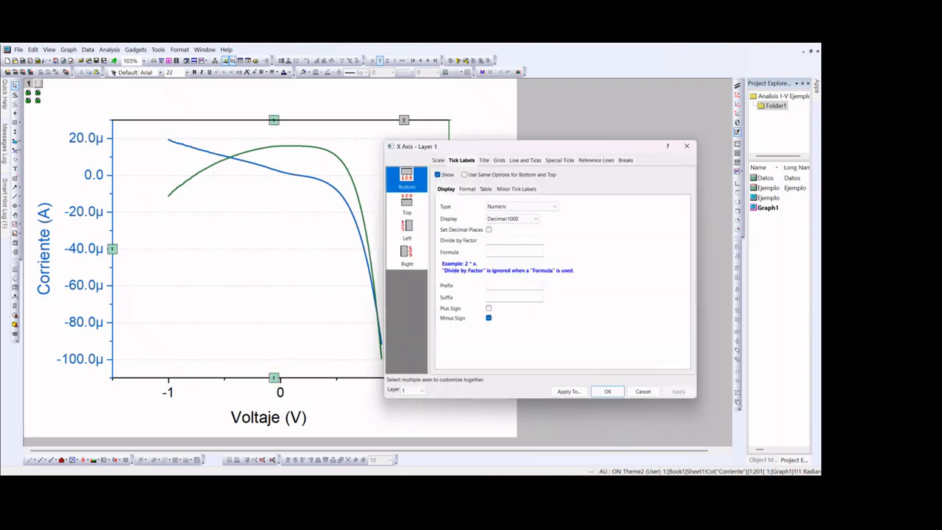
drag(598, 146, 574, 125)
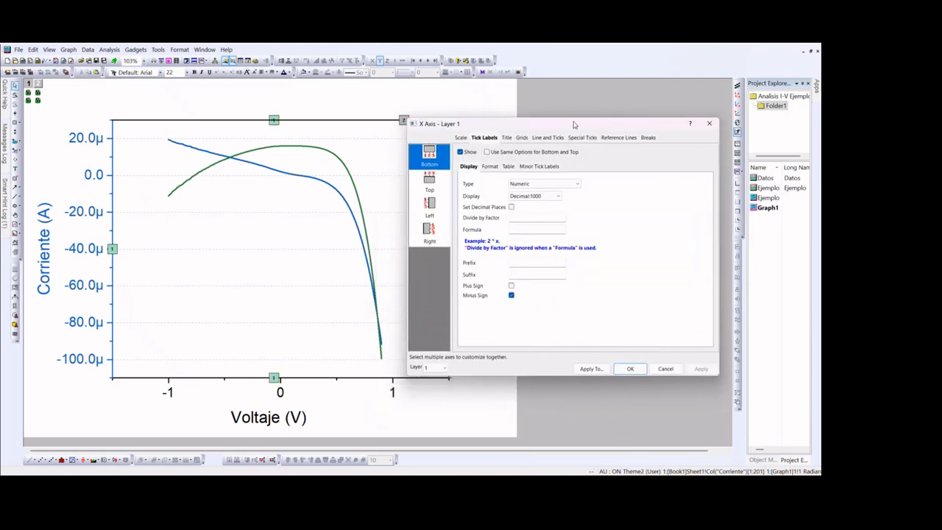
click(464, 138)
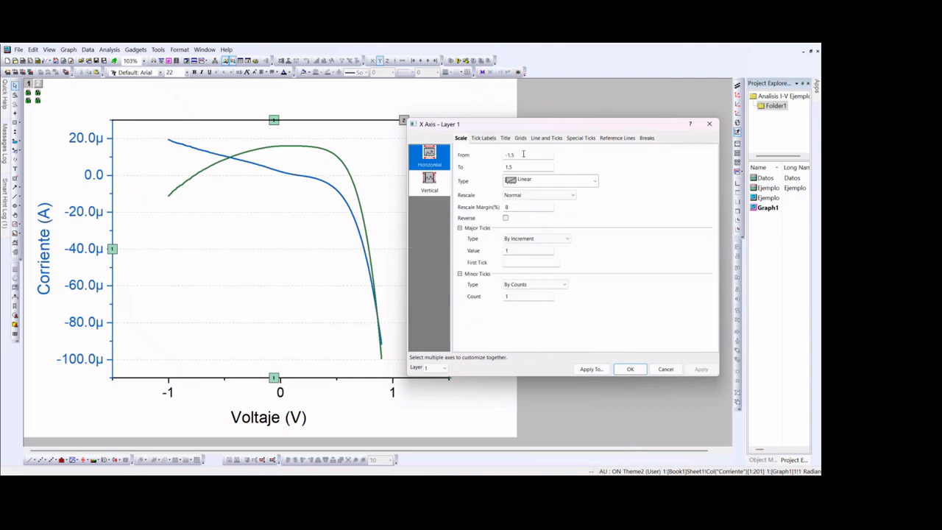
click(522, 154)
drag(522, 155, 493, 153)
text(0)
click(701, 369)
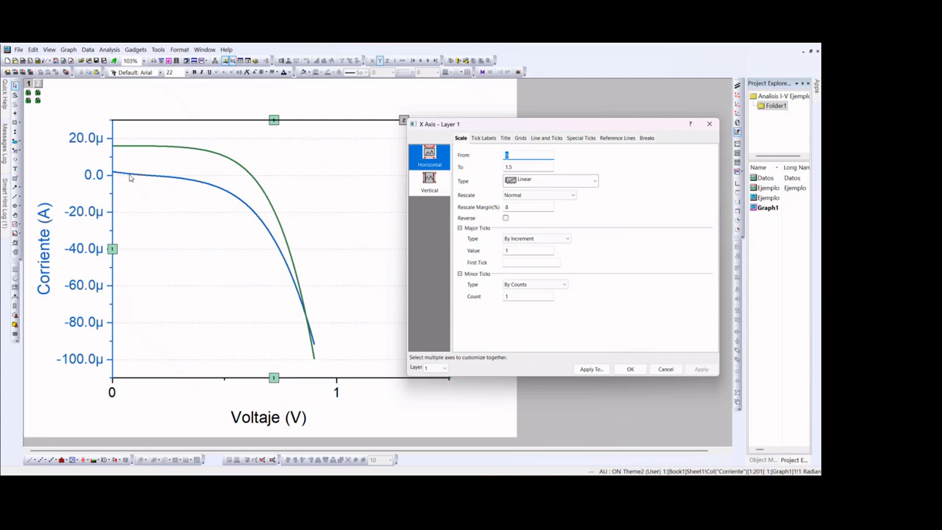
click(531, 169)
text(0.5)
click(701, 369)
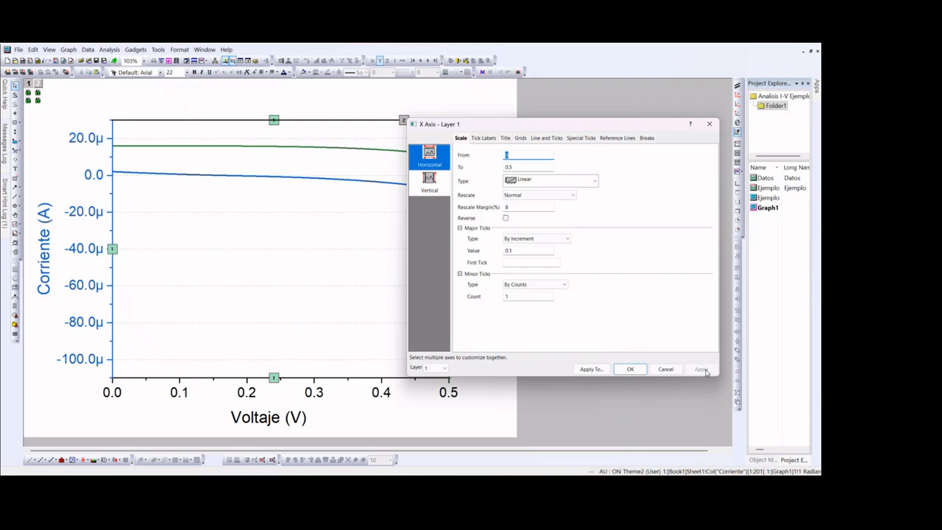
Reduce the upper limit of the Voltaje axis scale to 0.3
drag(615, 125, 487, 320)
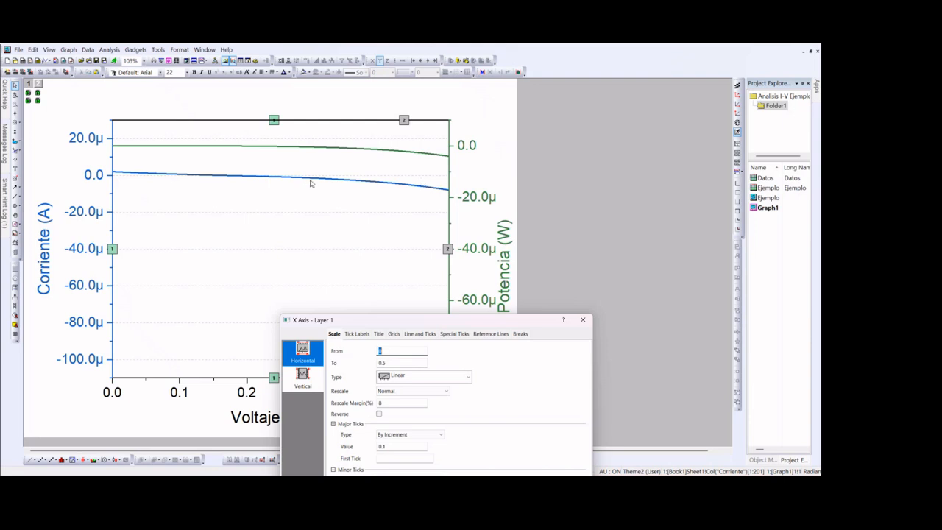
drag(418, 324, 515, 210)
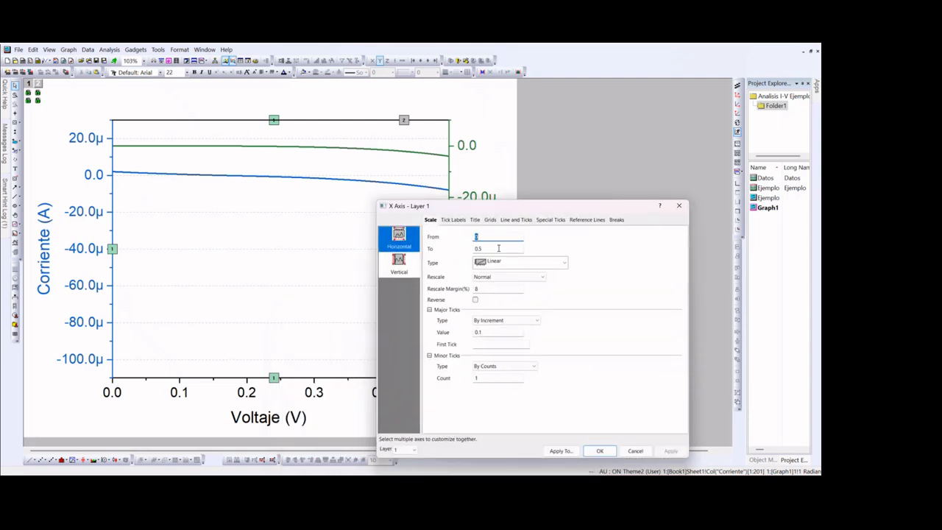
key(Tab)
click(666, 452)
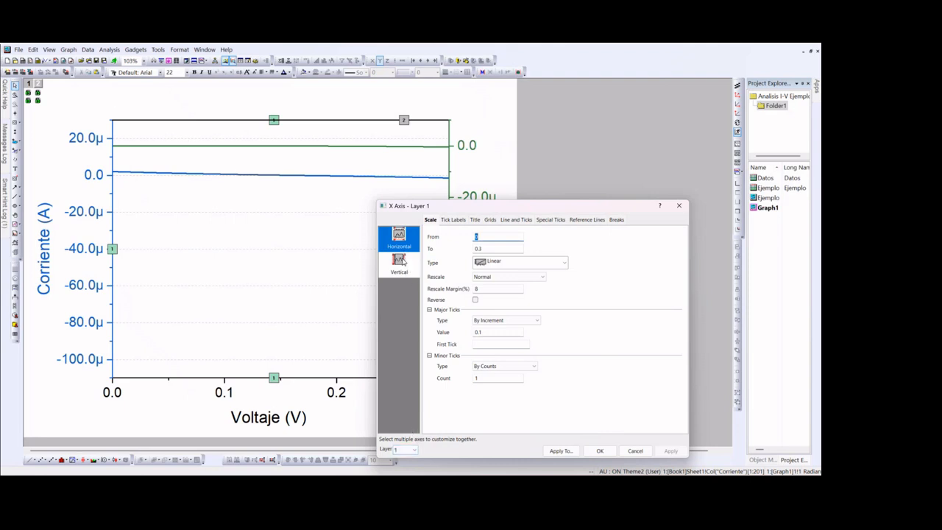
Set the vertical scale of layer 1, the Corriente axis, to run from 0 to 3u
click(403, 262)
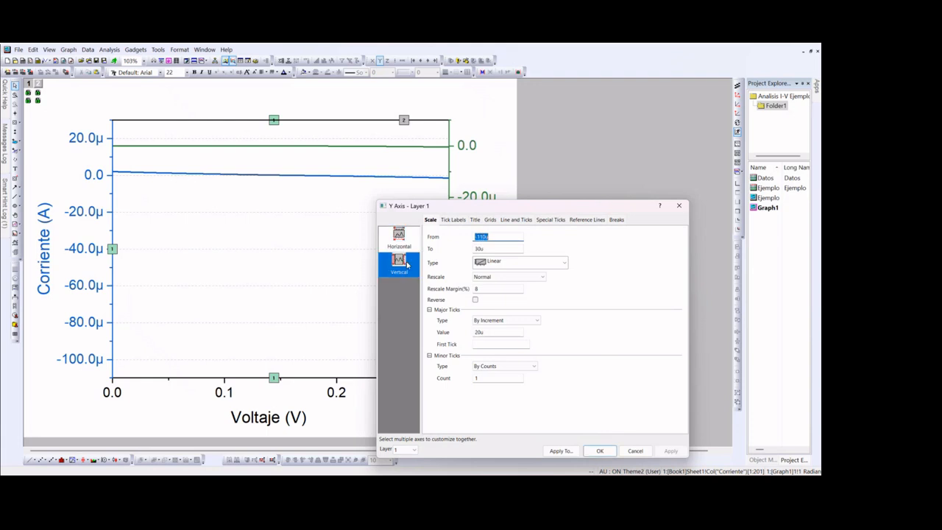
double_click(498, 237)
key(BackSpace)
text(0)
click(670, 451)
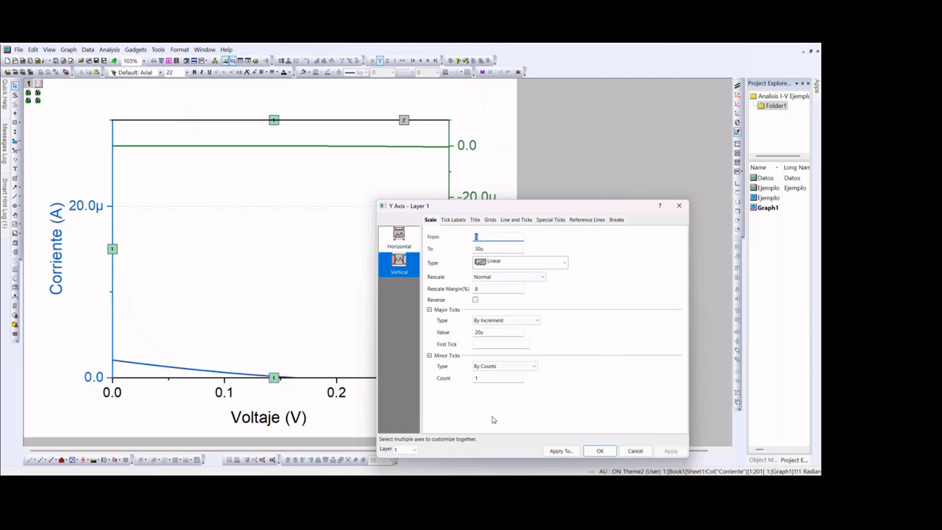
double_click(479, 248)
text(30)
key(BackSpace)
text(u)
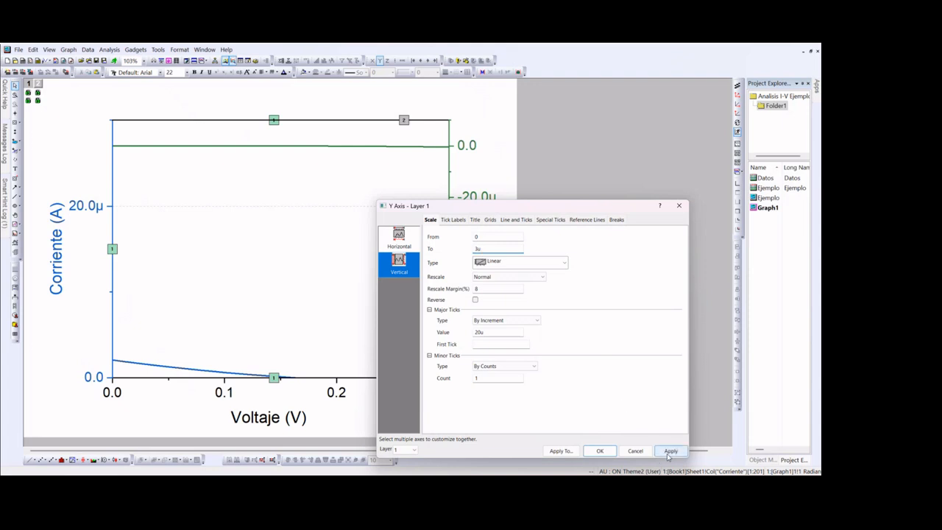
click(669, 451)
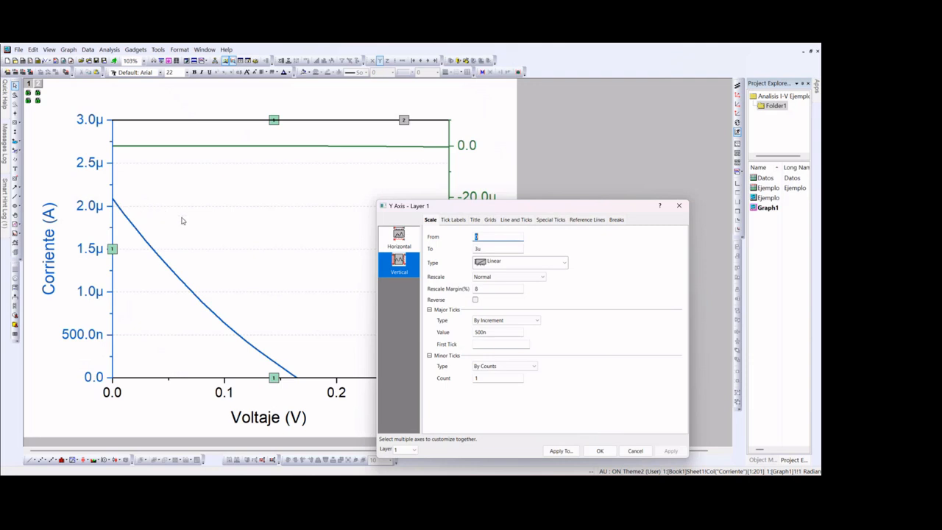
Switch the axis settings to layer 2 and set the Potencia axis scale to start at 0
drag(542, 208, 687, 110)
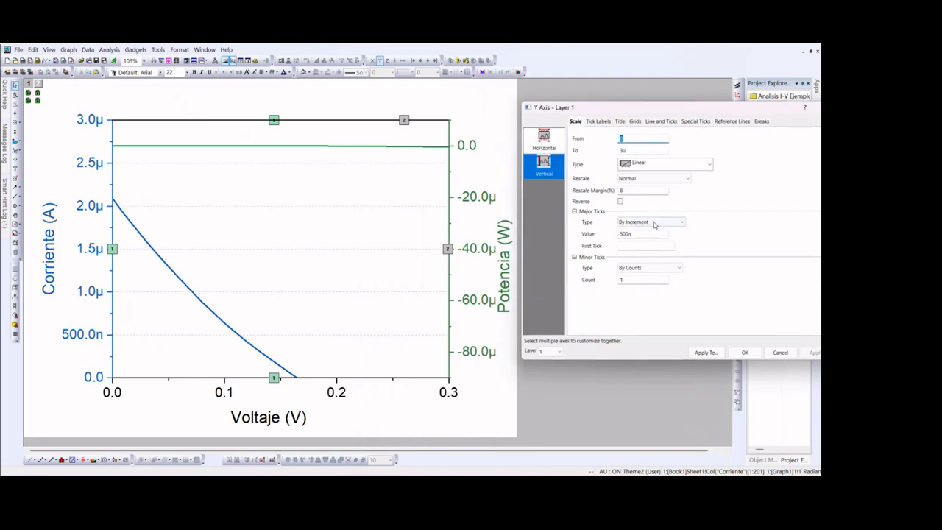
click(550, 351)
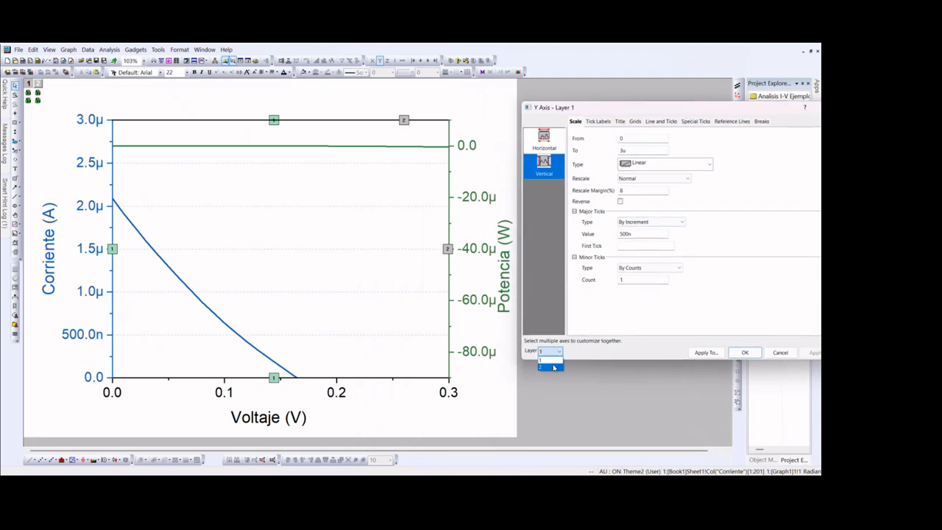
click(554, 366)
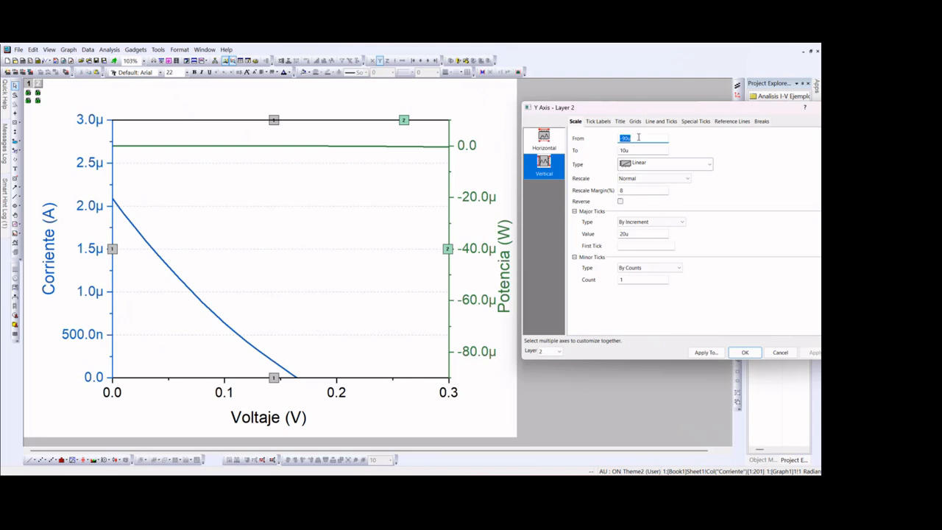
text(0)
click(809, 353)
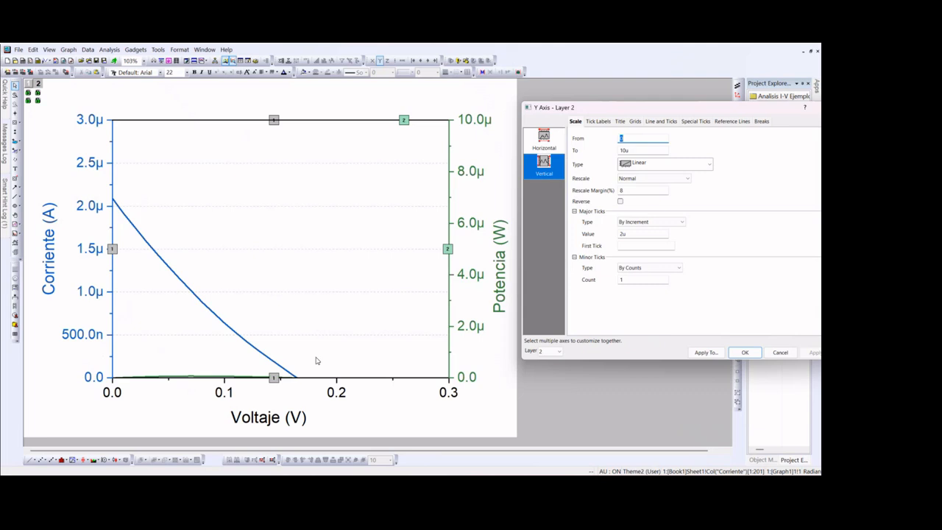
Set the upper limit of the Potencia axis scale to 1u
double_click(623, 151)
click(625, 150)
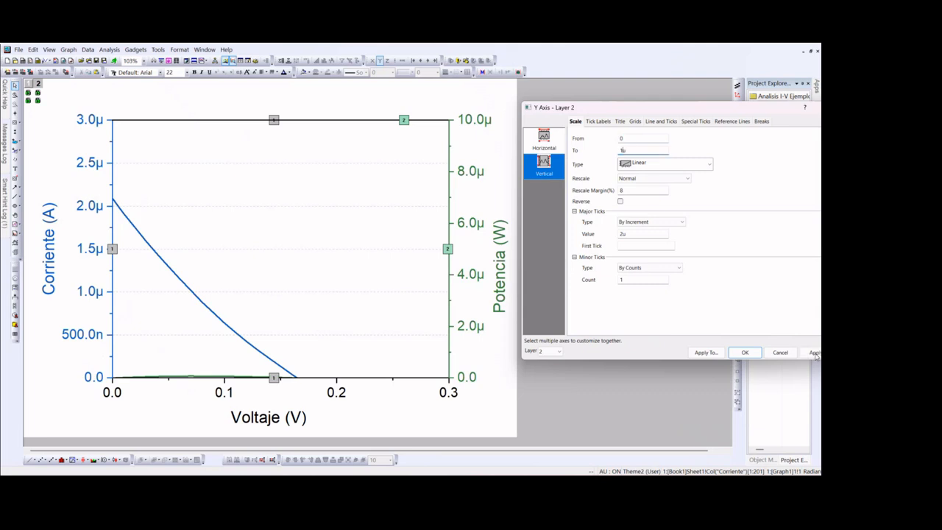
click(814, 353)
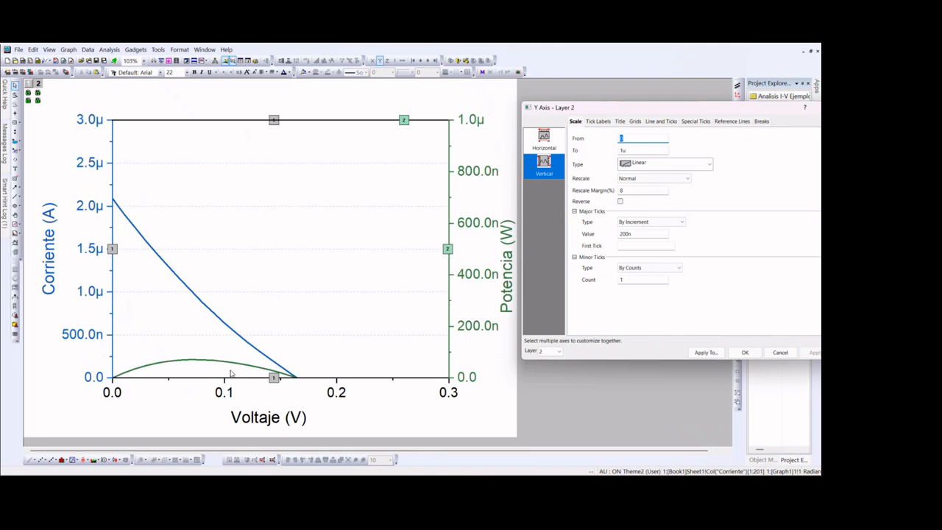
Set the upper limit of the Potencia axis scale to 100n
key(Tab)
text(100n)
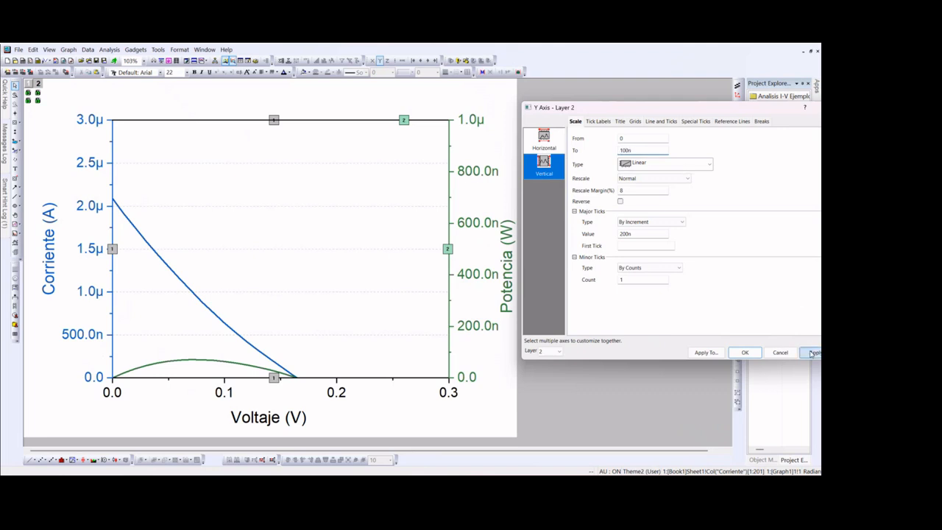
click(813, 353)
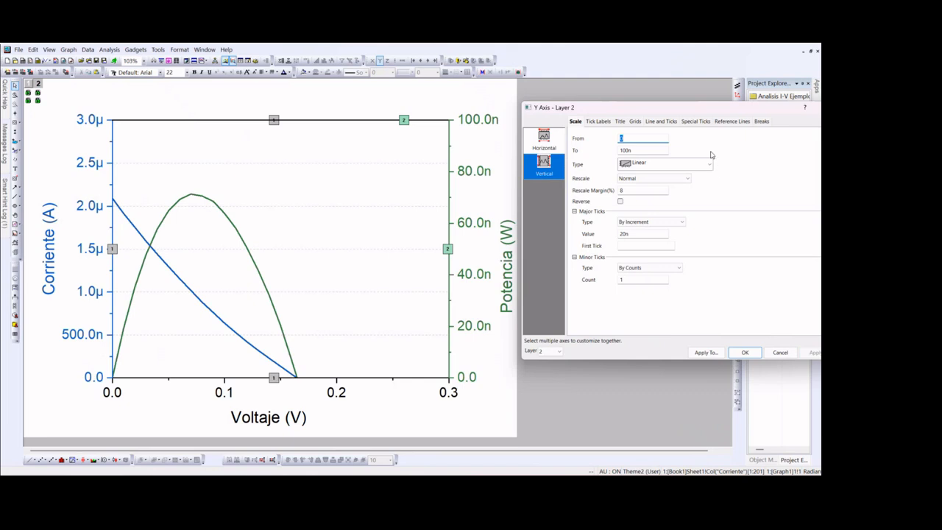
Set the upper limit of layer 2's horizontal scale to 0.25 and apply it to the graph
click(540, 144)
click(649, 150)
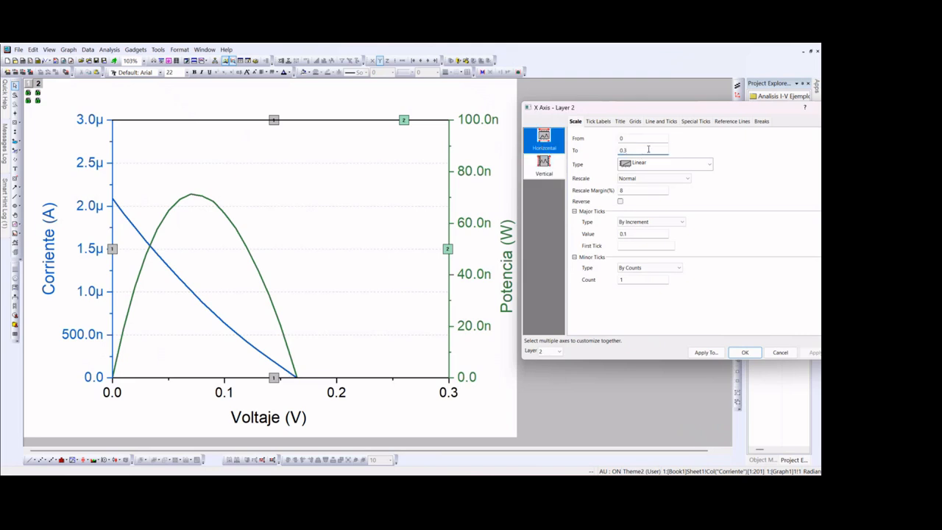
text(0.25)
click(545, 167)
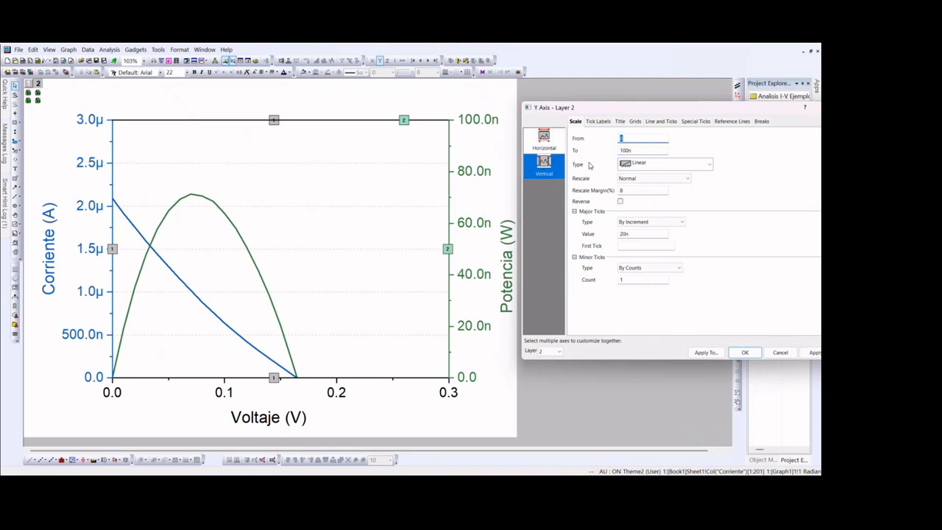
click(813, 353)
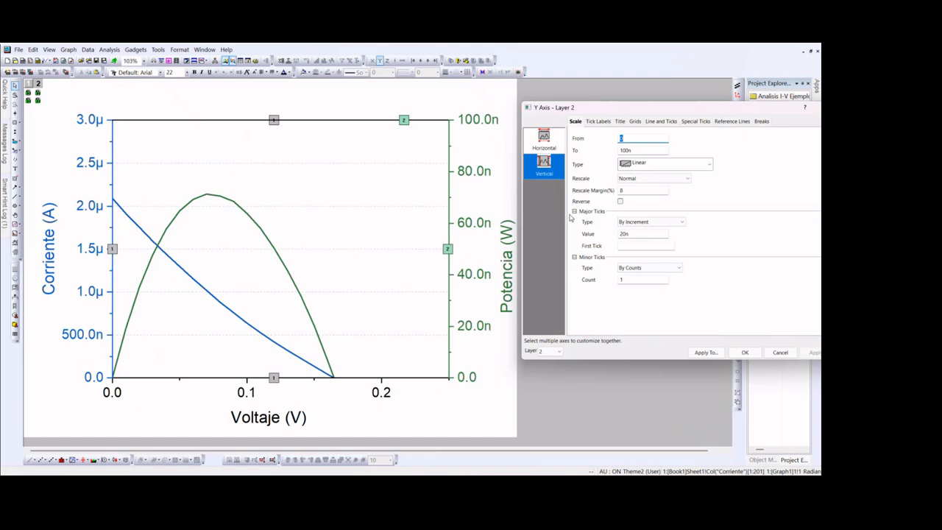
Check the horizontal scale of layer 1 and accept the axis settings
click(550, 351)
click(553, 359)
click(555, 141)
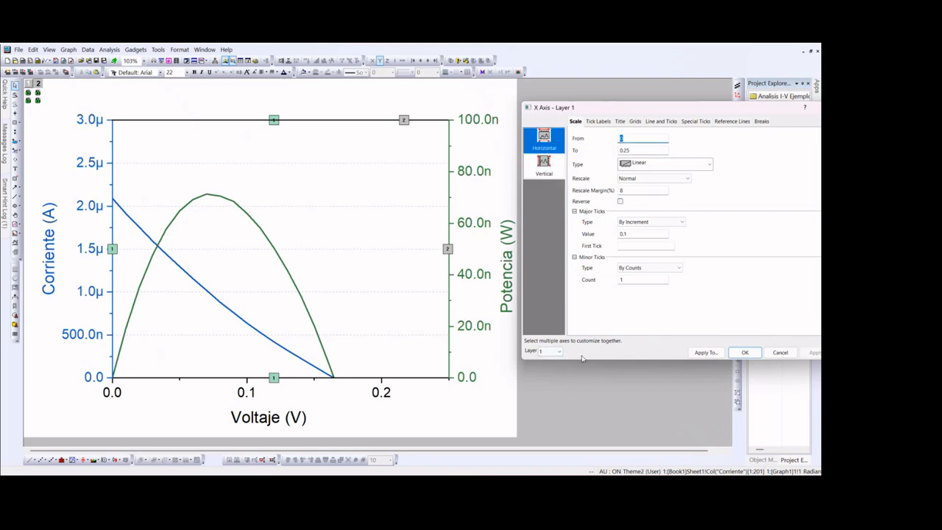
click(744, 353)
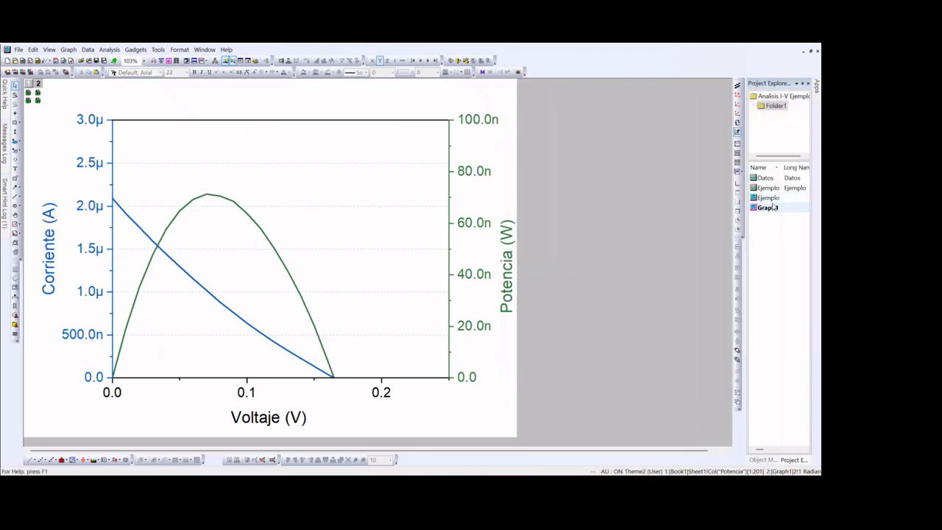
Compare with the example graph and set the upper limit of Graph1's Potencia axis scale to 150n
double_click(767, 197)
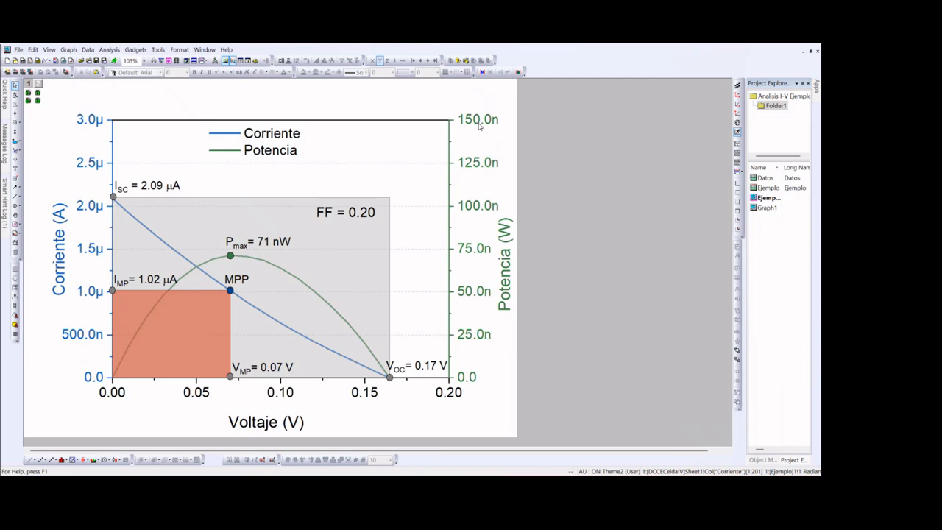
double_click(766, 208)
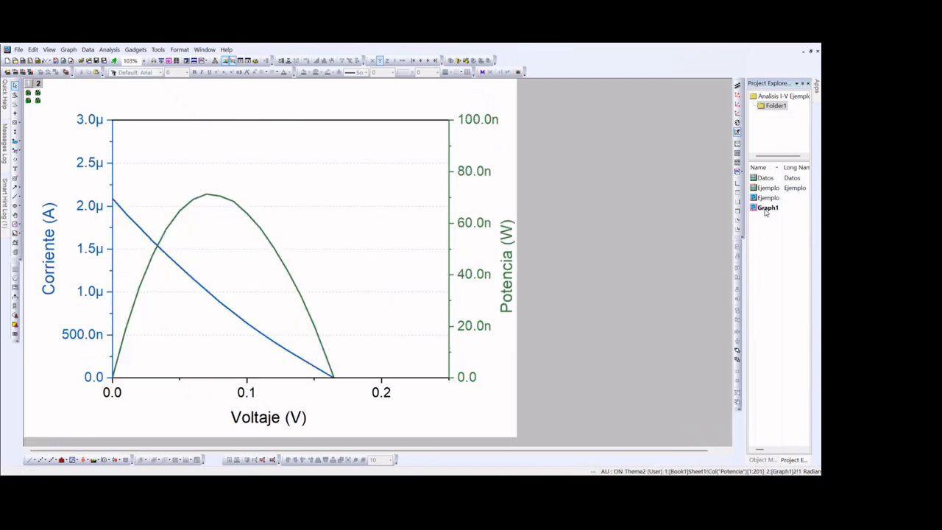
click(477, 125)
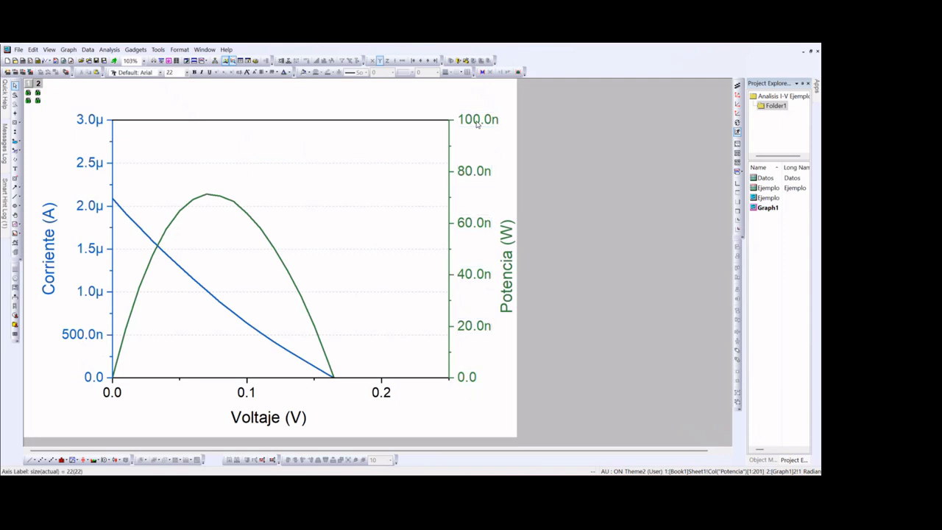
double_click(476, 124)
click(575, 121)
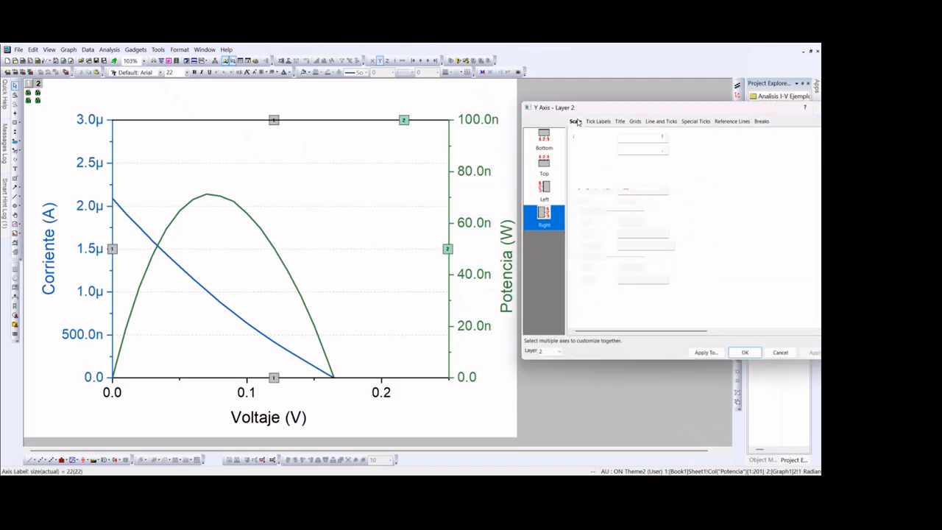
click(629, 150)
click(629, 151)
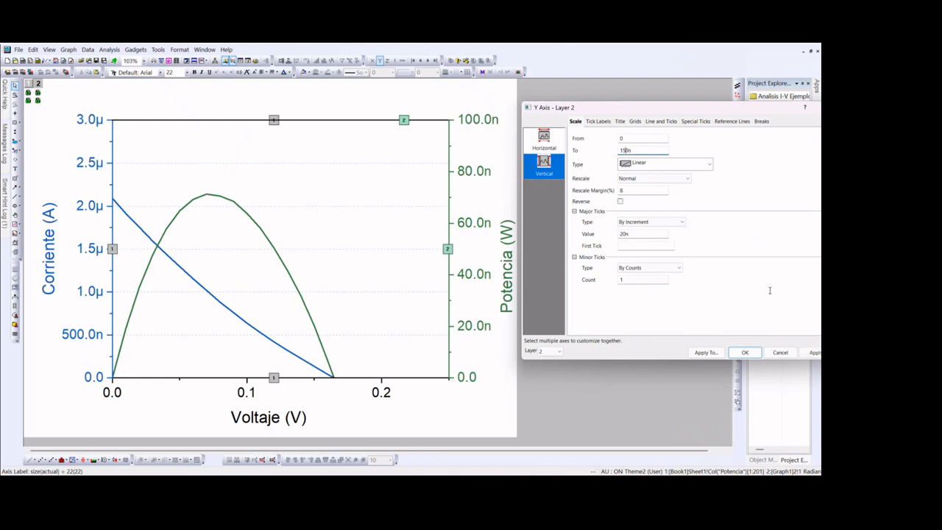
click(813, 352)
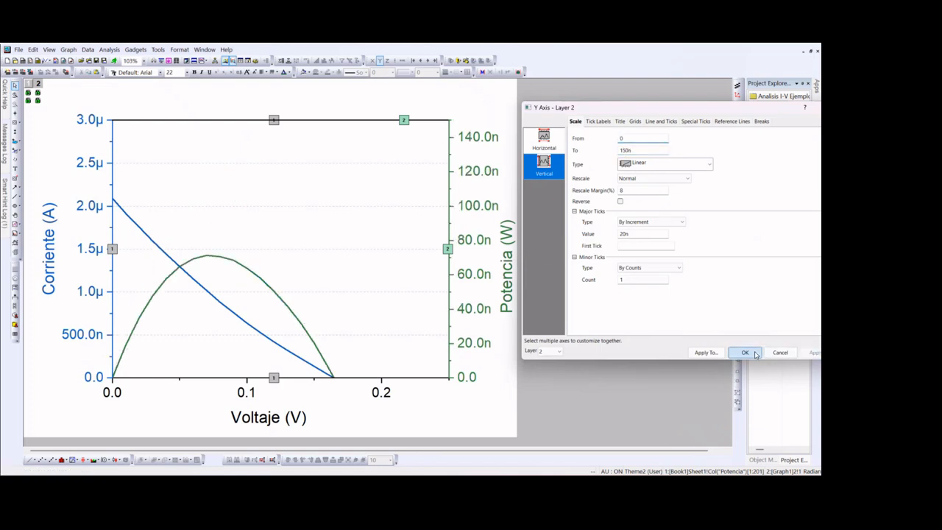
click(745, 352)
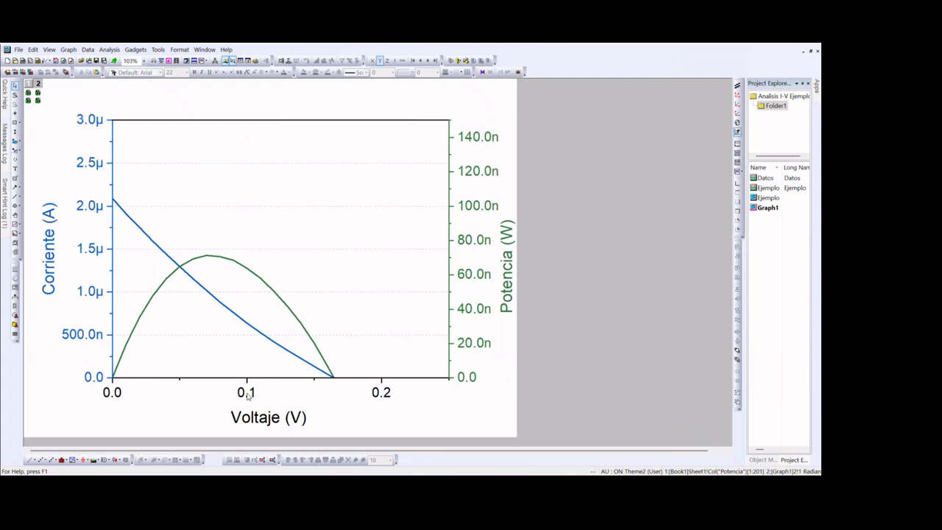
Set the major tick increment of the Voltaje axis to 0.05 and accept the axis settings
click(377, 395)
double_click(381, 395)
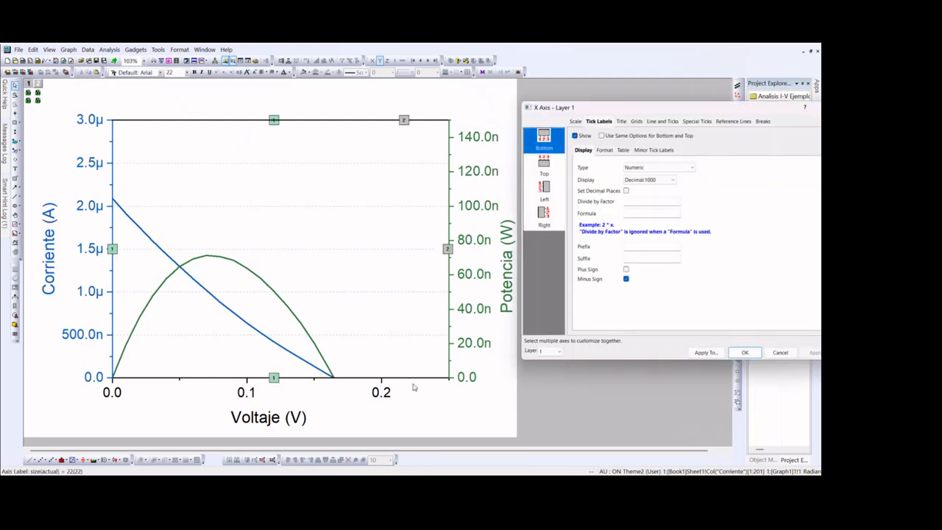
click(581, 122)
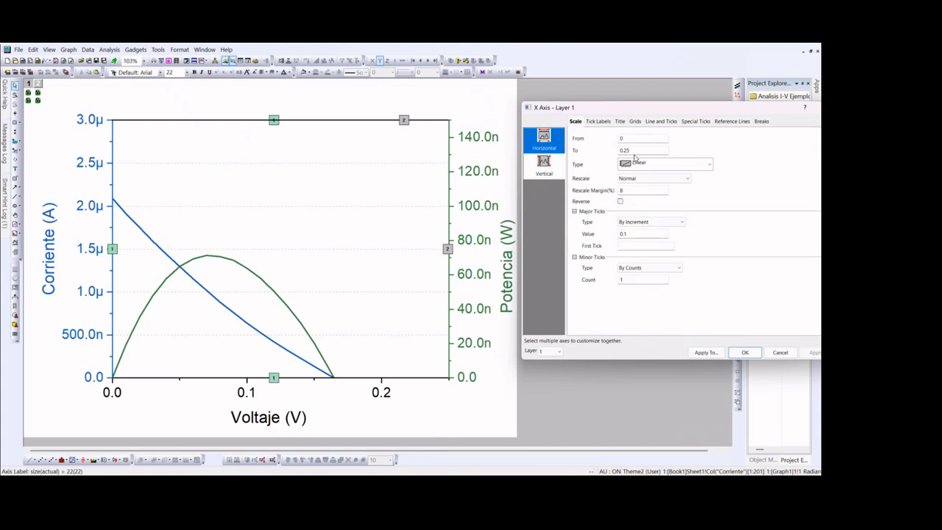
double_click(623, 234)
click(629, 234)
key(BackSpace)
text(05)
click(813, 352)
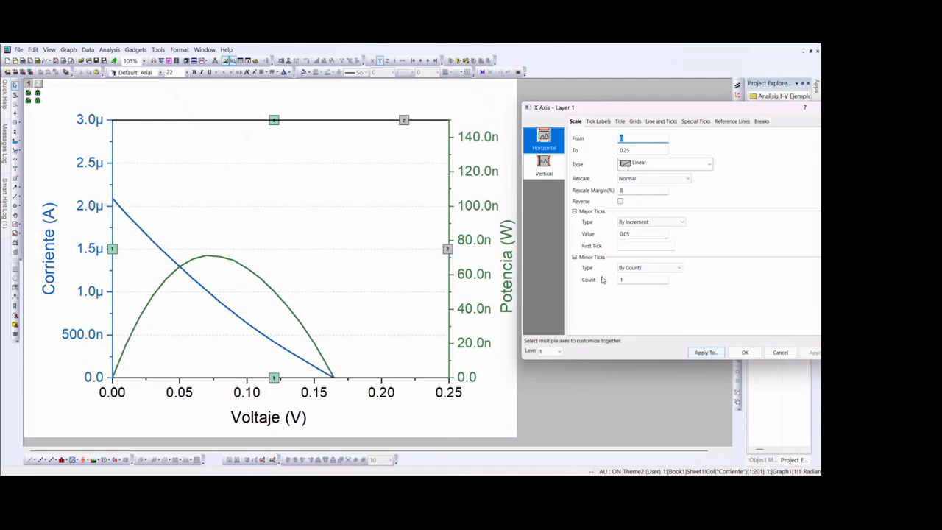
click(745, 352)
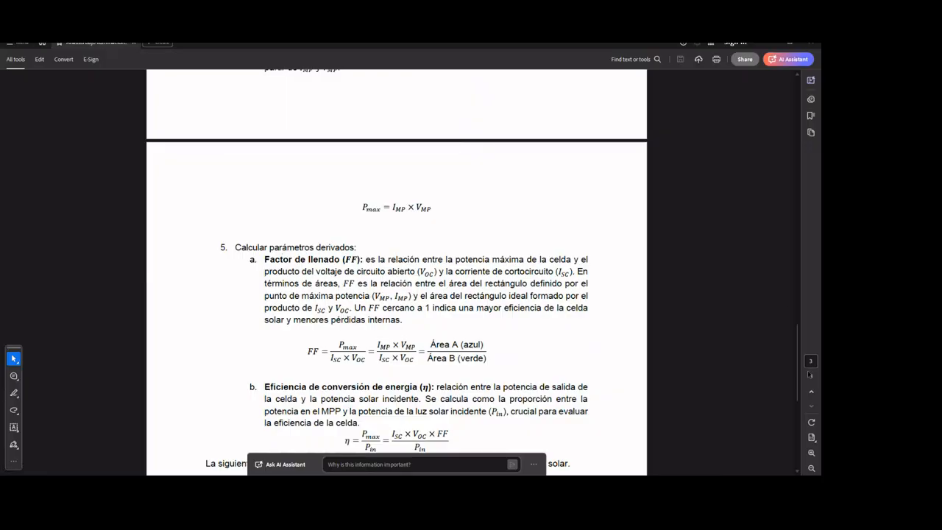
Consult the key points in the PDF guide and read the coordinates where the Corriente curve meets the vertical axis in Graph1
drag(800, 368, 782, 312)
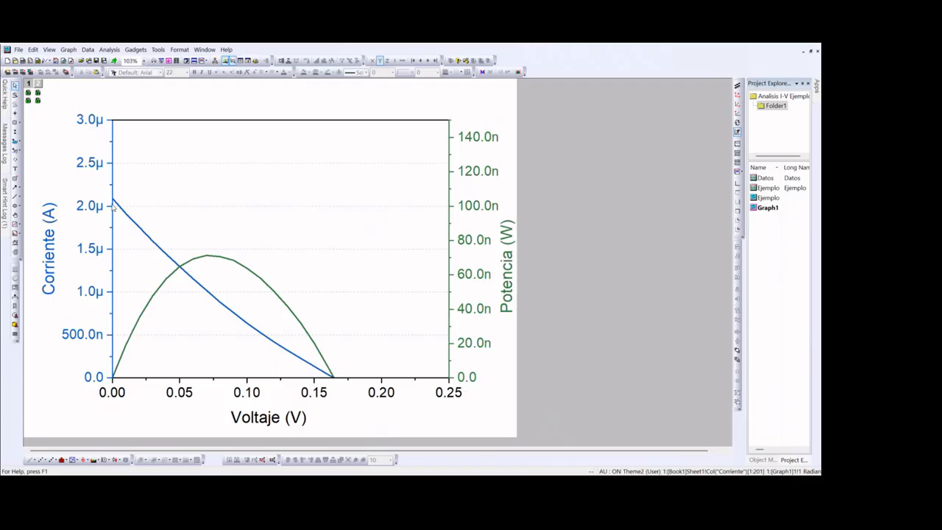
click(14, 114)
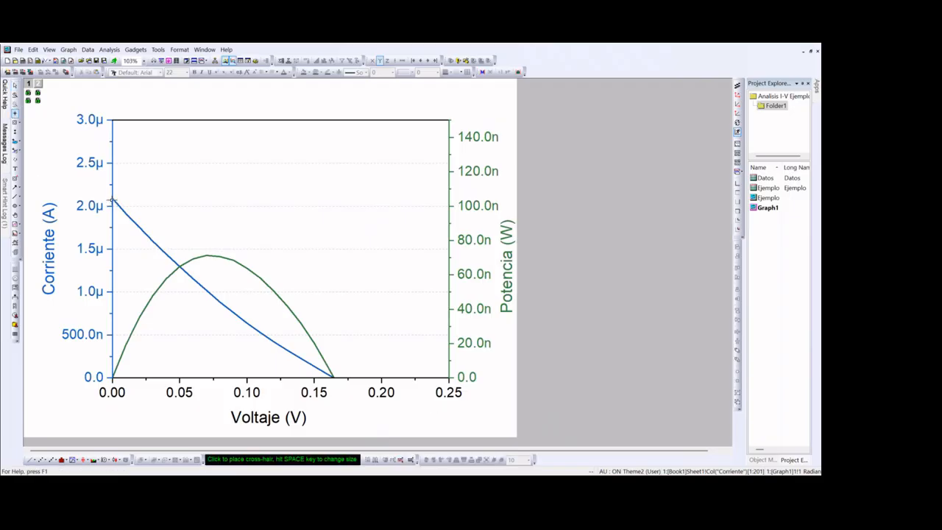
click(113, 198)
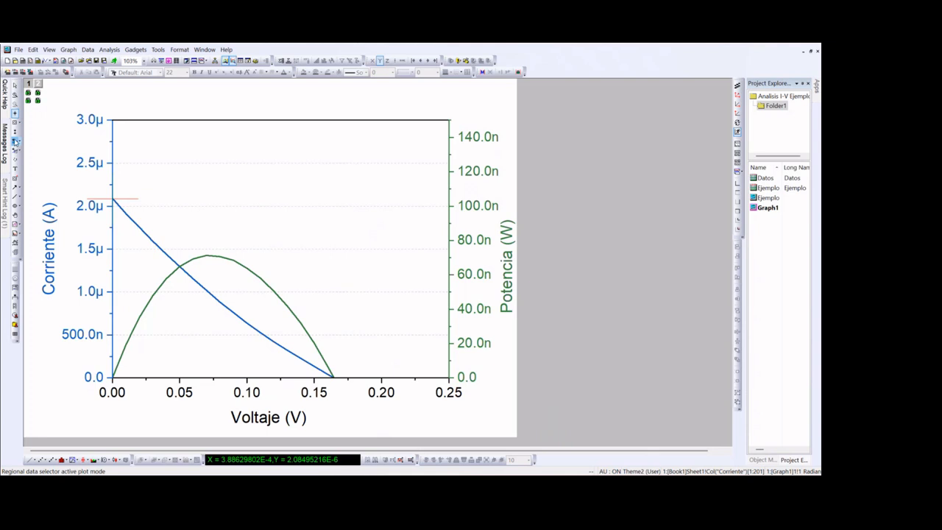
Add the text label "ISC = 2.08 μA" just above the start of the Corriente curve, using the Greek symbol for micro
click(15, 169)
click(117, 185)
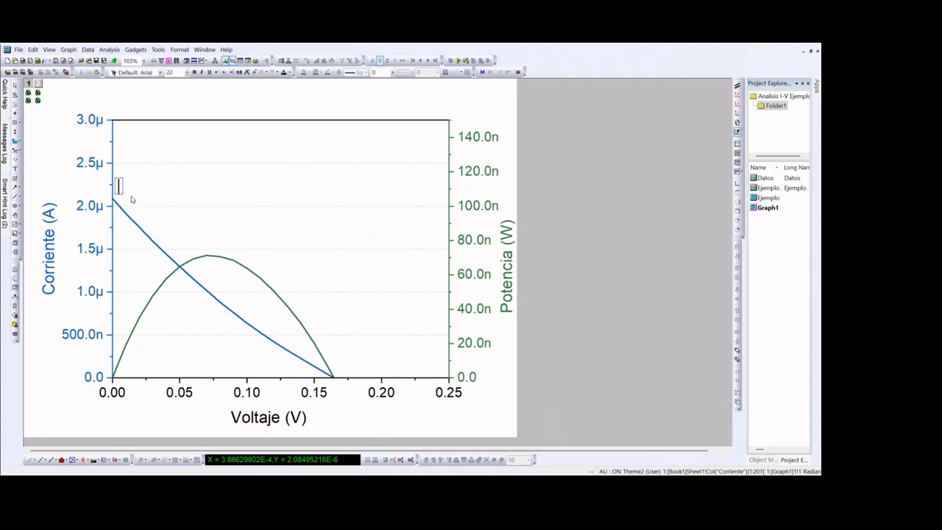
text(Isc)
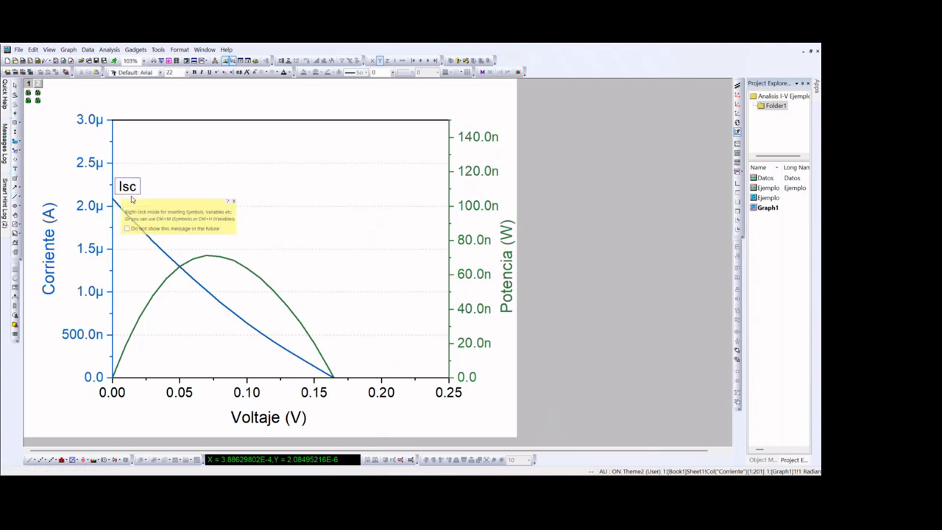
key(BackSpace)
key(BackSpace)
text(SC )
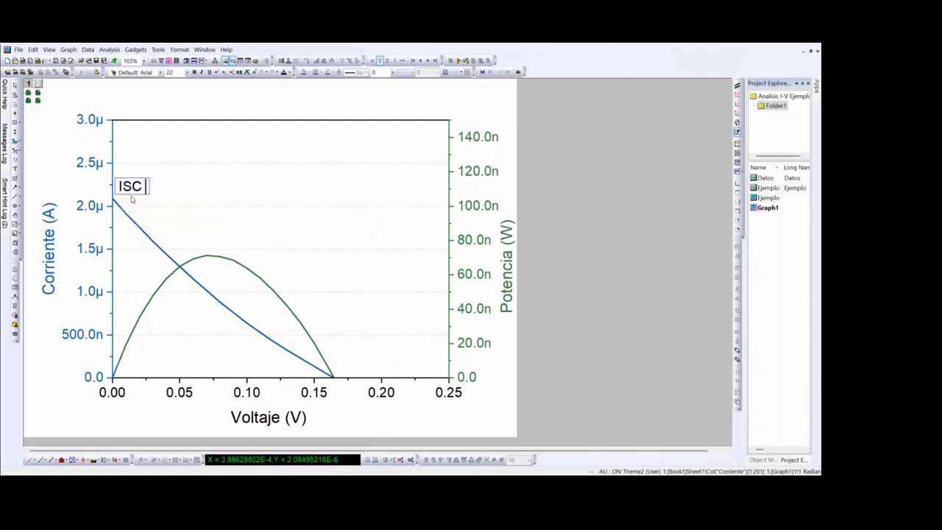
text(= 2.08)
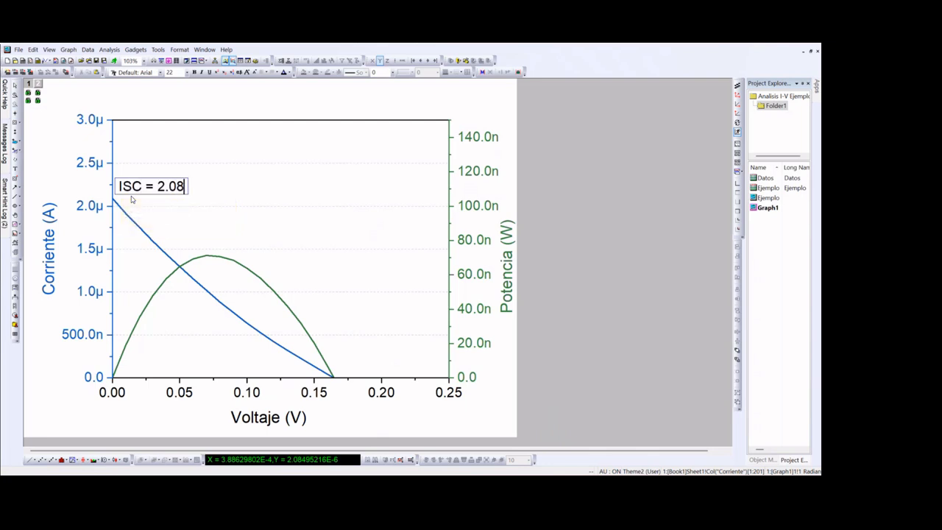
click(239, 73)
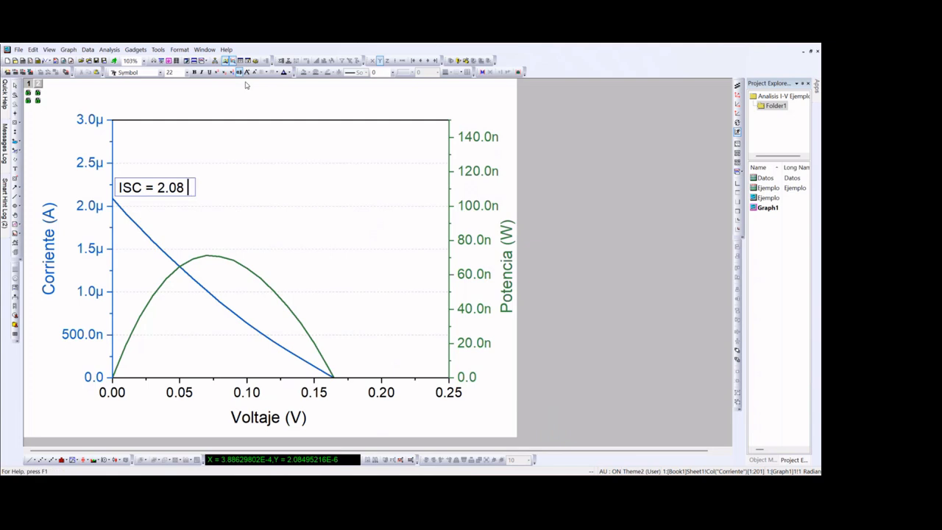
text(m)
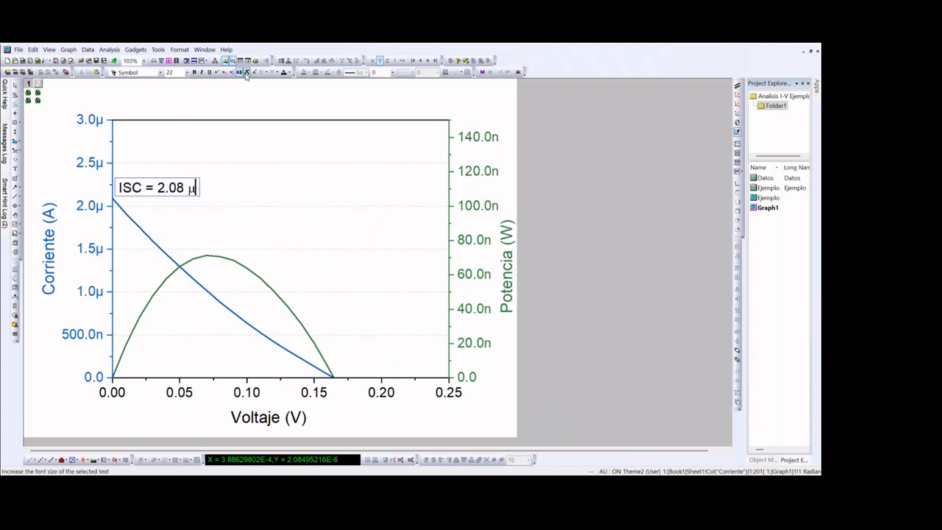
click(239, 72)
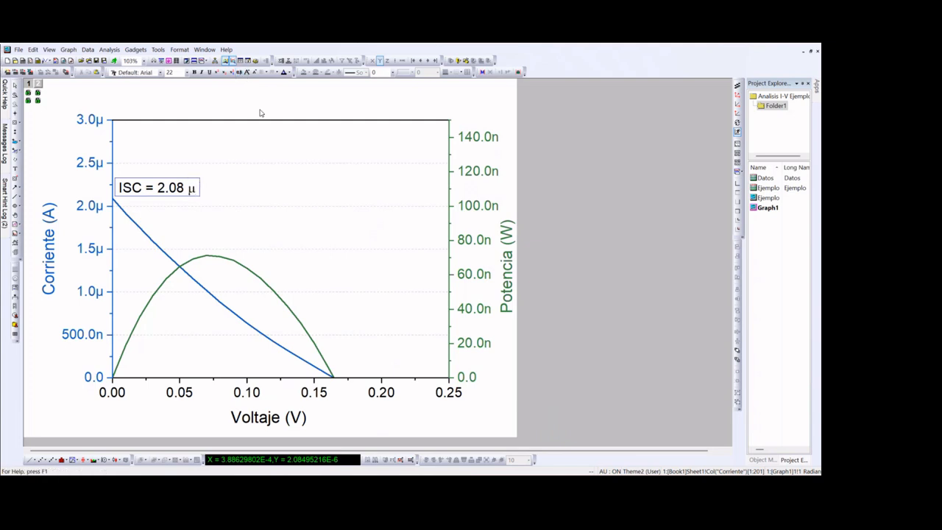
text(A)
click(249, 168)
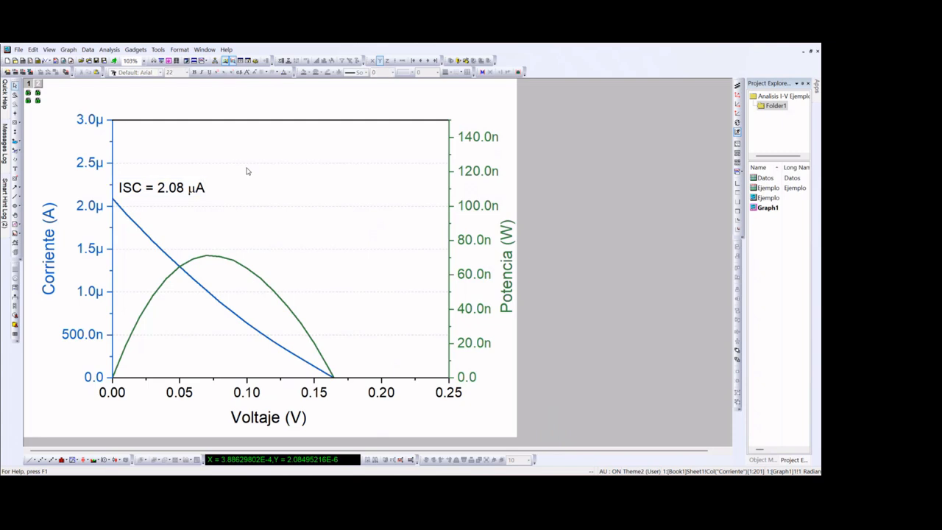
Format "SC" in the short-circuit current label as a subscript and move the label closer to the vertical axis
click(143, 190)
drag(140, 190, 123, 190)
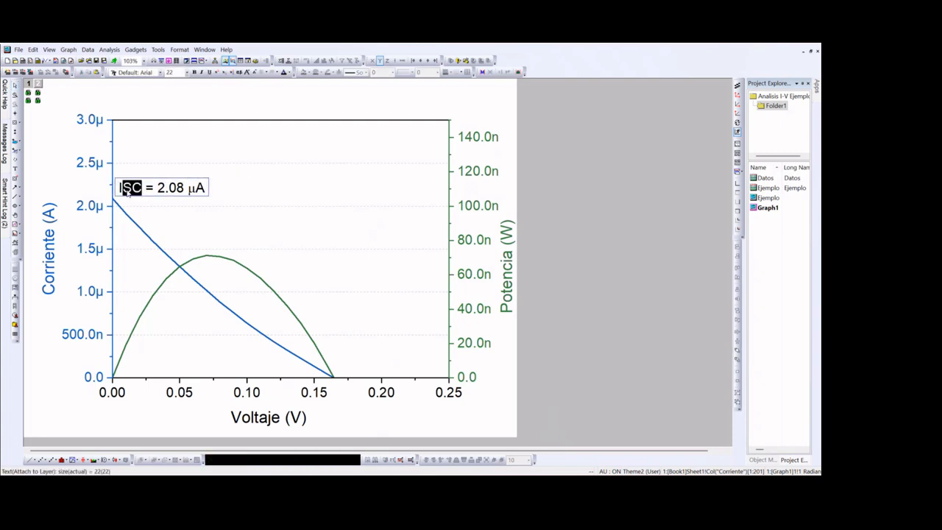
click(224, 72)
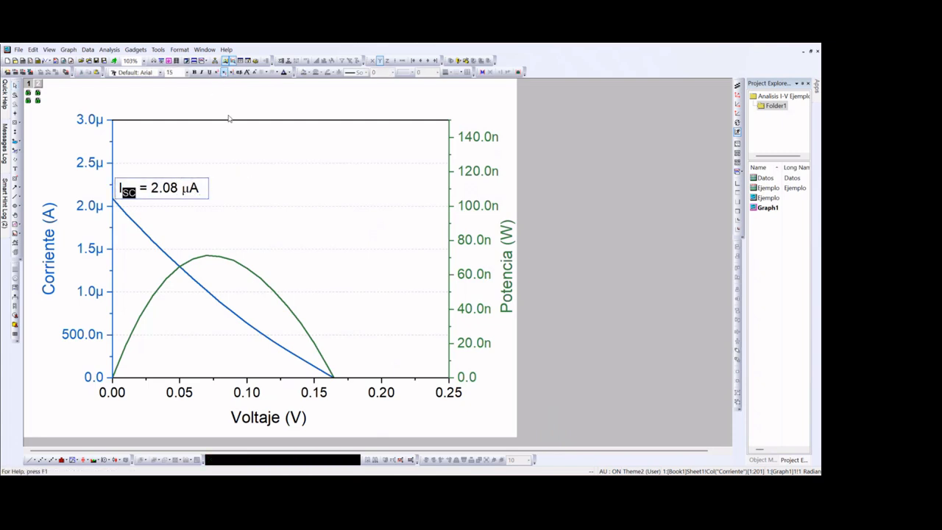
click(231, 200)
click(176, 193)
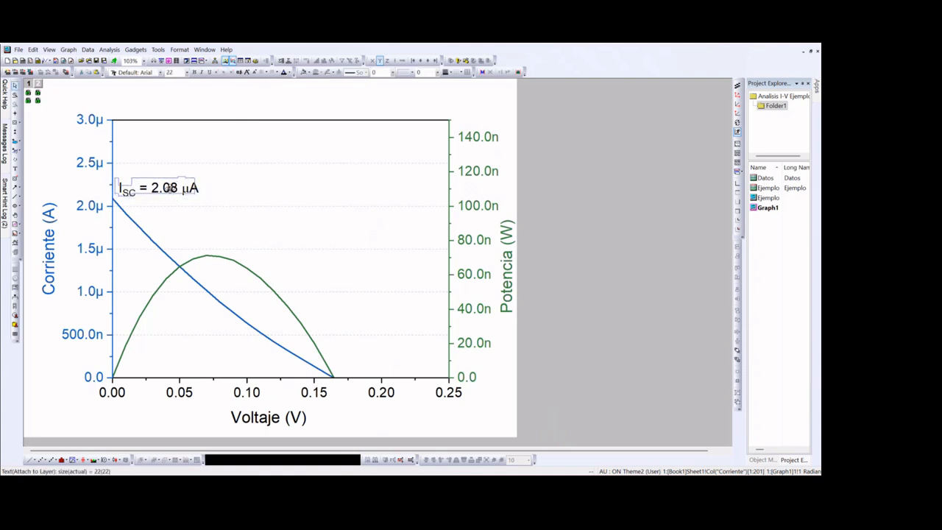
drag(169, 190, 165, 187)
click(215, 200)
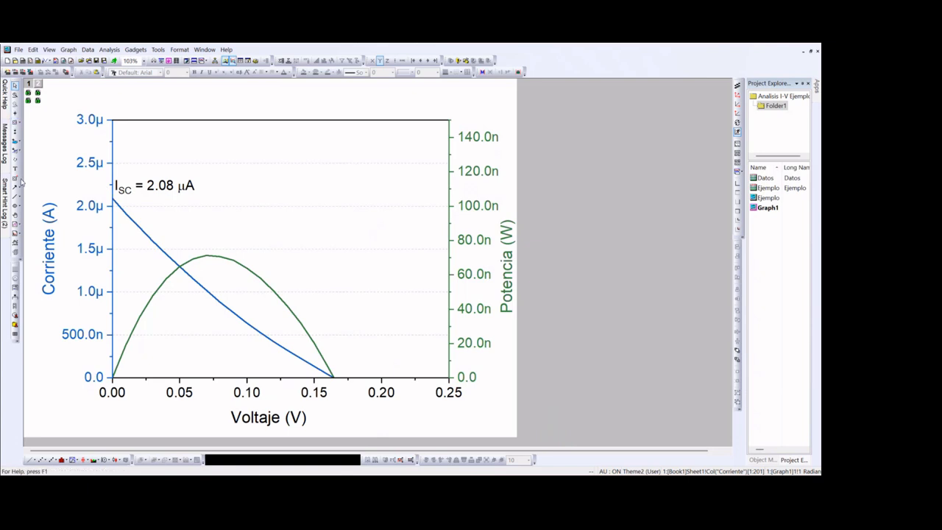
Draw a small circle marker on the short-circuit current point, where the Corriente curve meets the vertical axis
click(15, 205)
click(114, 203)
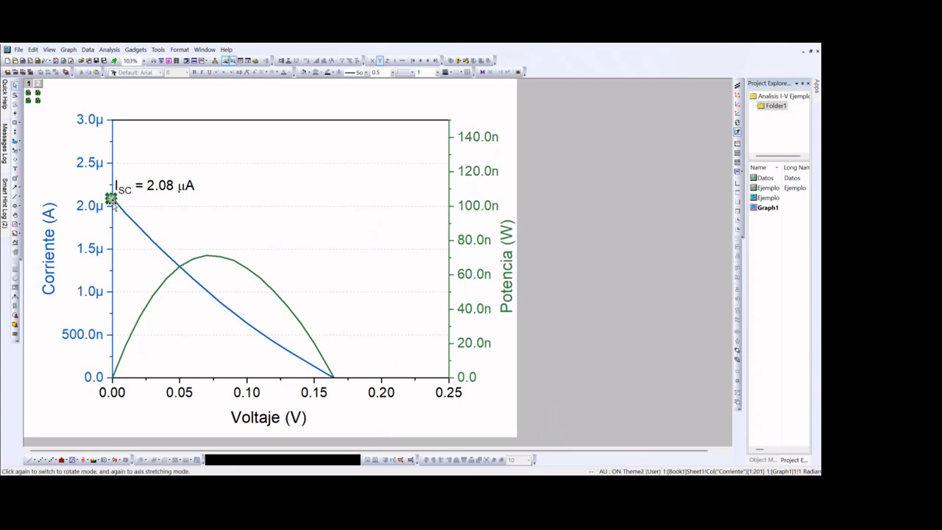
click(167, 226)
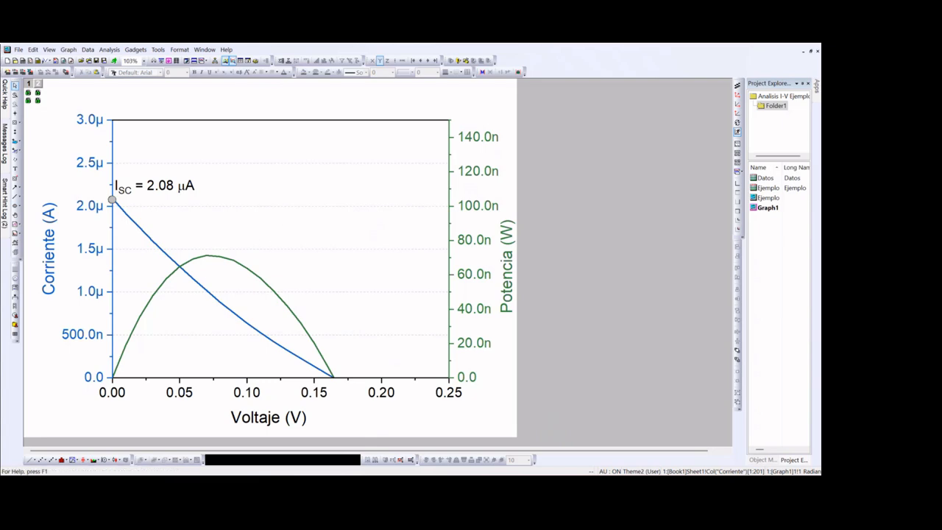
Switch to the PDF guide to read the definition of open-circuit voltage and return to the Origin graph
key(alt+Tab)
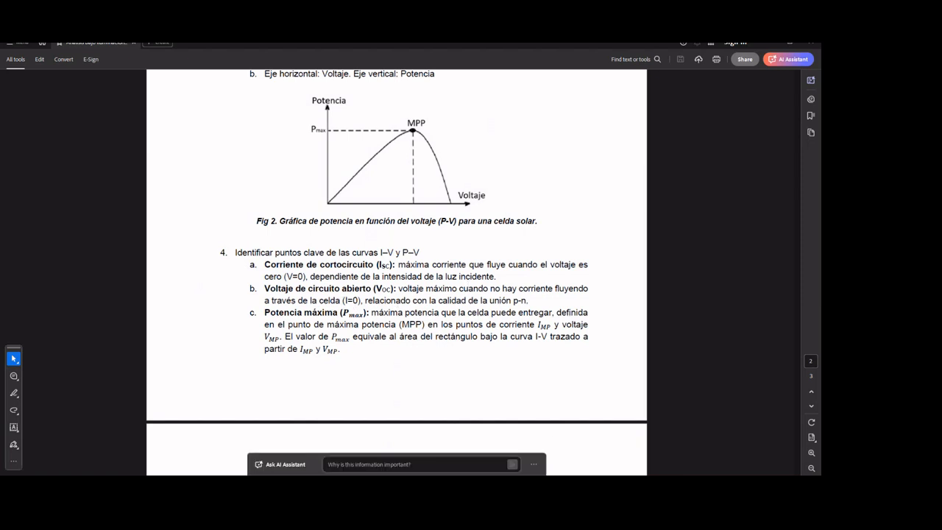
click(516, 442)
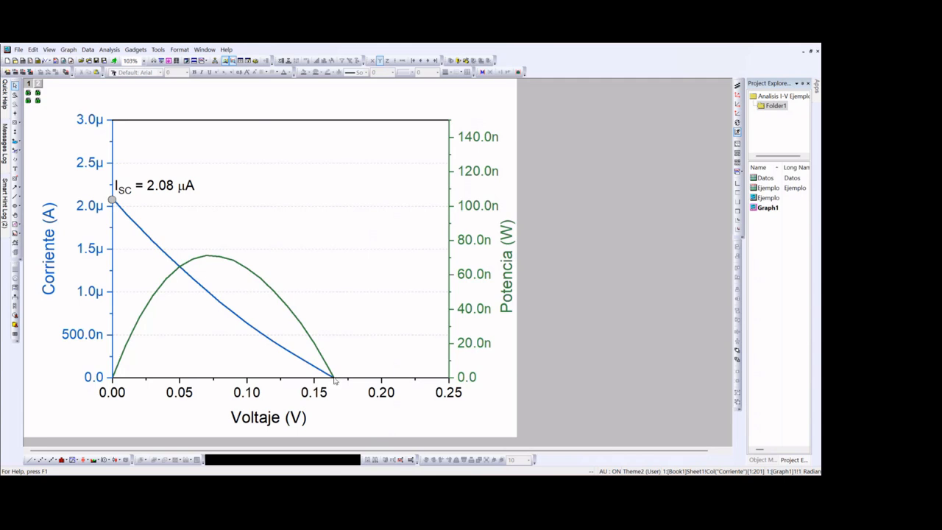
mouse_move(335, 380)
Copy the circle marker and place the copy on the open-circuit point, where the Corriente curve reaches zero current
click(112, 201)
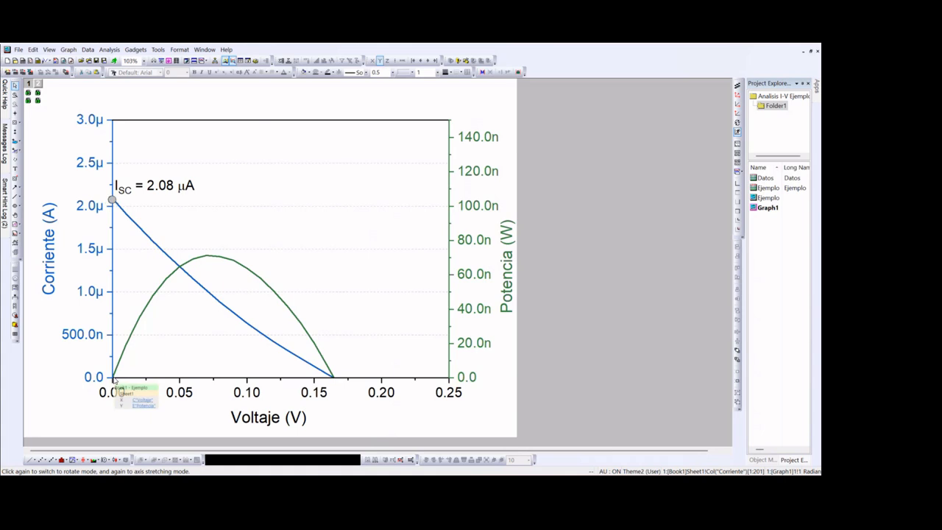
click(339, 386)
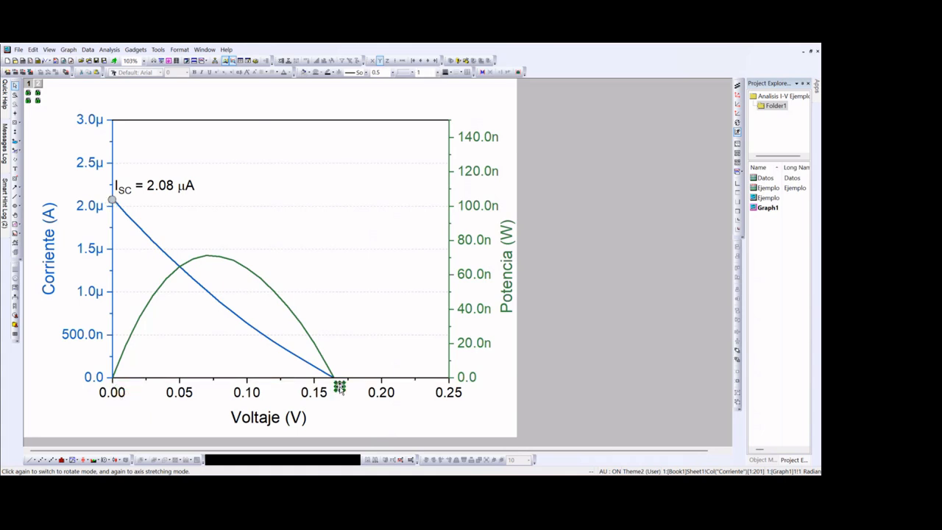
click(331, 374)
drag(340, 386, 332, 377)
click(340, 397)
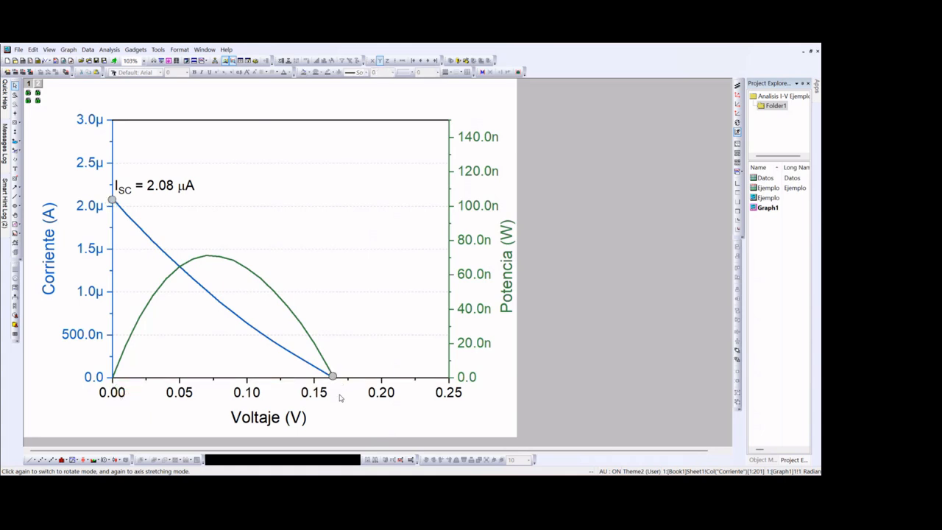
Add a text label reading "VOC =" just above the horizontal axis, beside the open-circuit marker
click(15, 169)
click(343, 370)
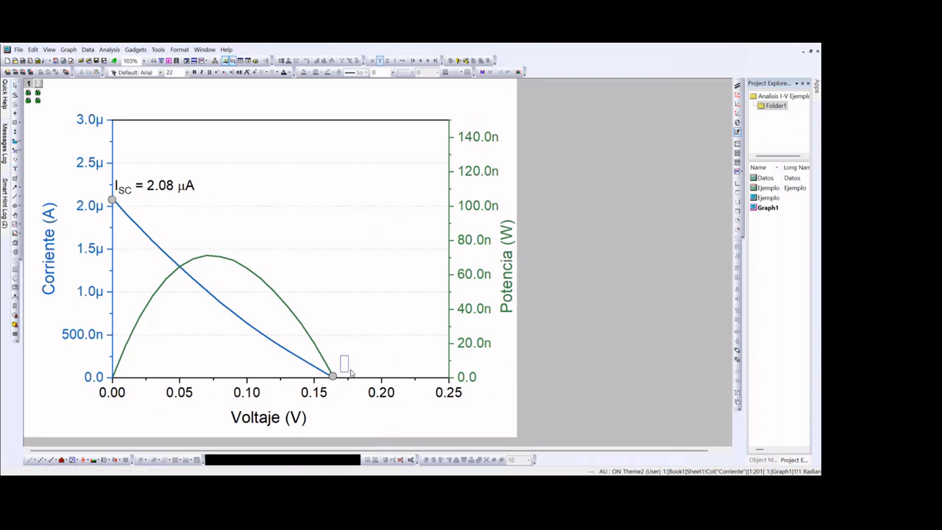
text(VOC =)
Read the coordinates of the open-circuit point at its circle marker with the Screen Reader
click(15, 113)
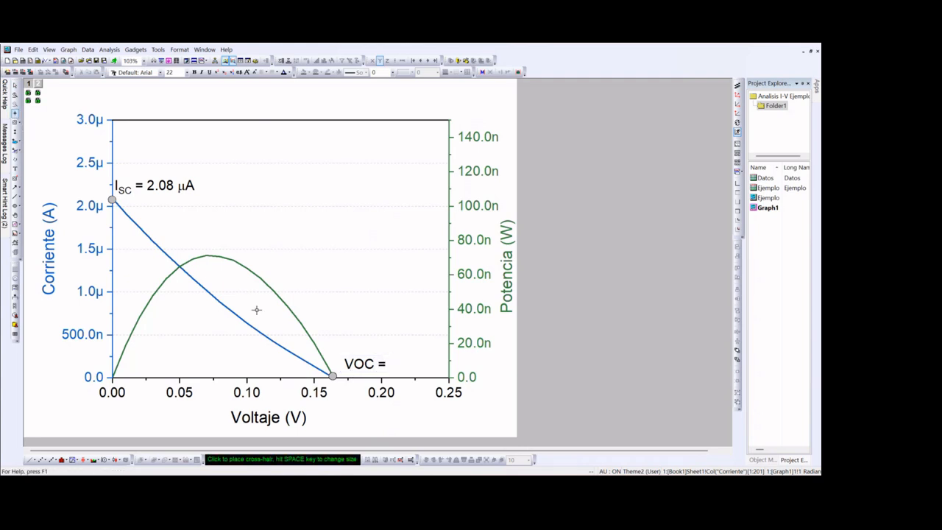
key(Escape)
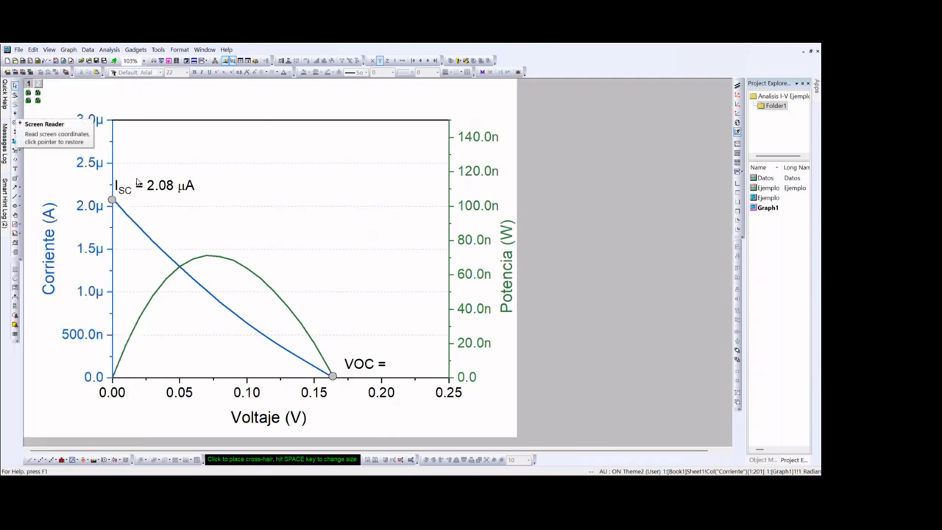
click(15, 113)
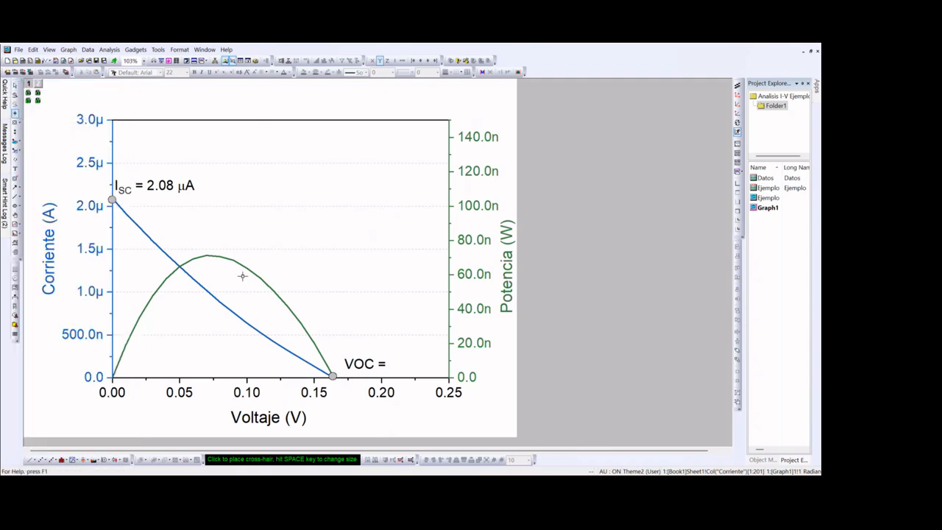
click(333, 376)
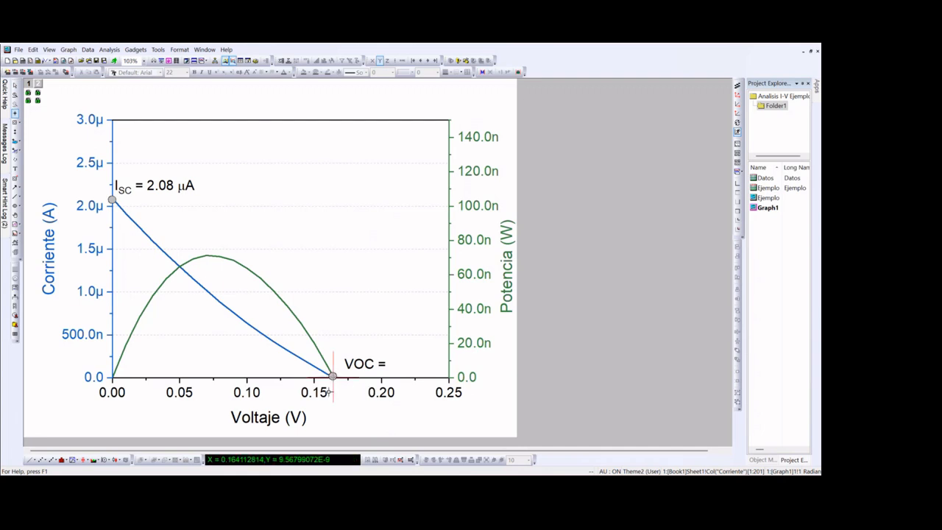
key(Left)
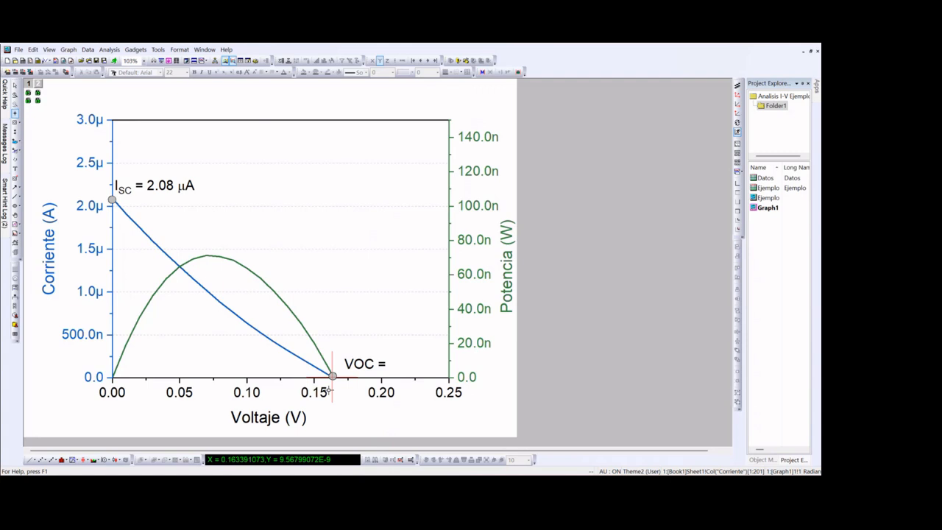
key(Down)
key(Up)
key(Escape)
Complete the open-circuit voltage label so that it reads "VOC = 0.16 V"
click(380, 366)
click(386, 367)
text(0.)
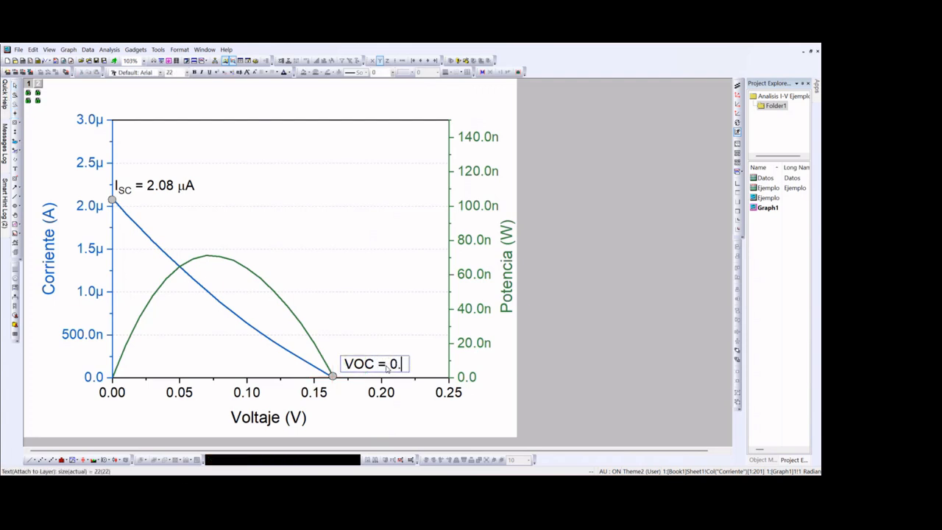
text(16V)
click(416, 366)
click(394, 395)
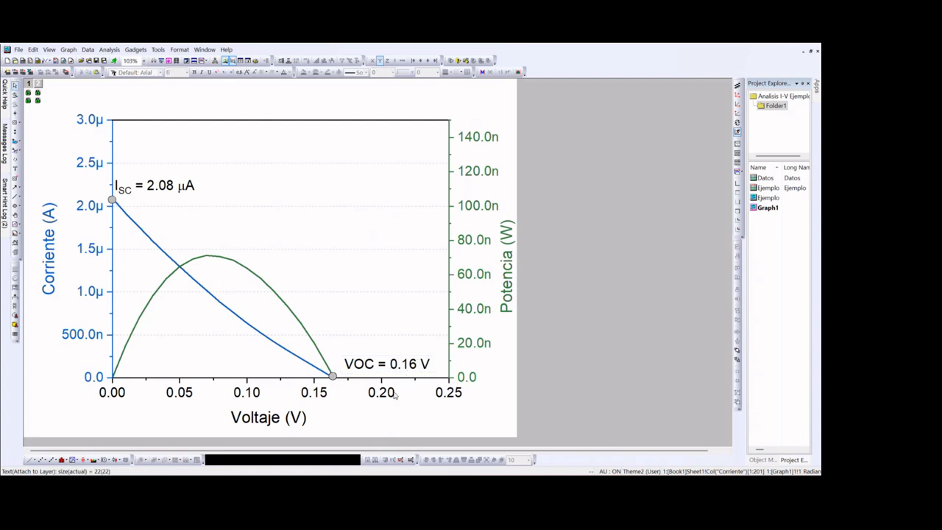
Format "OC" in the open-circuit voltage label as a subscript and move the label closer to its circle marker
double_click(373, 364)
drag(374, 363, 354, 364)
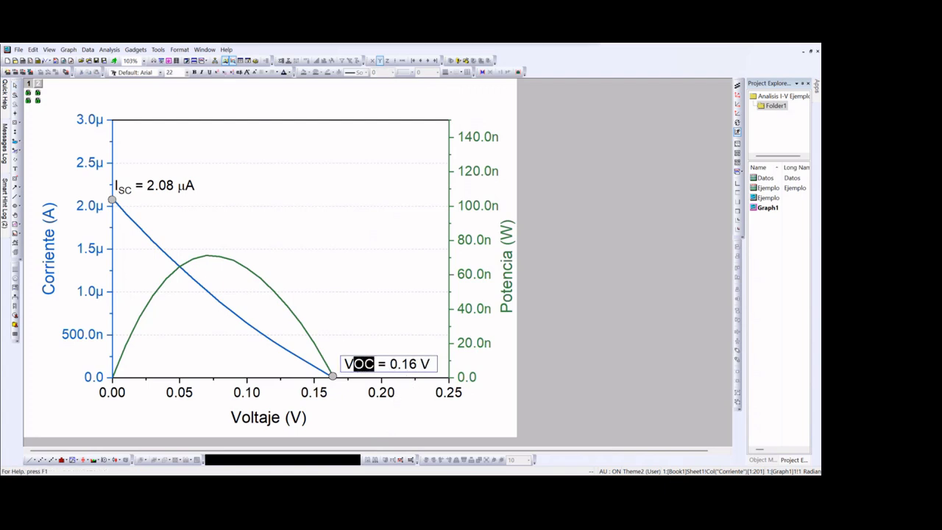
click(223, 72)
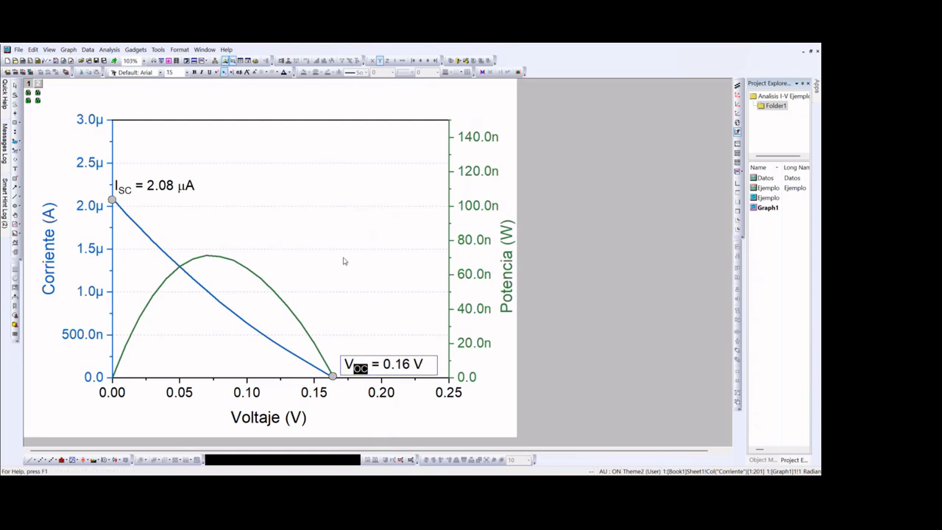
click(343, 261)
click(394, 364)
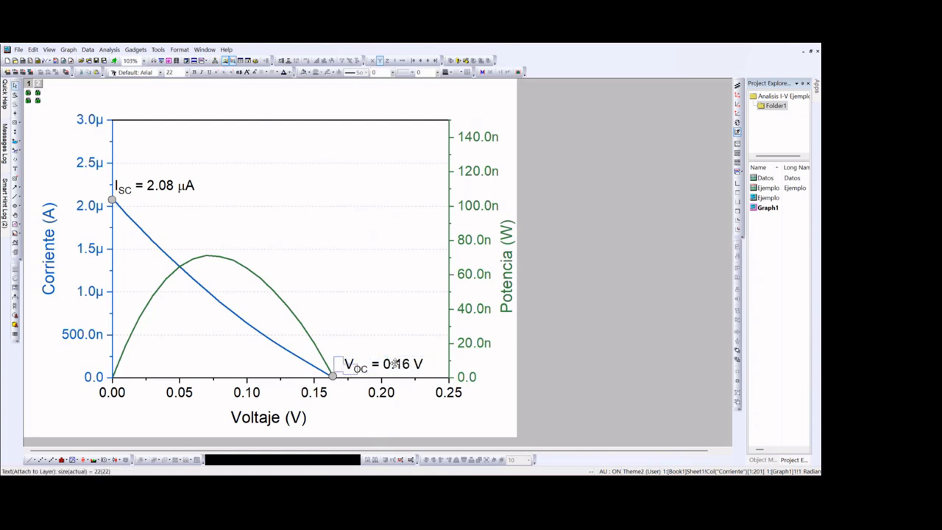
click(421, 410)
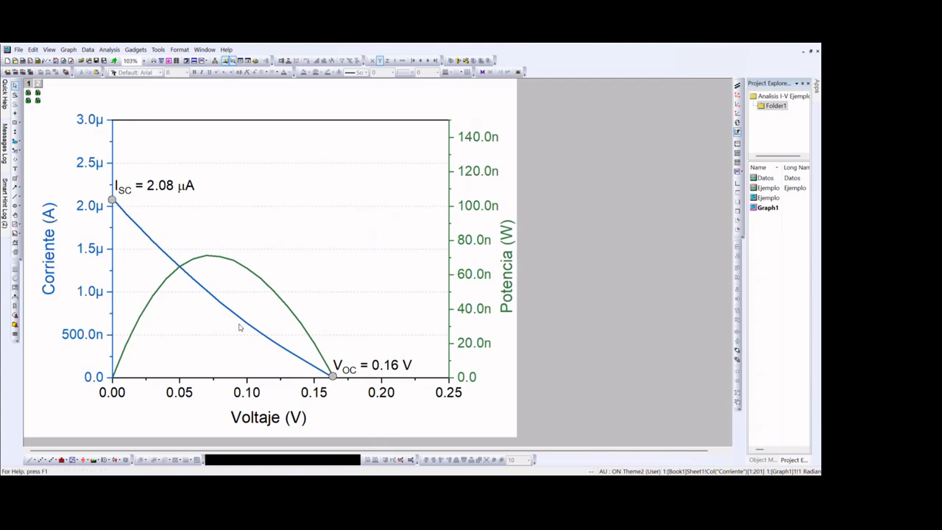
Switch to the PDF guide to read the maximum power definition and examine the P-V figure, and return to the Origin graph
click(456, 485)
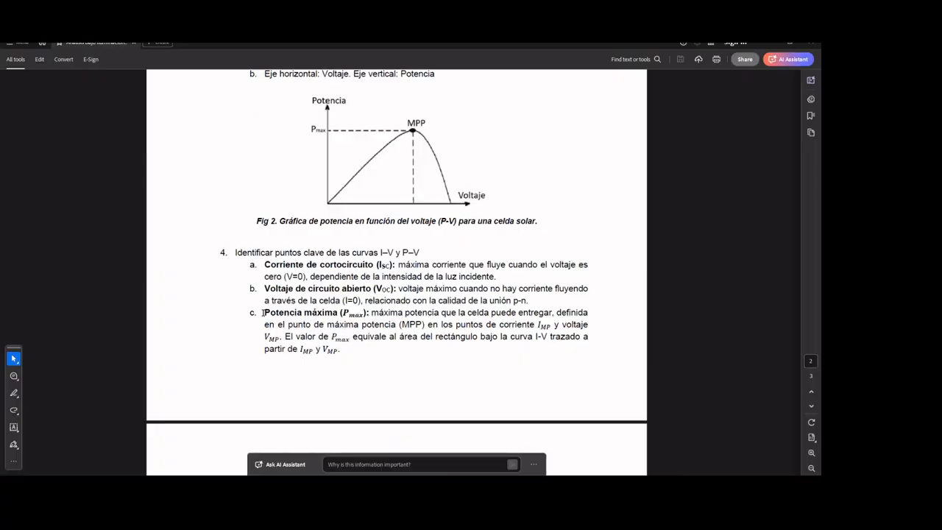
drag(263, 312, 370, 316)
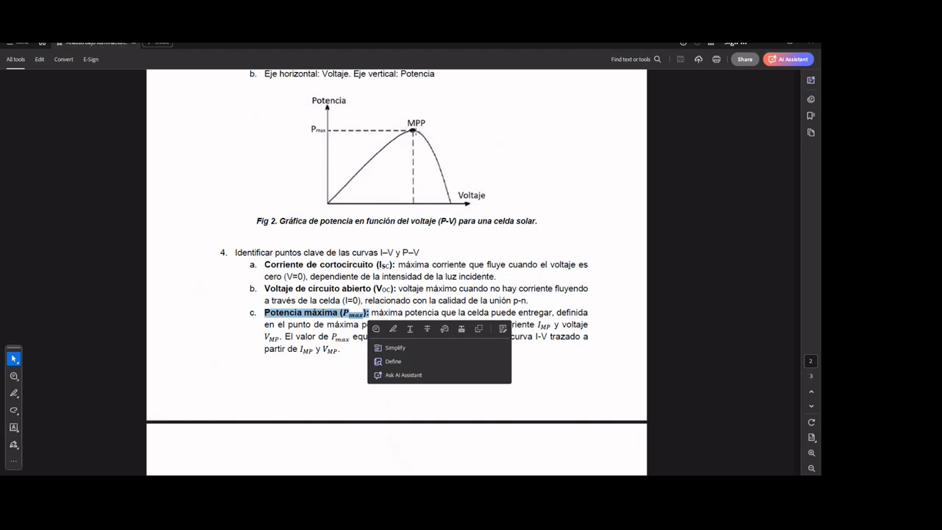
click(424, 155)
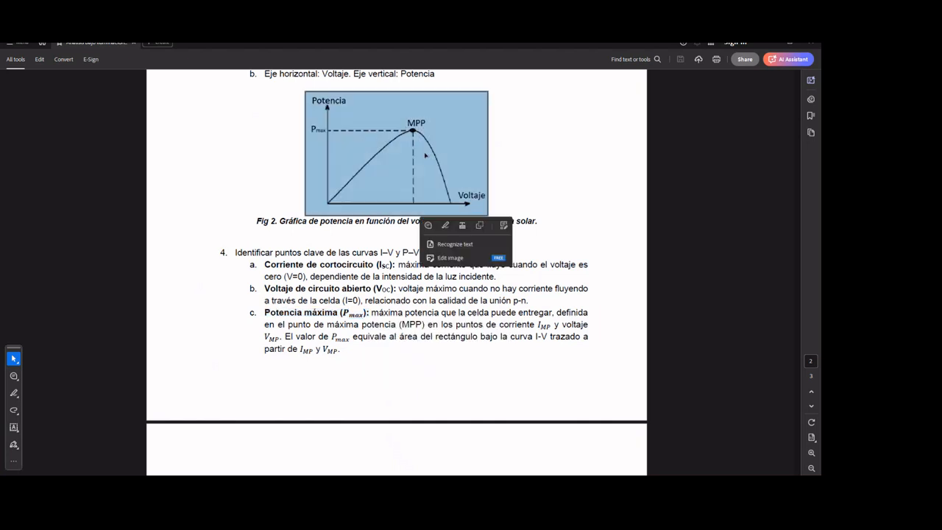
click(535, 164)
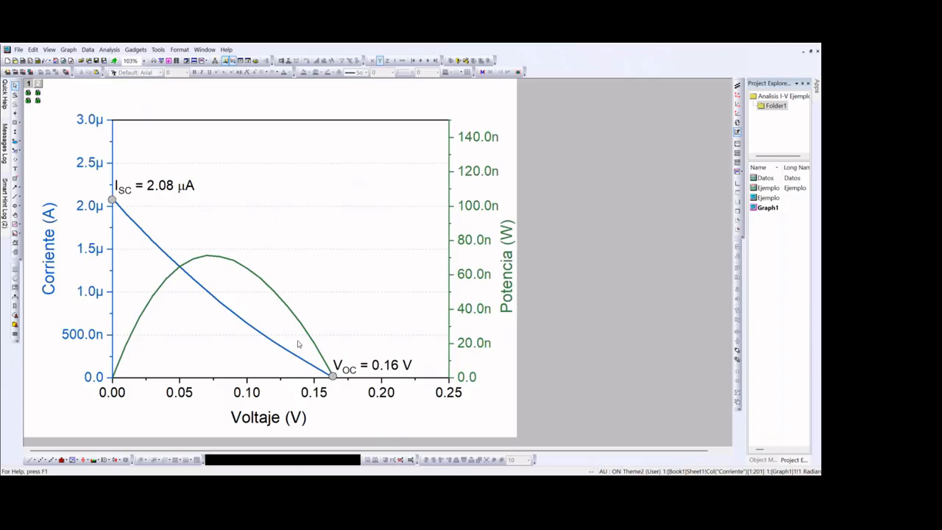
Read the coordinates at the peak of the Potencia curve with the Screen Reader while layer 1 is active
click(15, 113)
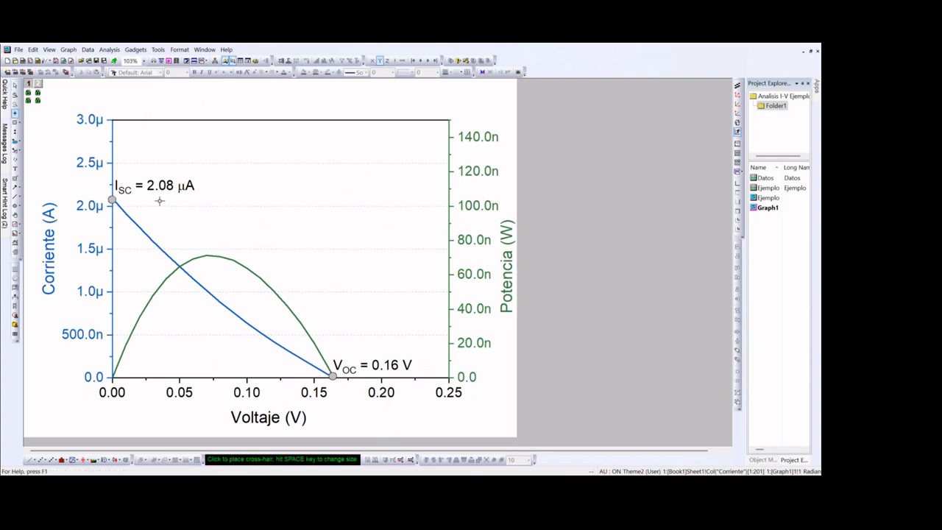
click(206, 254)
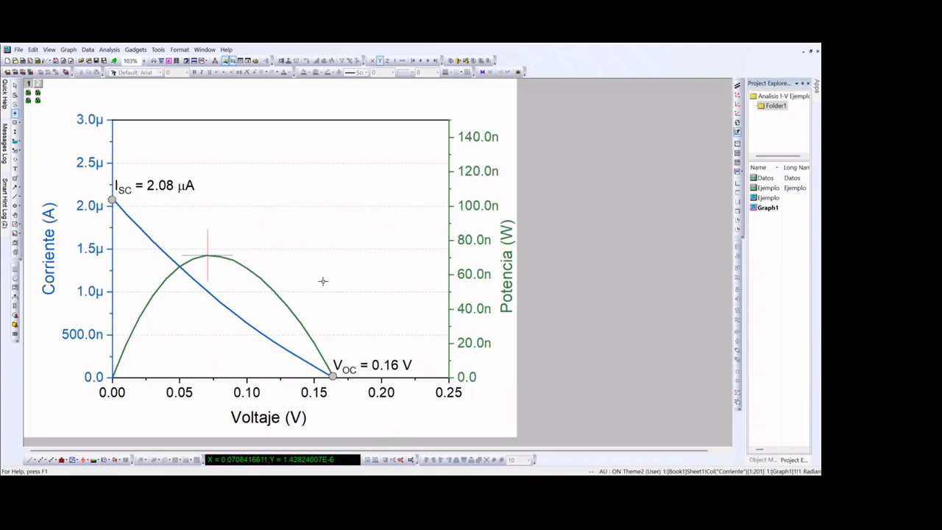
key(Left)
click(15, 85)
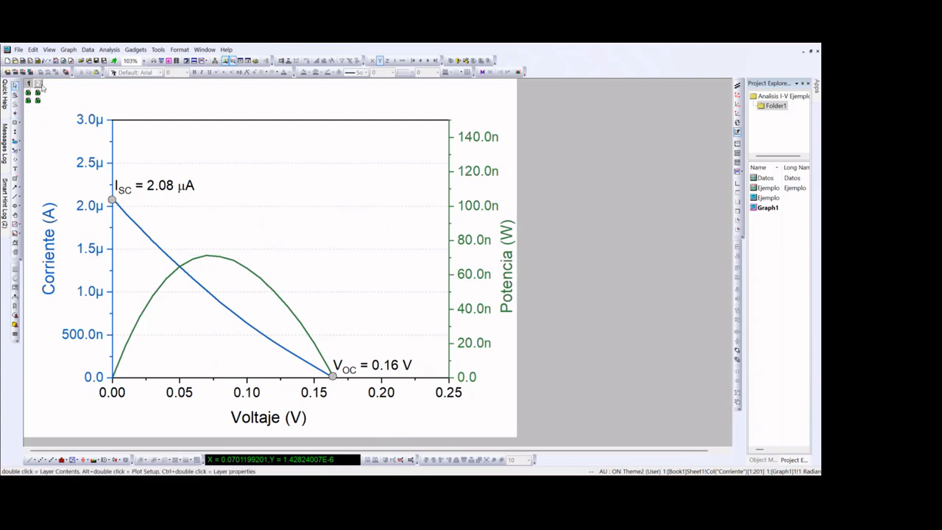
Activate layer 2, which holds the Potencia curve, and read the coordinates of the curve's peak with the Screen Reader
click(38, 84)
click(15, 113)
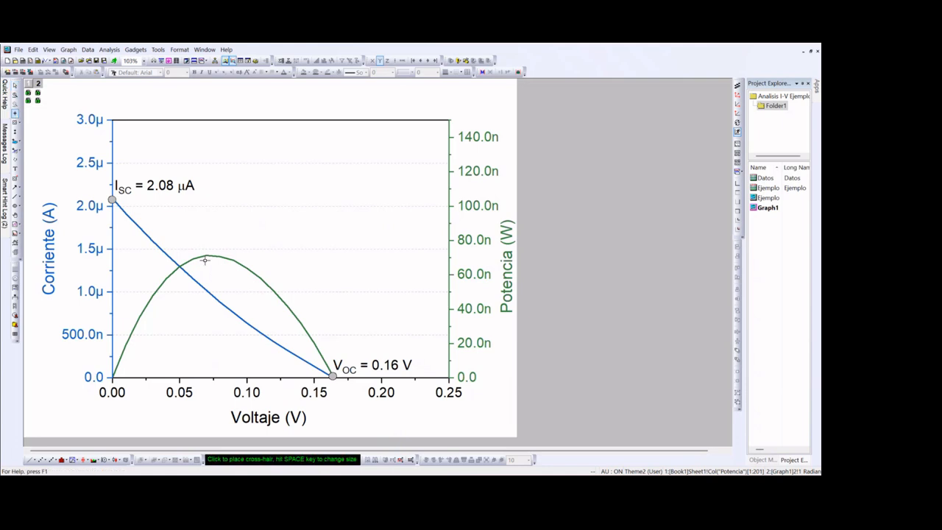
click(207, 255)
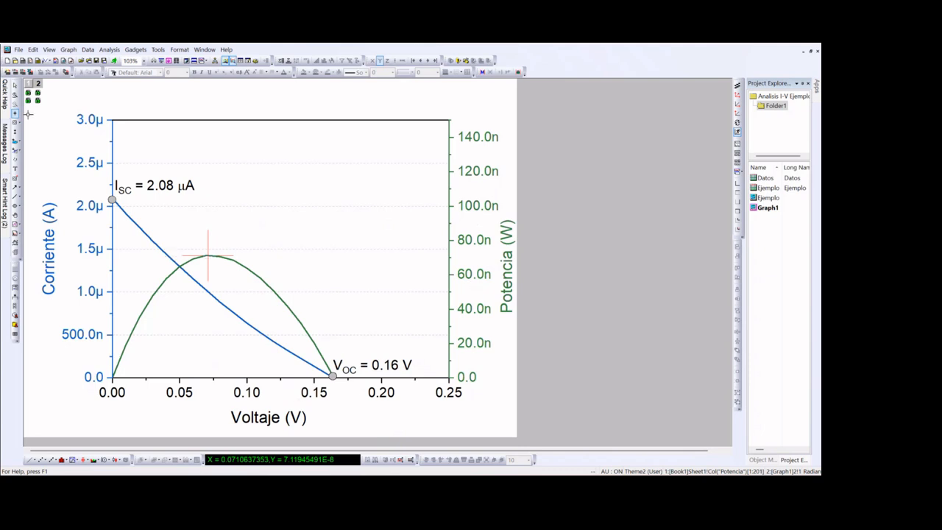
Draw a small circle marker on the maximum power point and align it with the peak of the Potencia curve
click(17, 210)
click(208, 256)
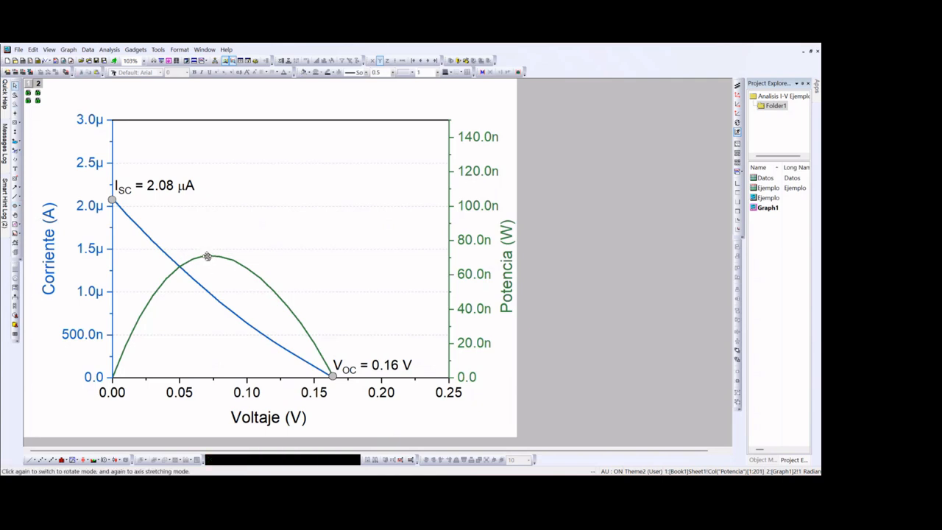
drag(206, 254, 210, 256)
click(214, 263)
click(210, 265)
click(208, 256)
click(207, 256)
click(214, 272)
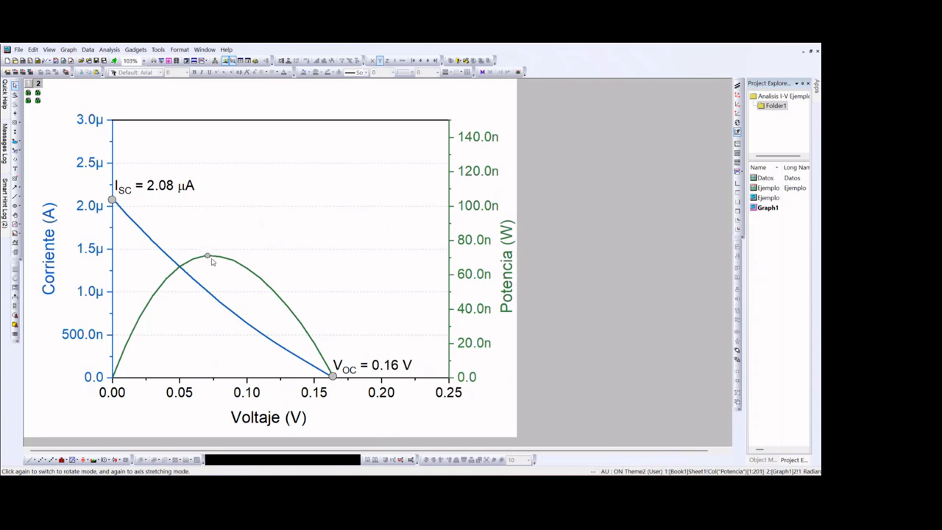
click(208, 256)
click(219, 271)
Add a text label reading "Pmax =" just above the marker at the Potencia curve's peak
click(15, 169)
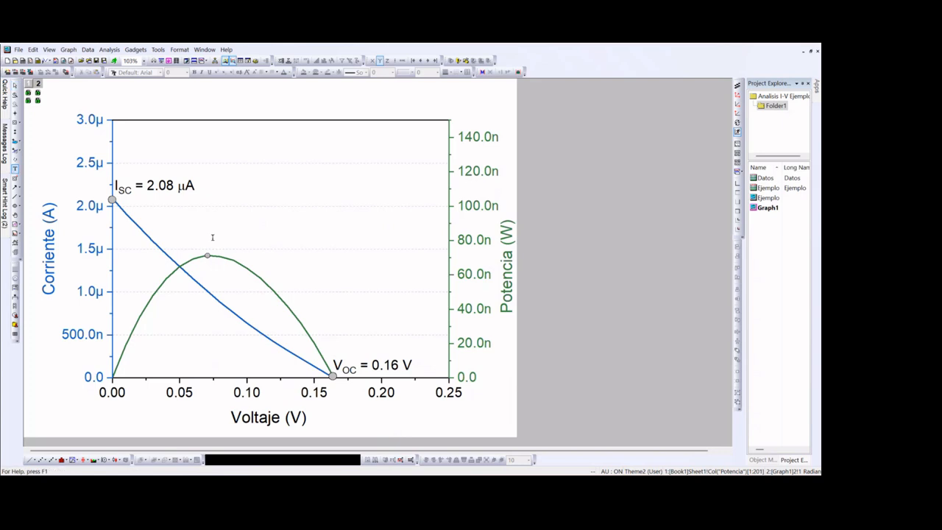
click(212, 237)
text(P)
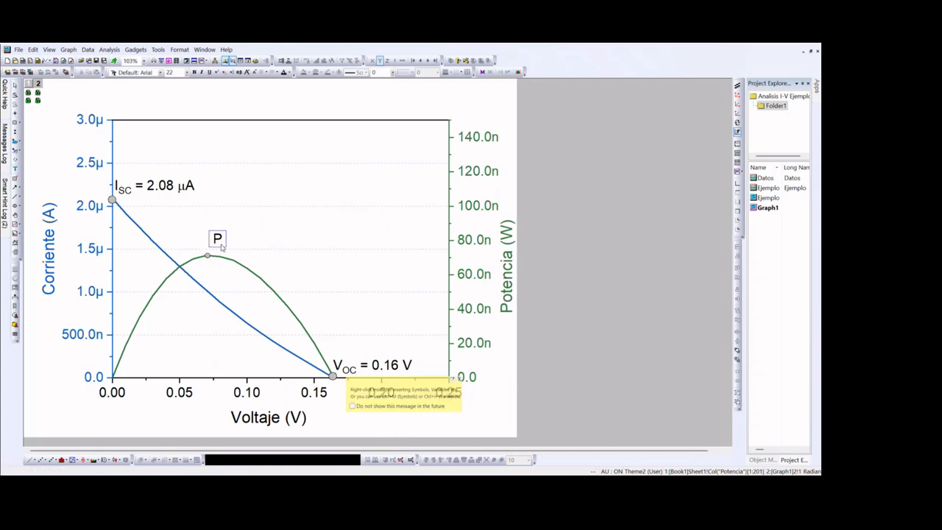
text(ma)
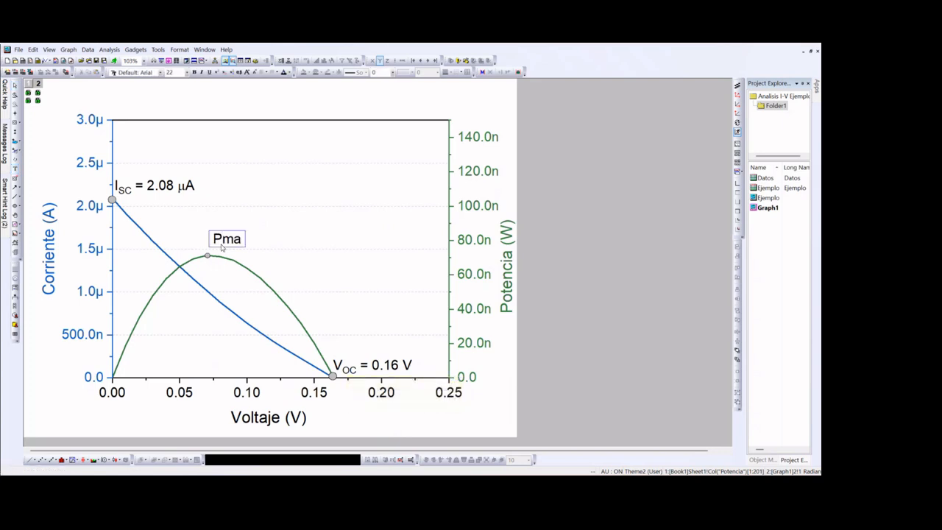
text(x =)
click(53, 159)
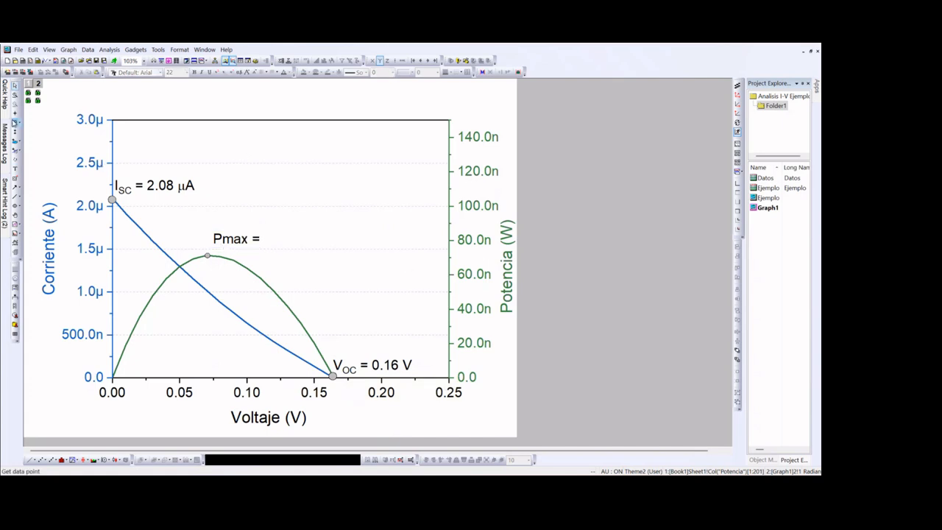
Read the power at the Potencia curve's peak with the Screen Reader and complete the label as "Pmax = 71 nW"
click(14, 113)
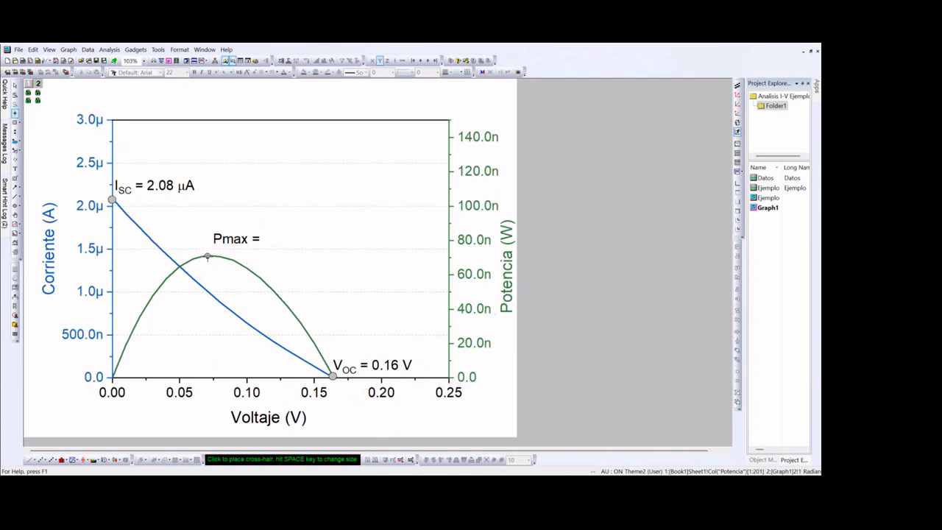
click(207, 255)
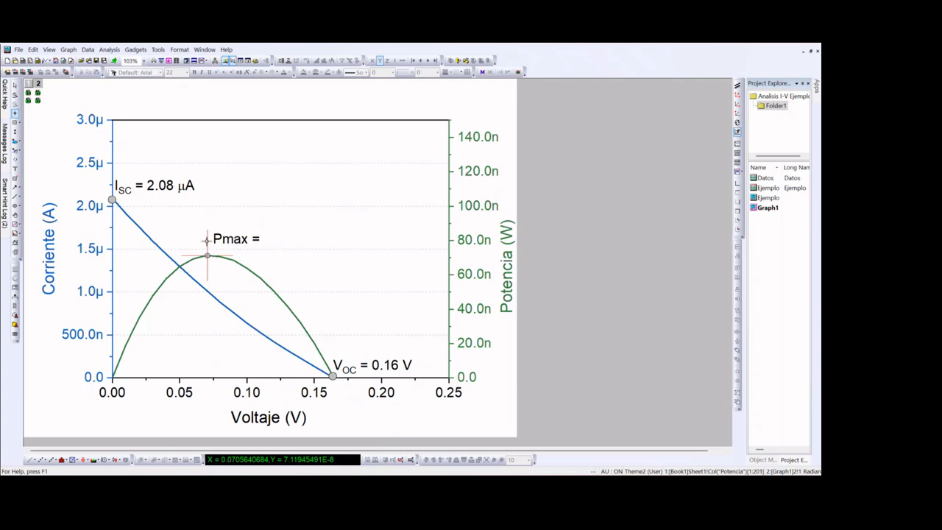
click(15, 85)
double_click(247, 239)
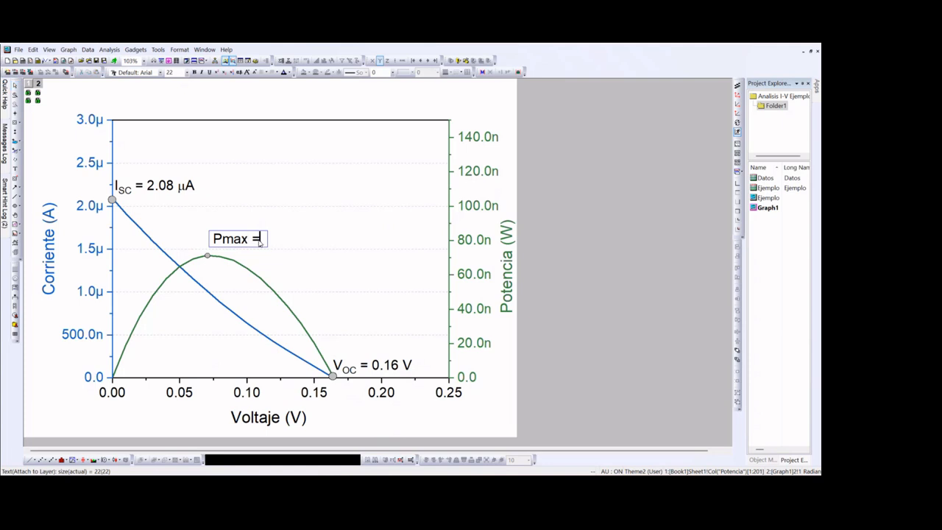
text(71 nW)
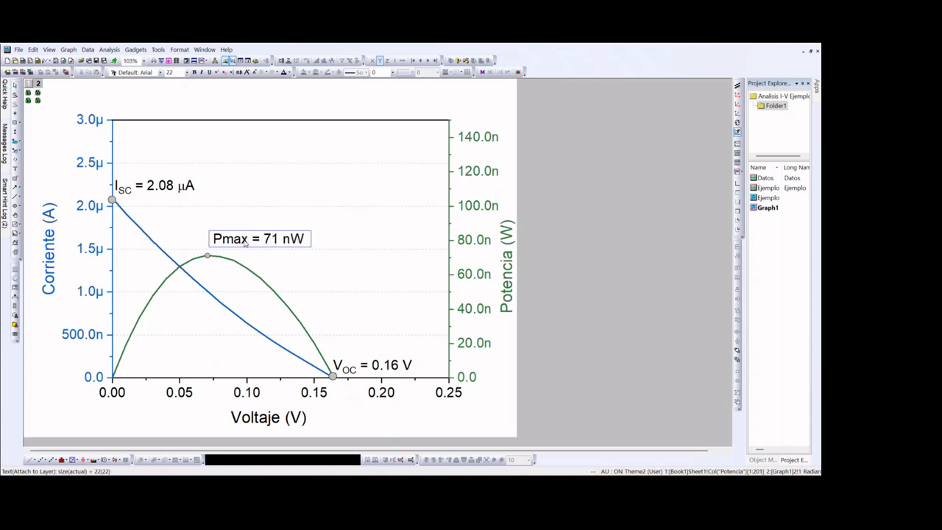
Format "max" in the maximum power label as a subscript and move the label closer to the peak marker
drag(248, 239, 222, 239)
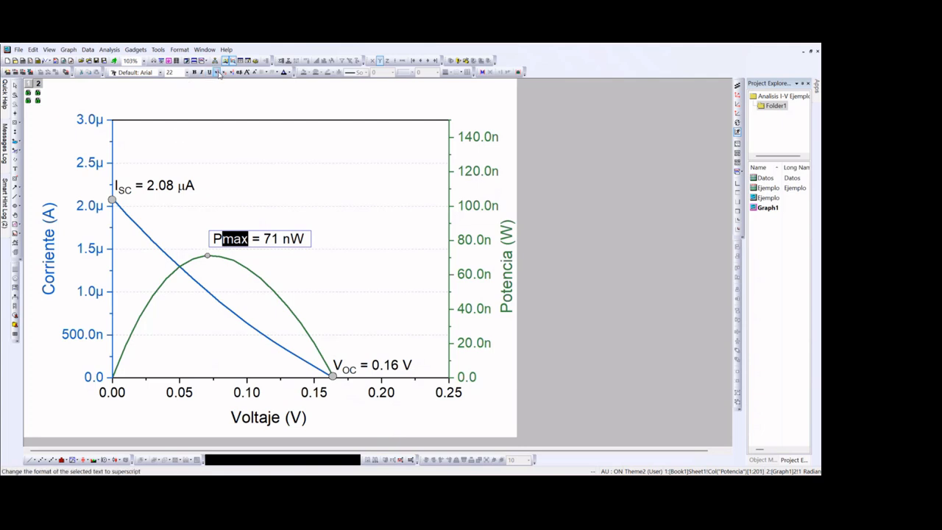
click(218, 73)
click(269, 254)
click(255, 240)
drag(255, 240, 245, 243)
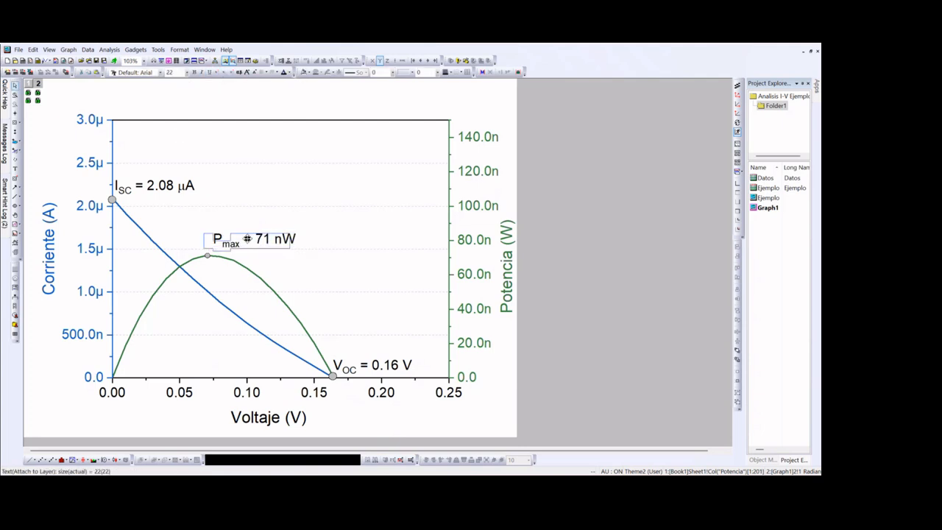
click(259, 298)
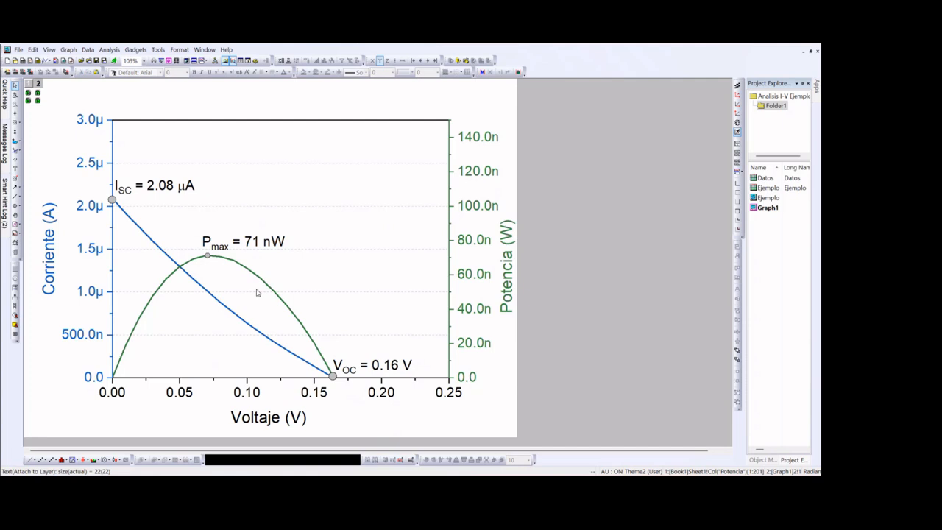
Draw a vertical dashed line from the maximum power marker on the Potencia curve down to the Voltaje axis
click(15, 195)
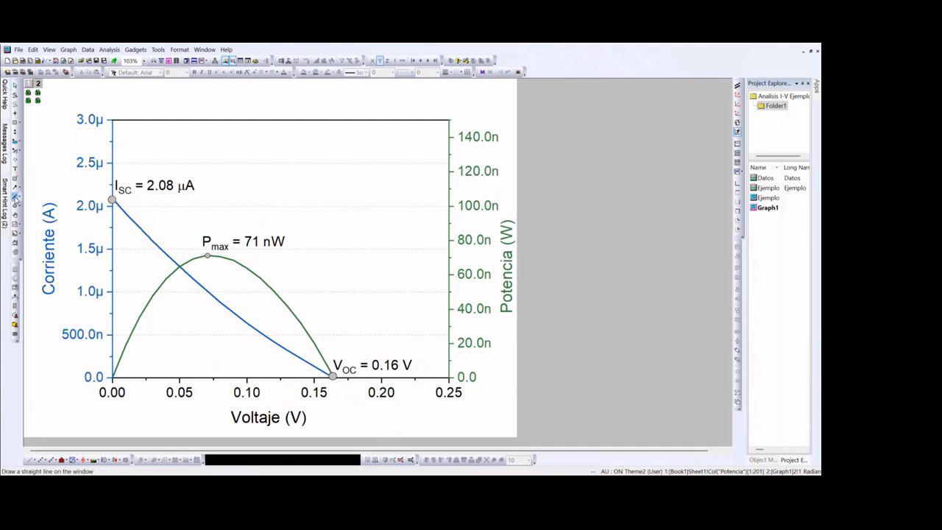
drag(208, 255, 207, 382)
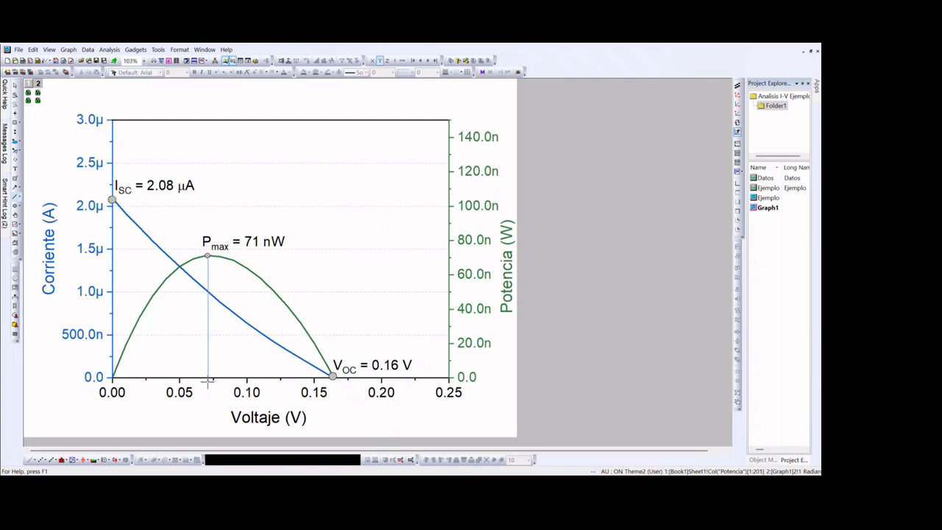
drag(208, 380, 209, 378)
click(208, 328)
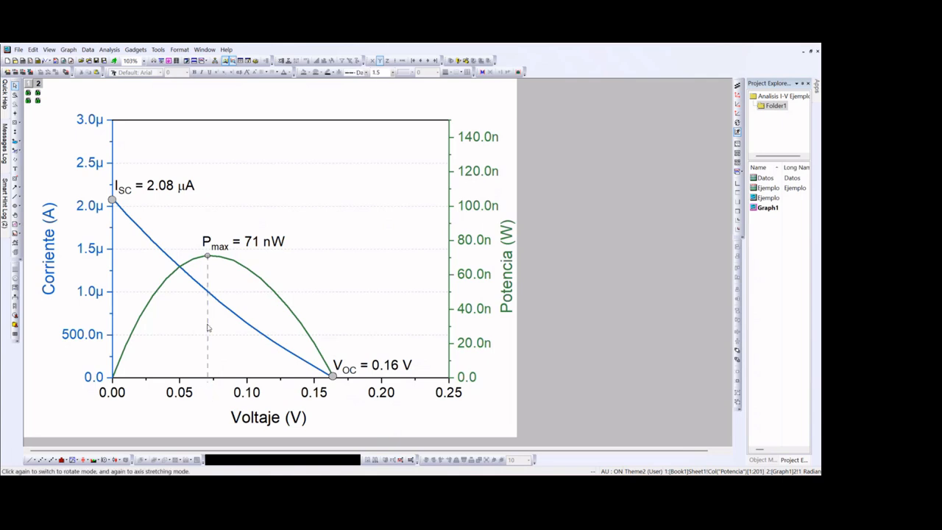
click(223, 333)
click(208, 314)
Set the vertical dashed line's colour to black and its transparency to 0%
double_click(210, 317)
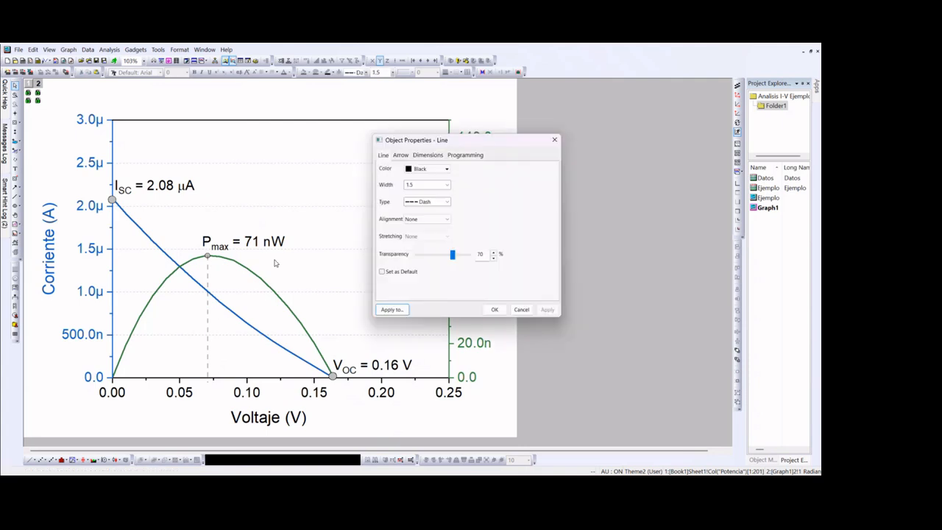
click(447, 171)
click(409, 190)
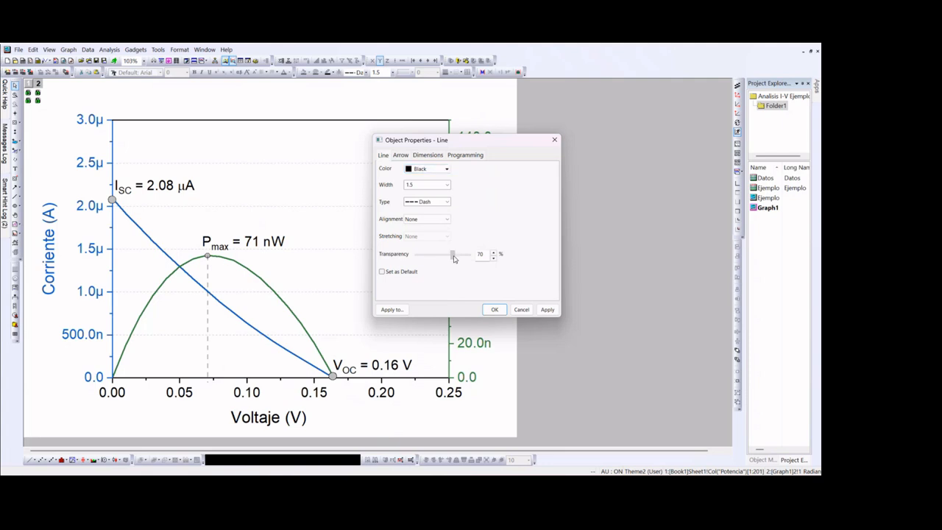
drag(453, 254, 416, 255)
click(545, 312)
Set the vertical line's end Y coordinate to 0 in scale units
click(430, 157)
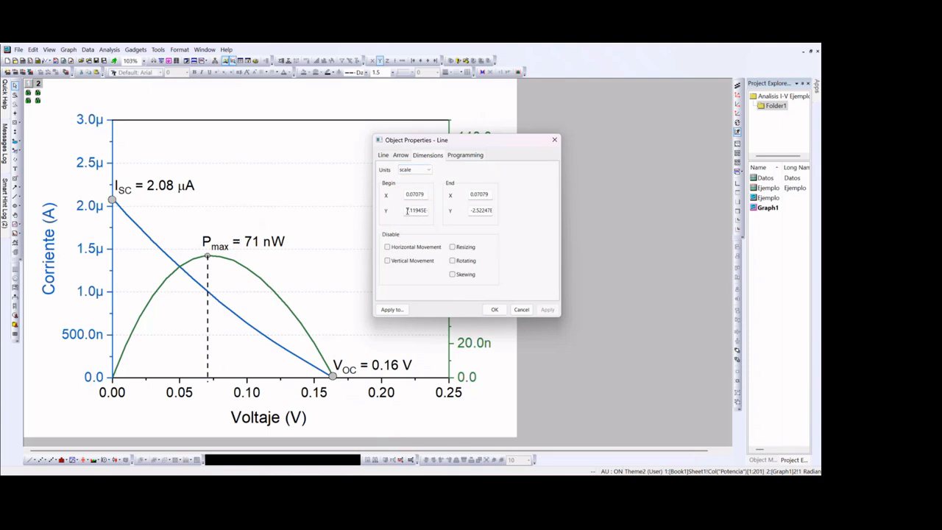
drag(405, 211, 439, 213)
text(0)
double_click(492, 211)
text(0)
drag(492, 211, 452, 213)
text(0)
Set the vertical line's begin Y coordinate to 7E-8 and close its properties
double_click(424, 210)
text(71E-8)
click(547, 309)
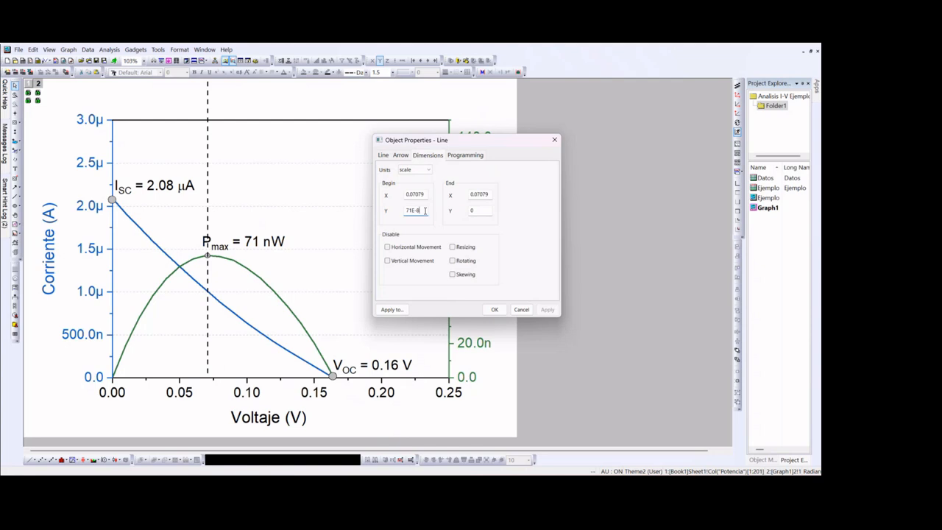
click(410, 210)
key(BackSpace)
click(548, 309)
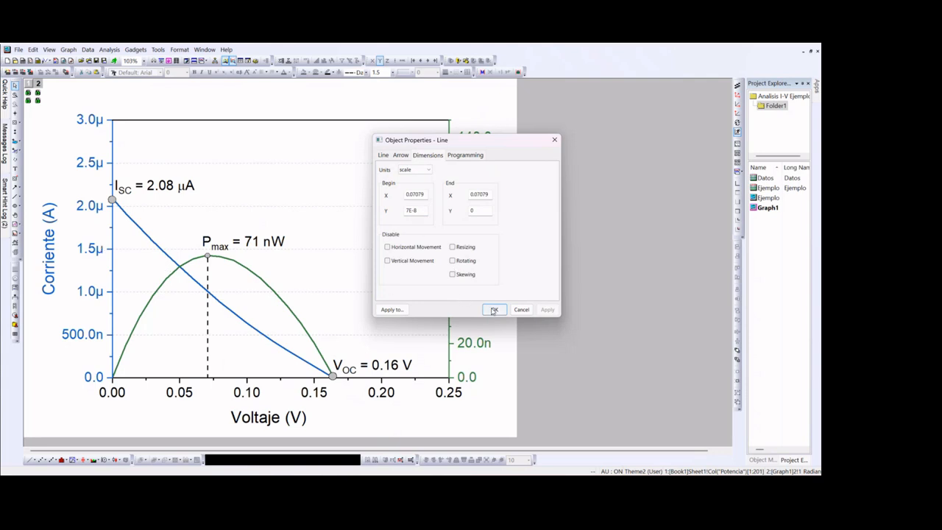
drag(486, 147, 473, 173)
click(479, 336)
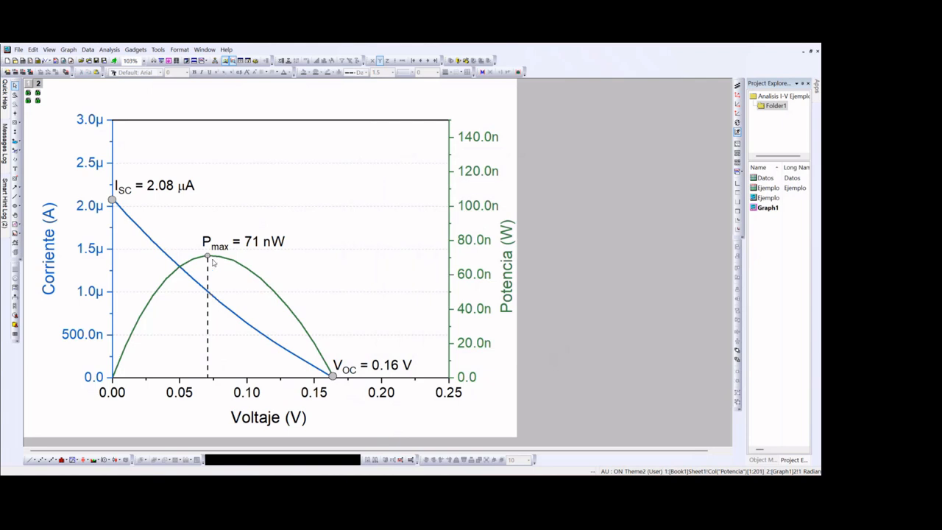
Place a small circle marker where the vertical dashed line crosses the Corriente curve
click(16, 206)
click(209, 293)
click(209, 294)
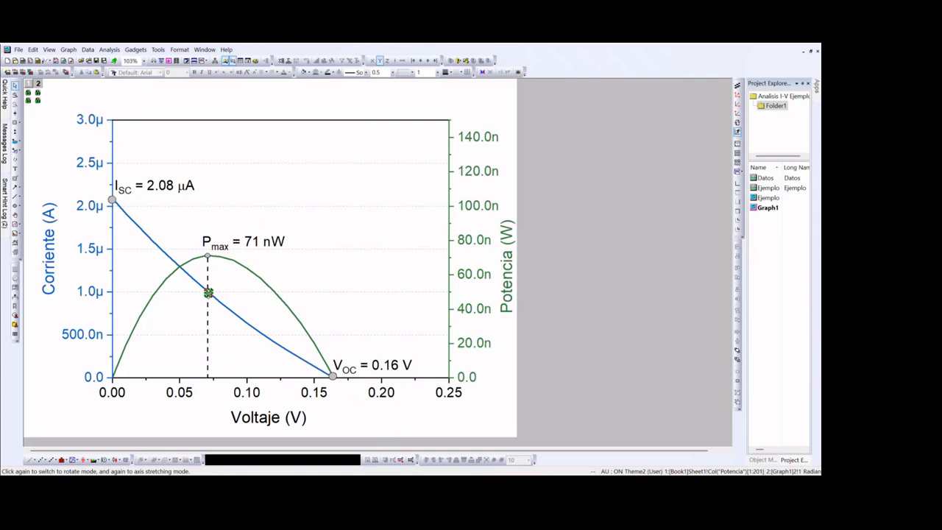
double_click(208, 294)
click(208, 293)
Switch to the PDF guide and examine the definition of the maximum power point with its current IMP and voltage VMP
click(485, 484)
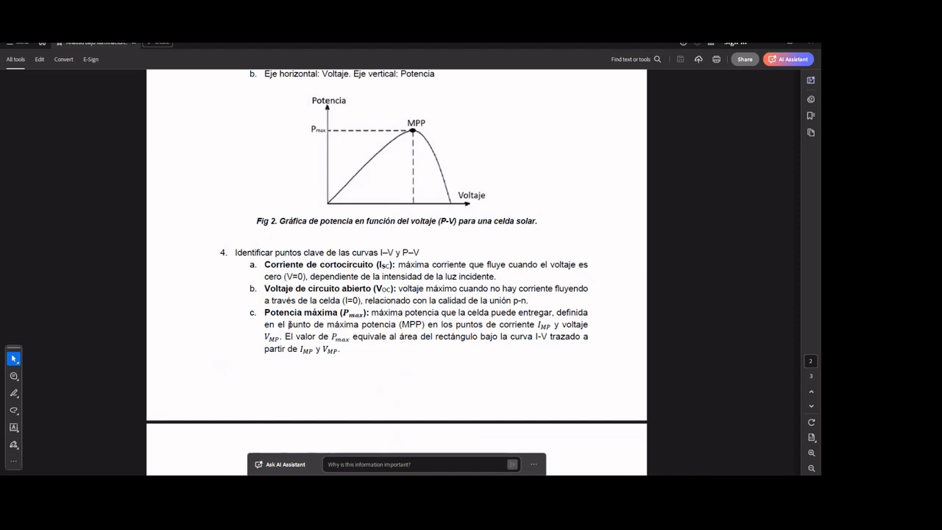
drag(290, 325, 426, 325)
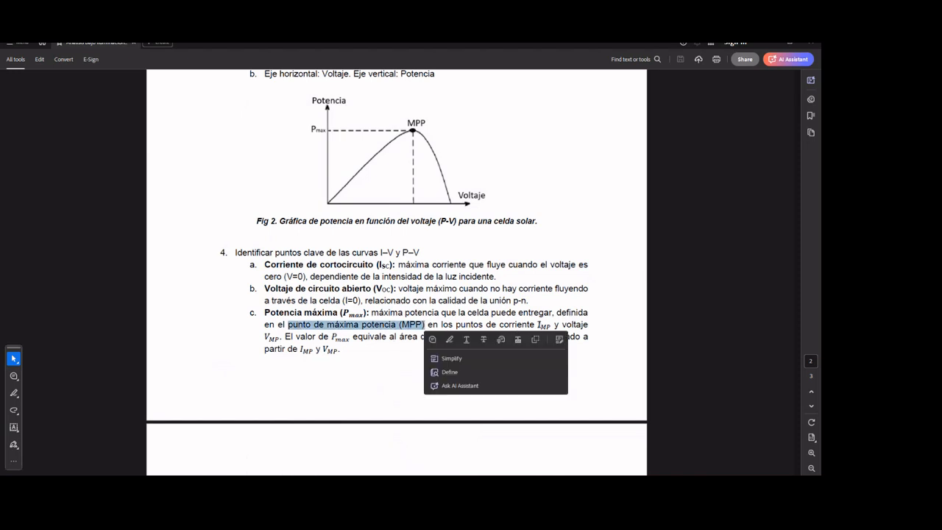
drag(538, 325, 554, 326)
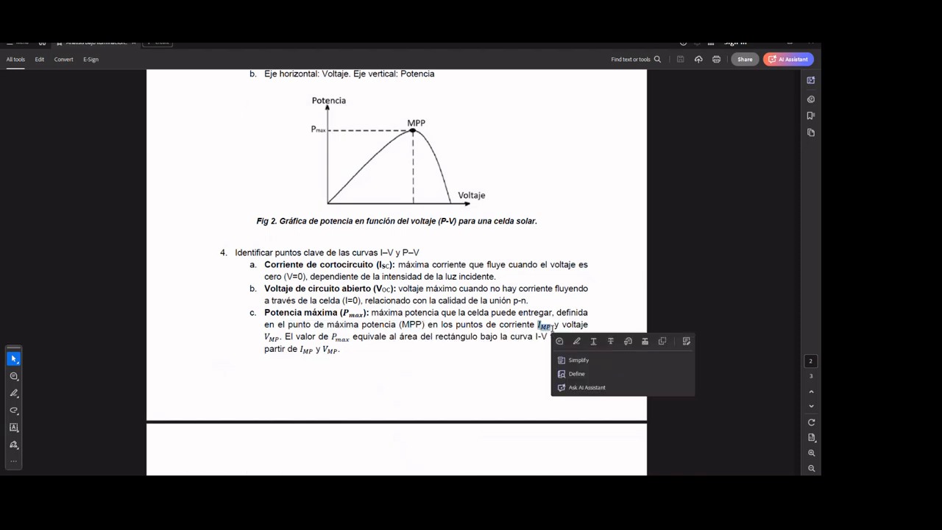
drag(265, 336, 273, 340)
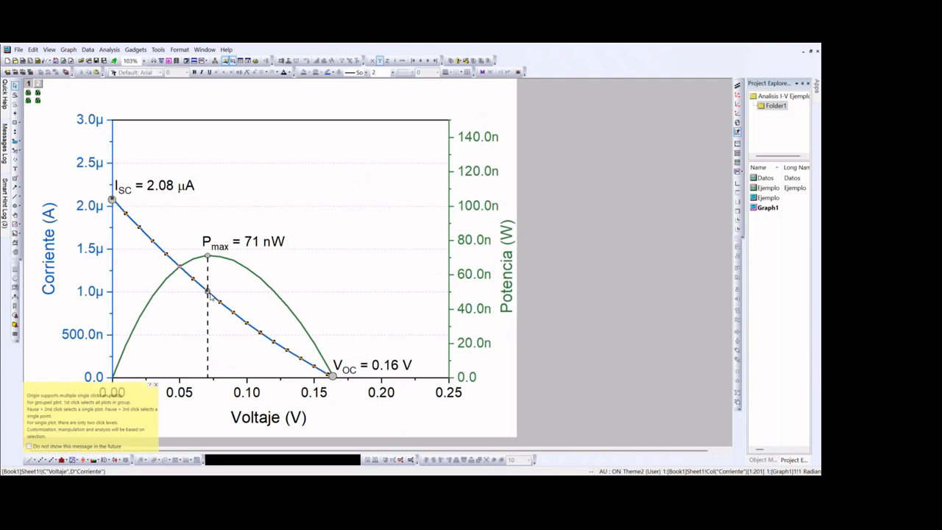
Back in Origin, add the text label "MPP" beside the marker on the Corriente curve and move it close to the marker
click(319, 279)
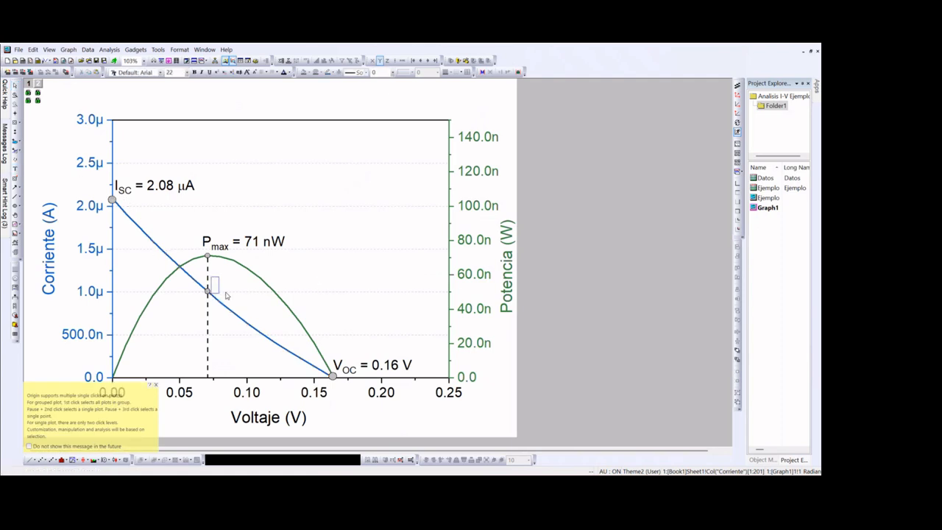
text(MPP)
click(239, 303)
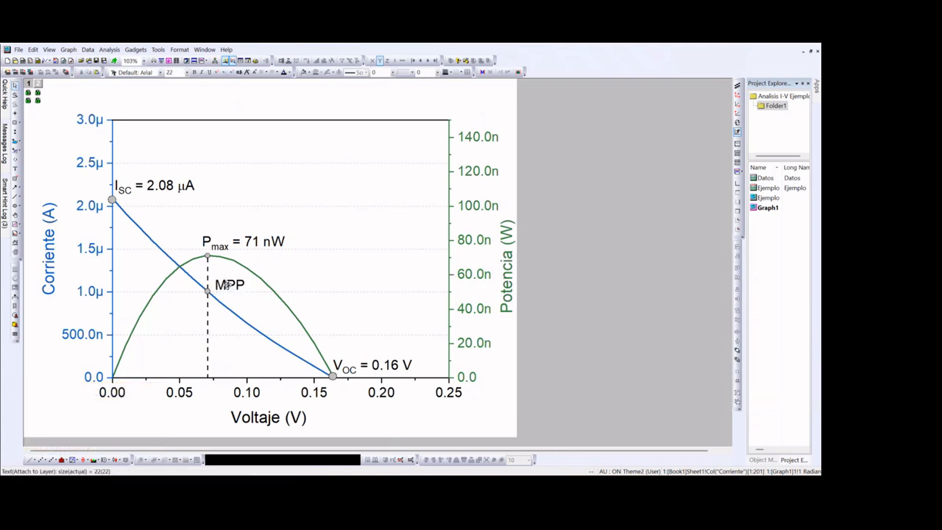
click(225, 284)
click(239, 329)
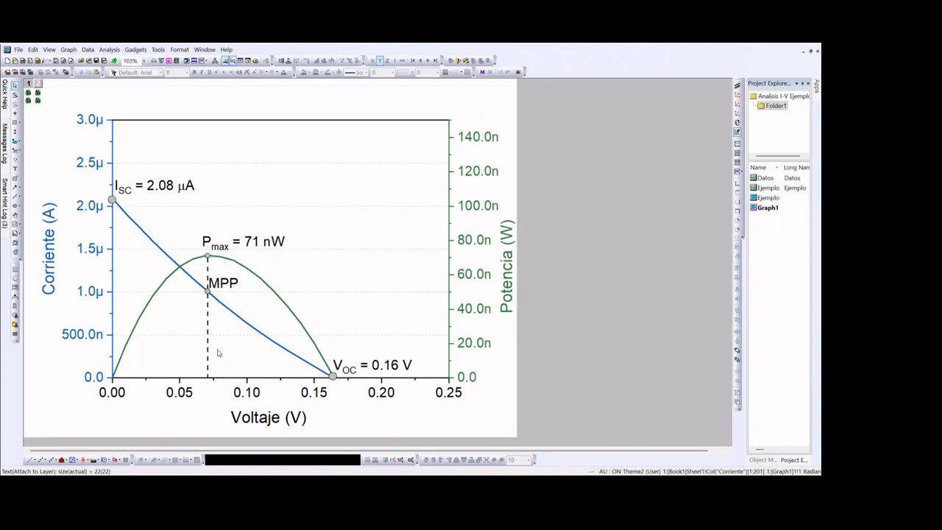
Draw a horizontal dashed line from the MPP marker to the Corriente axis and set its transparency to 0%
click(14, 197)
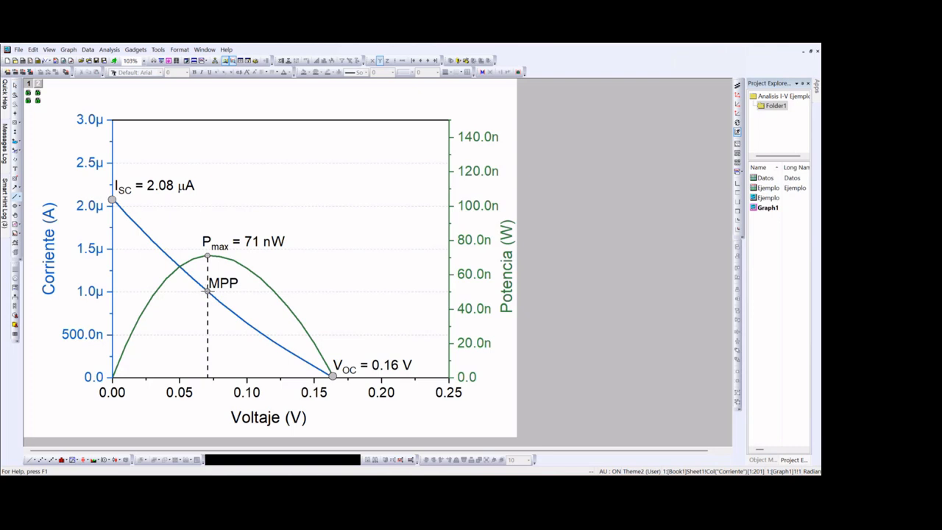
drag(206, 290, 109, 291)
double_click(127, 292)
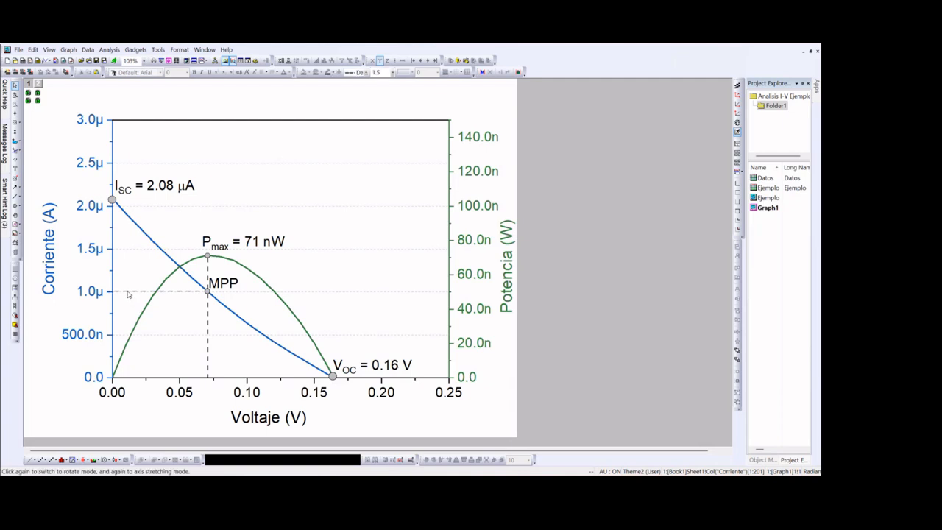
drag(440, 282, 404, 282)
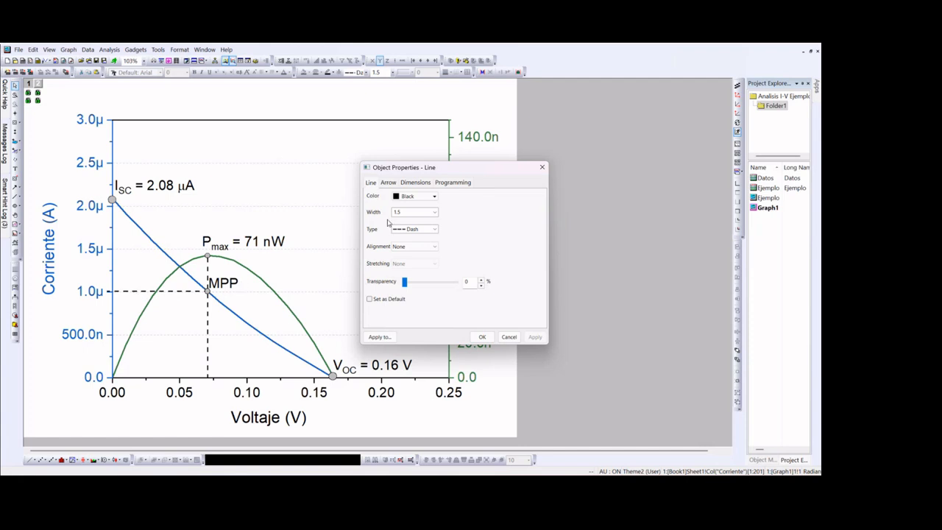
Set the horizontal line's end X coordinate to 0 so that it stops at the Corriente axis
click(411, 183)
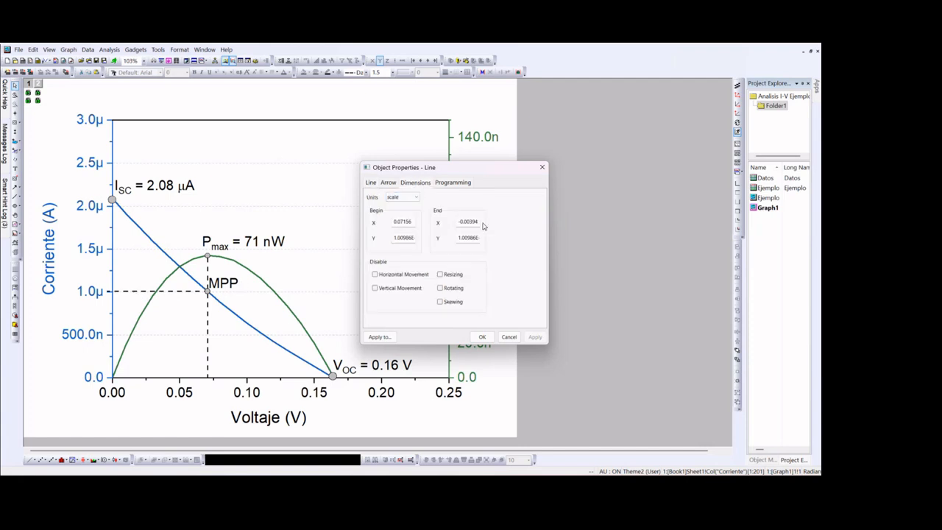
drag(483, 222, 438, 224)
text(0)
drag(393, 237, 415, 238)
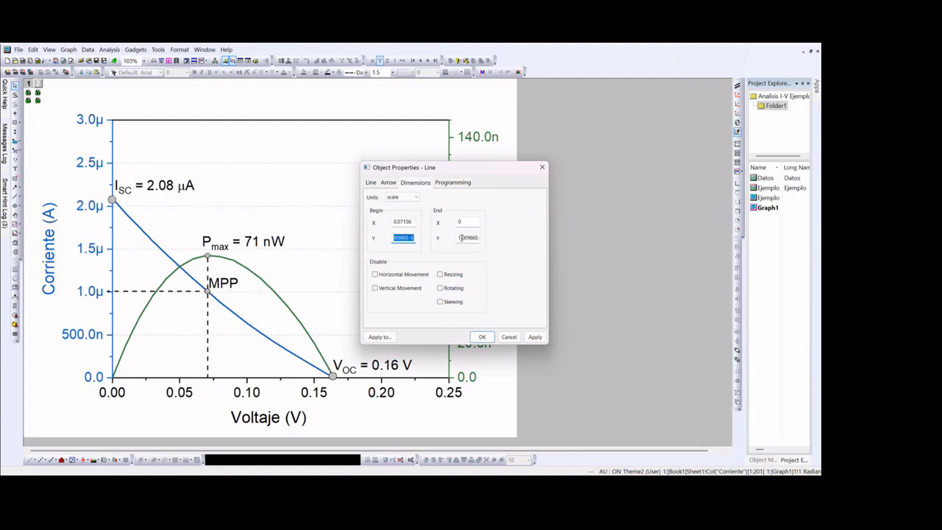
click(535, 337)
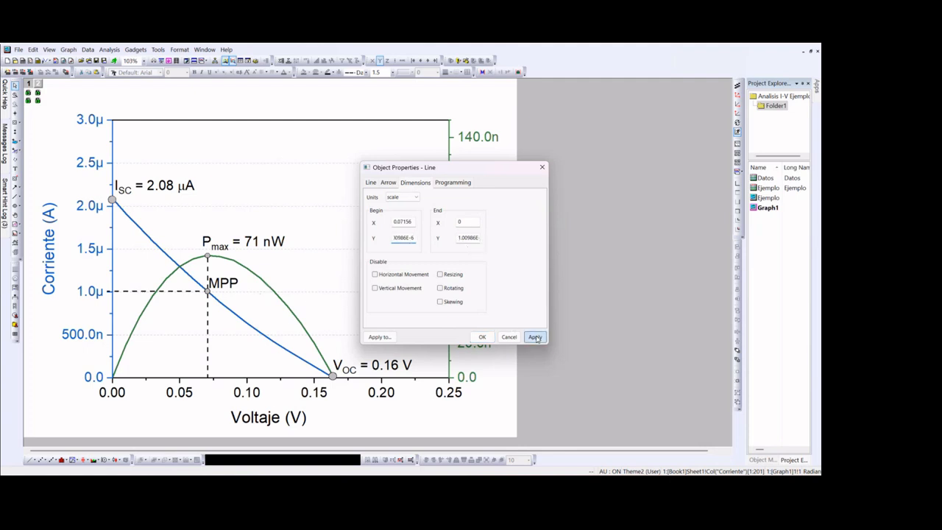
click(482, 337)
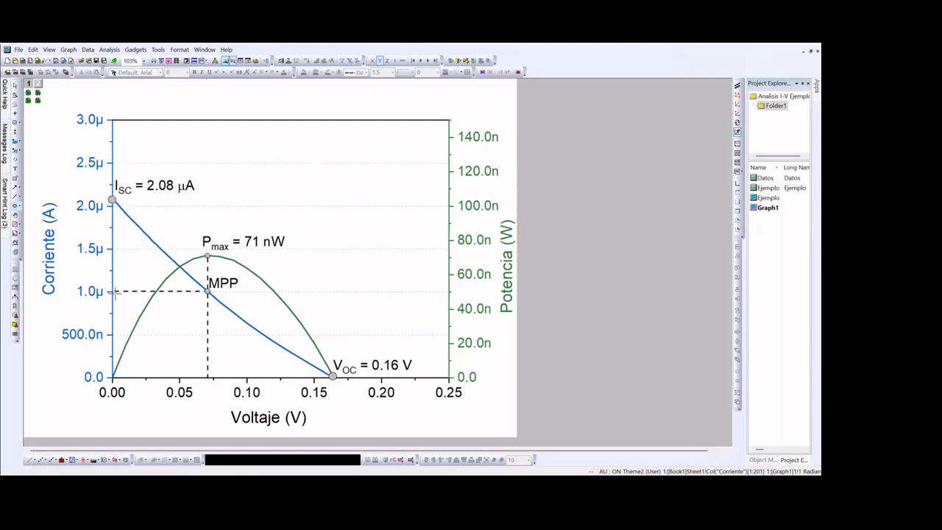
Place small circle markers where the dashed lines meet the Corriente axis and the Voltaje axis
click(113, 292)
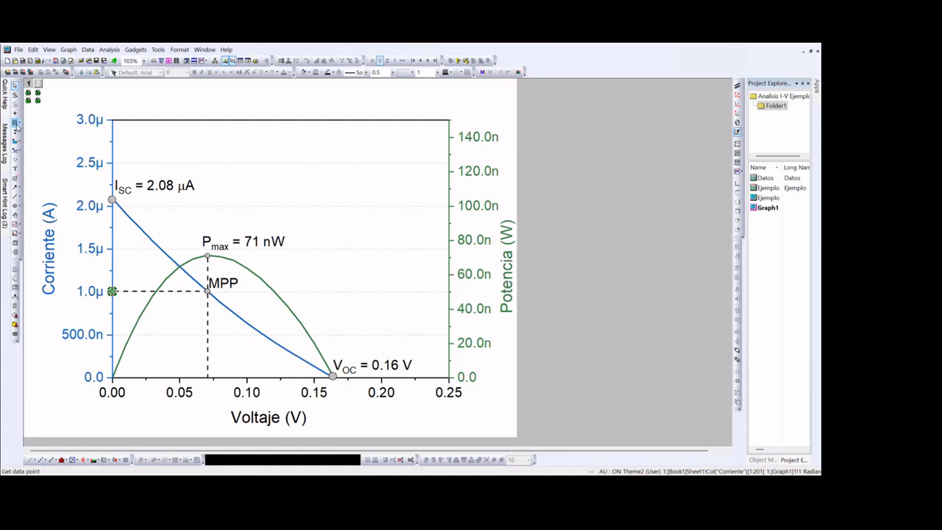
key(Escape)
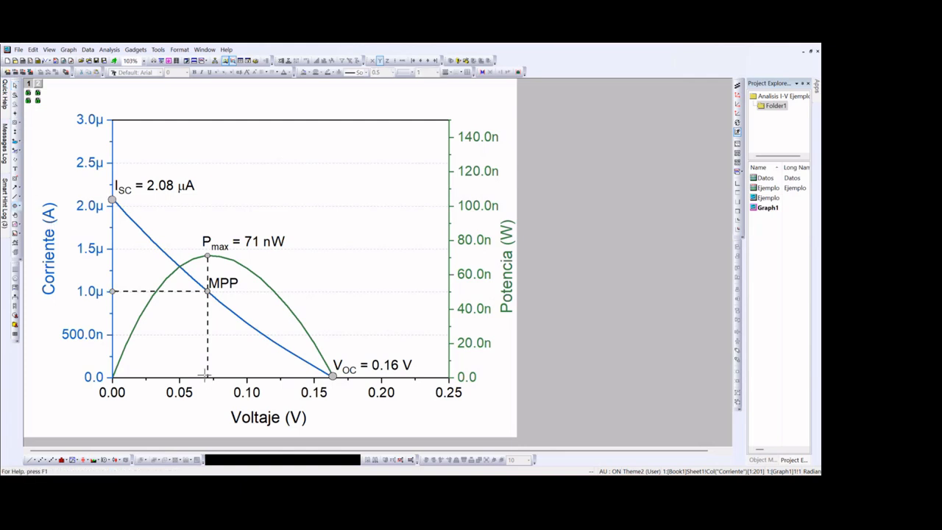
click(208, 376)
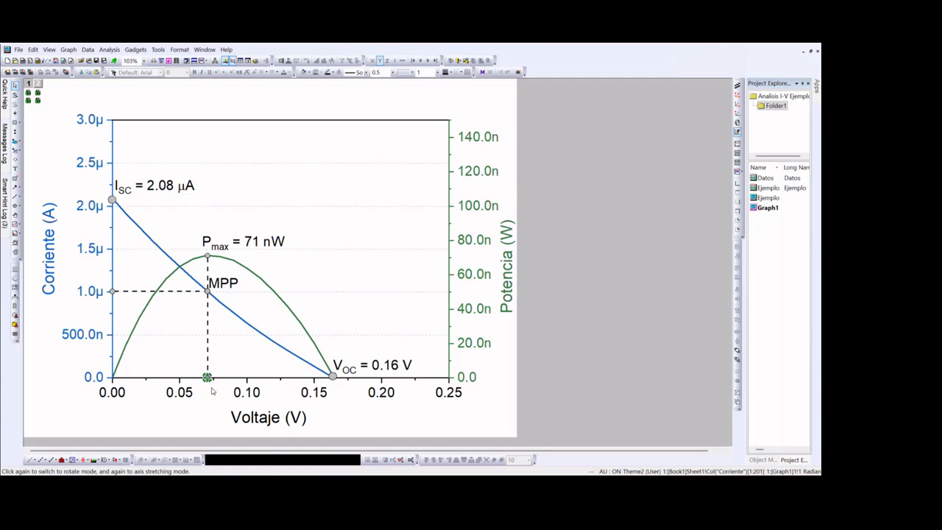
key(Escape)
Try to enlarge and realign the circle marker at the foot of the vertical dashed line, and remove it
click(208, 378)
right_click(208, 377)
click(252, 315)
click(207, 408)
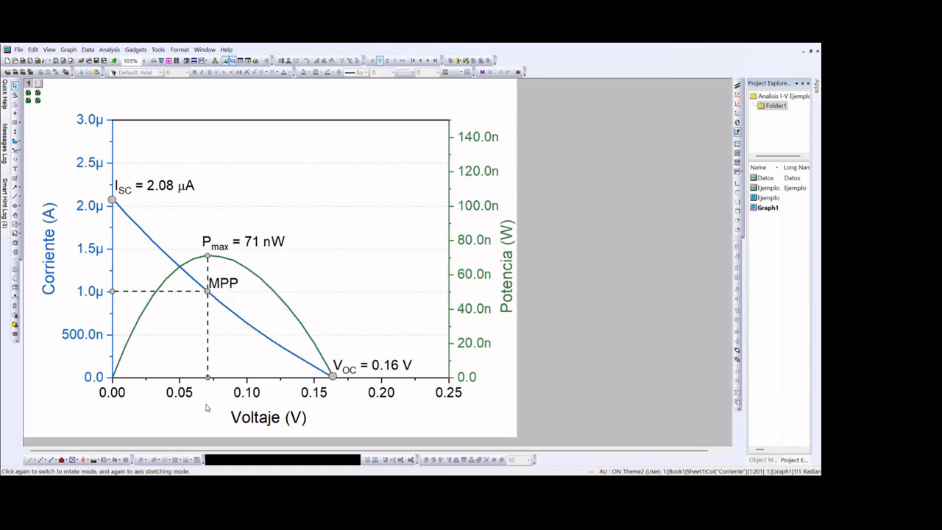
click(209, 378)
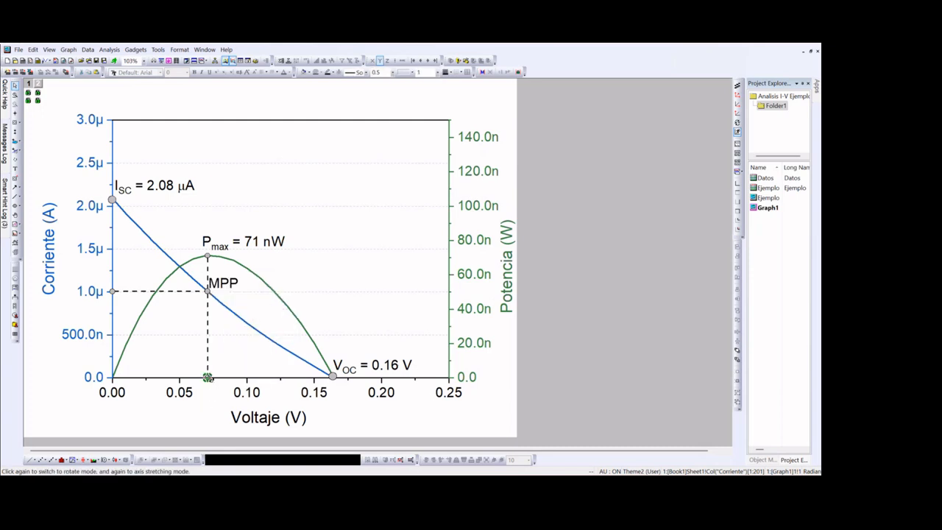
click(209, 378)
click(209, 378)
click(209, 386)
click(210, 384)
click(214, 389)
mouse_move(214, 390)
mouse_down()
mouse_move(208, 351)
mouse_move(207, 379)
mouse_up()
click(207, 378)
click(208, 378)
right_click(209, 379)
click(253, 317)
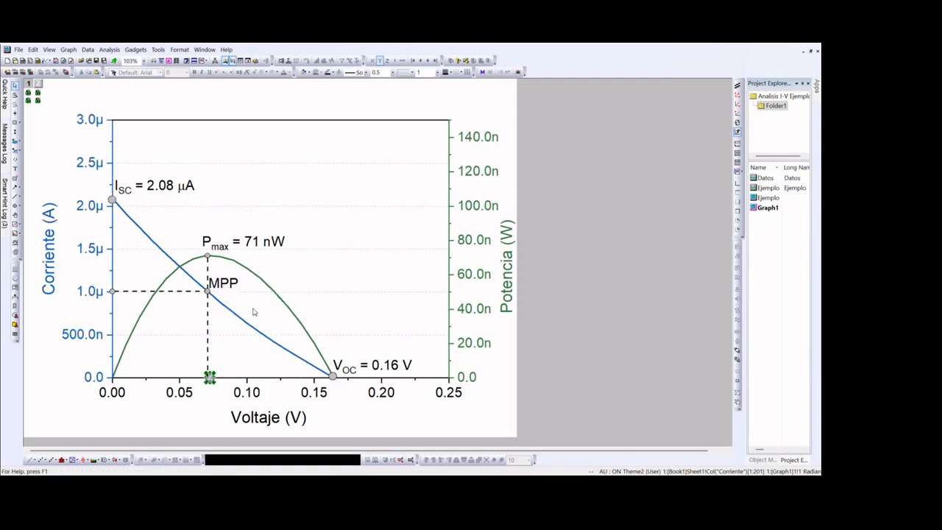
click(213, 380)
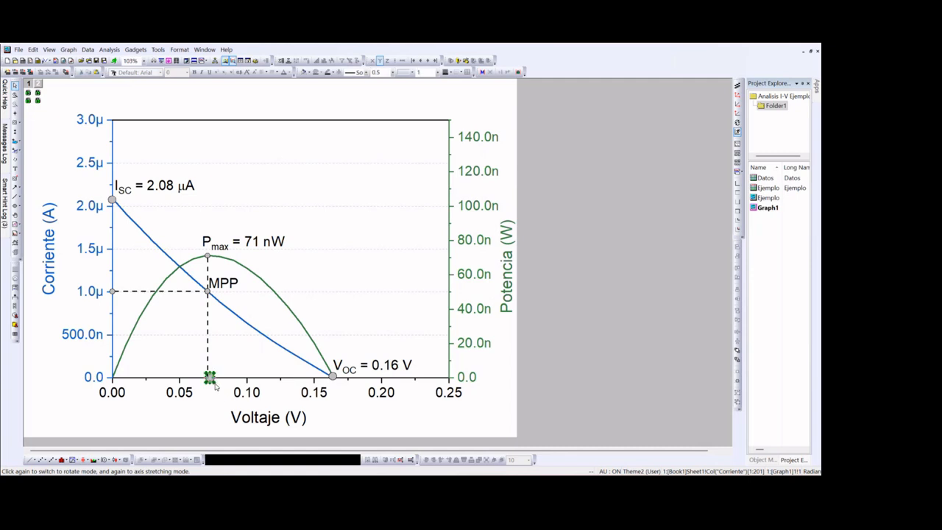
drag(213, 381, 210, 379)
drag(209, 377, 211, 380)
click(57, 184)
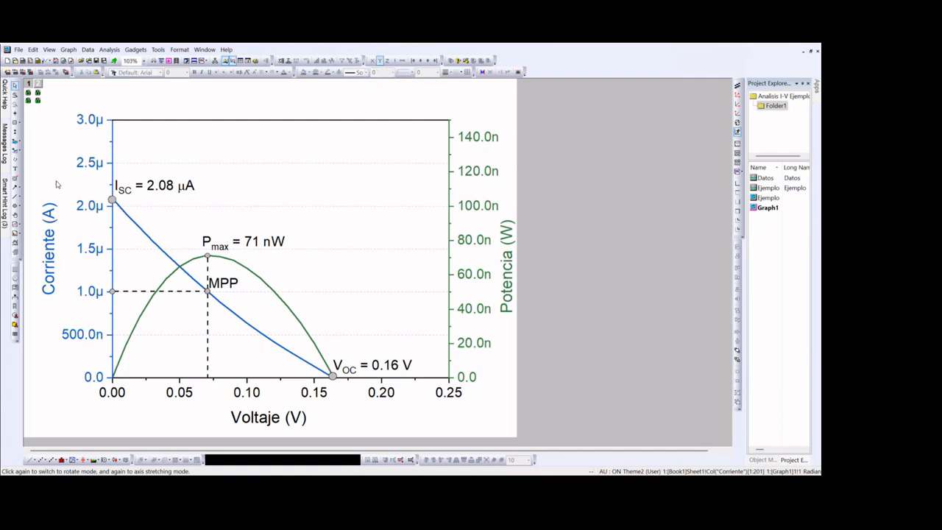
Place a small circle marker where the vertical dashed line meets the Voltaje axis and keep its 0.5 black solid border
click(208, 380)
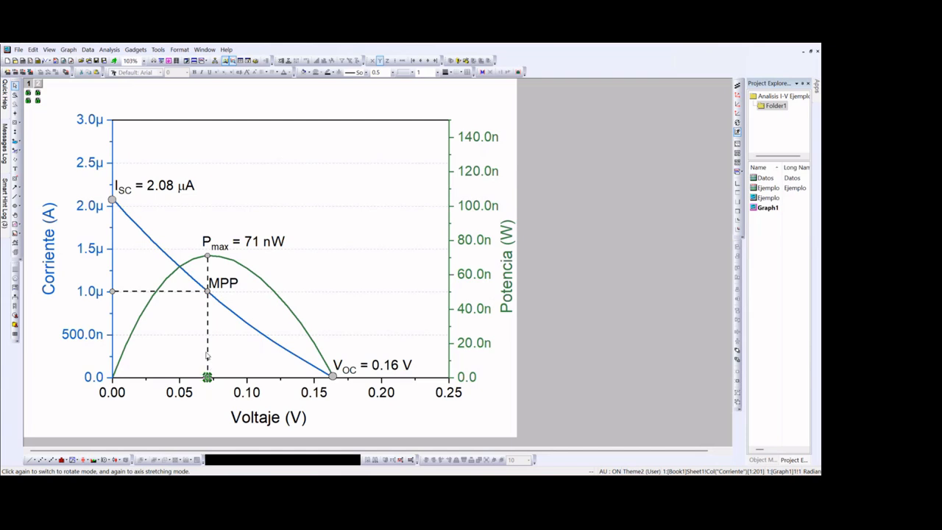
right_click(207, 353)
click(245, 397)
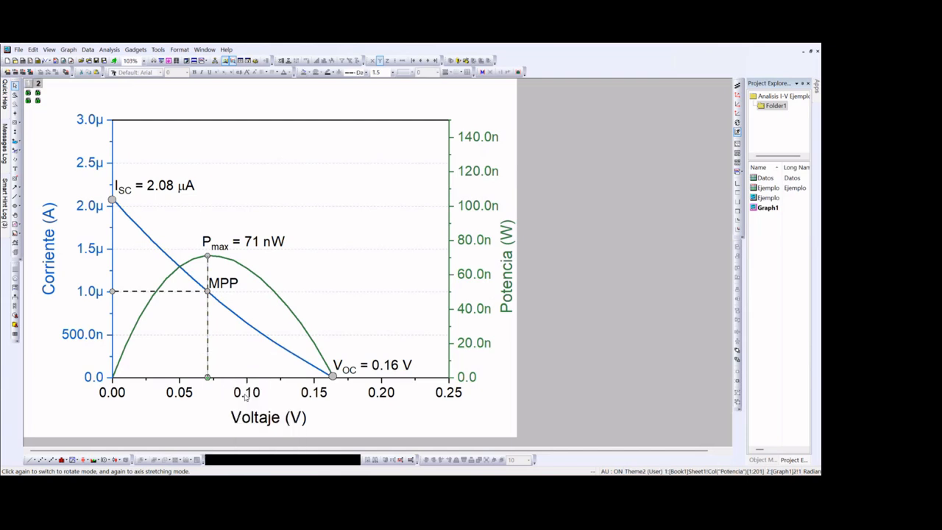
double_click(208, 377)
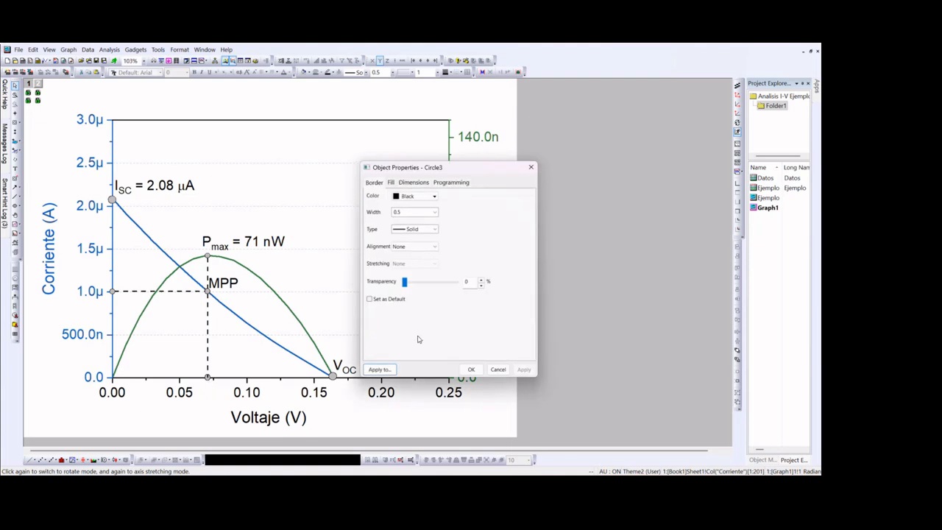
click(471, 369)
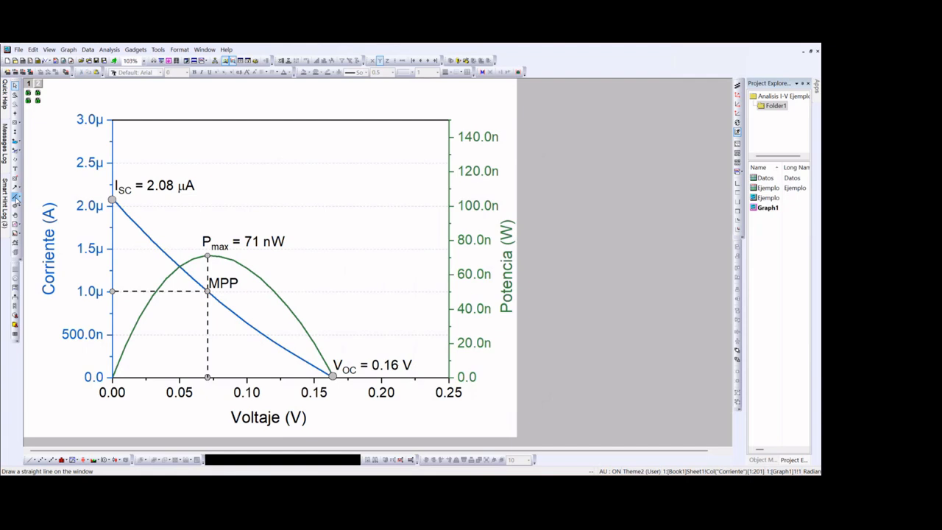
Add an IMP text label with MP as subscript just above the horizontal dashed line at the Corriente axis
click(16, 169)
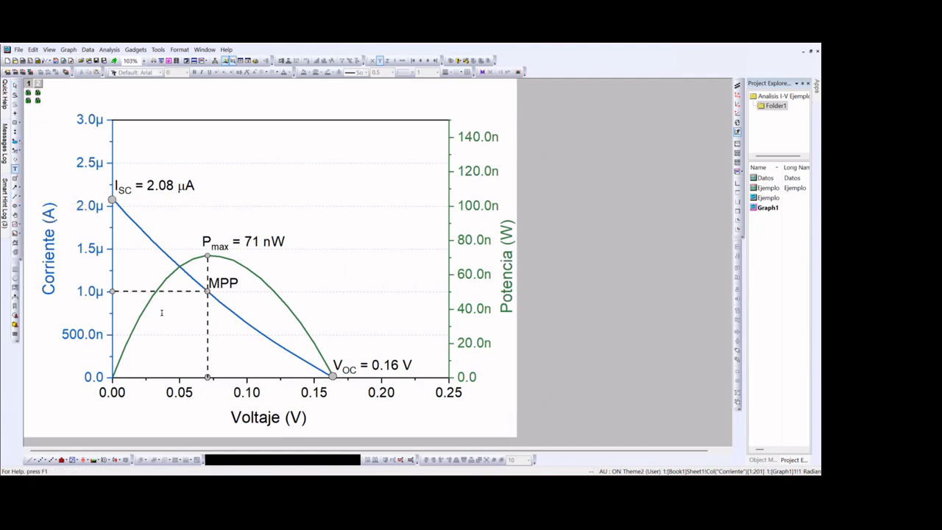
click(118, 279)
text(IMP)
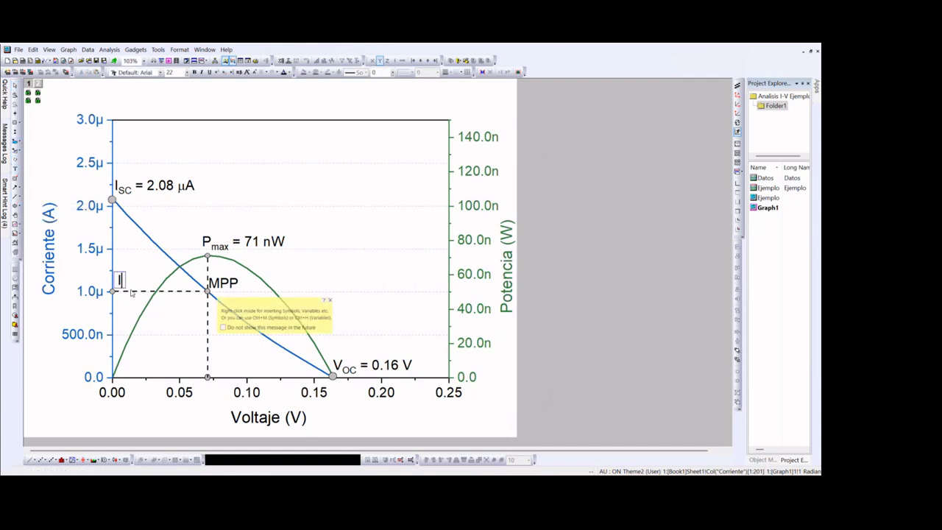
key(shift+Left)
key(shift+Left)
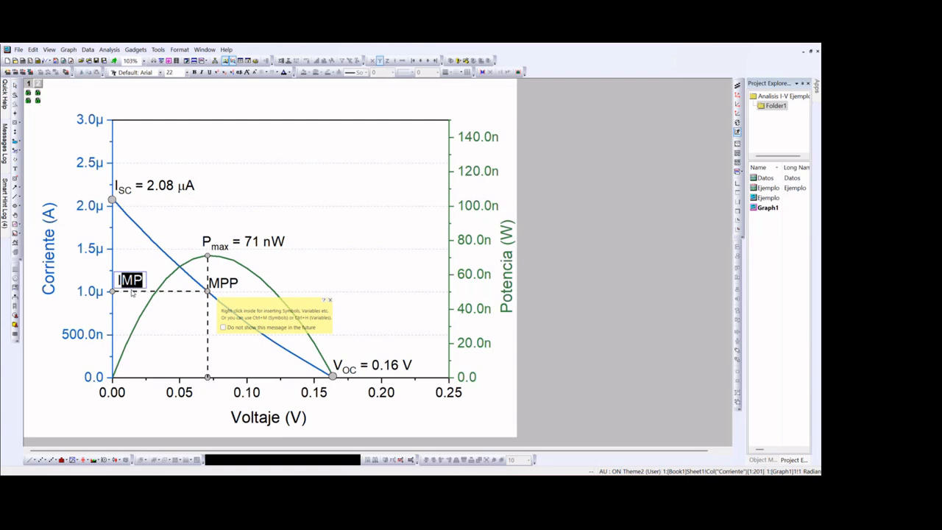
click(224, 73)
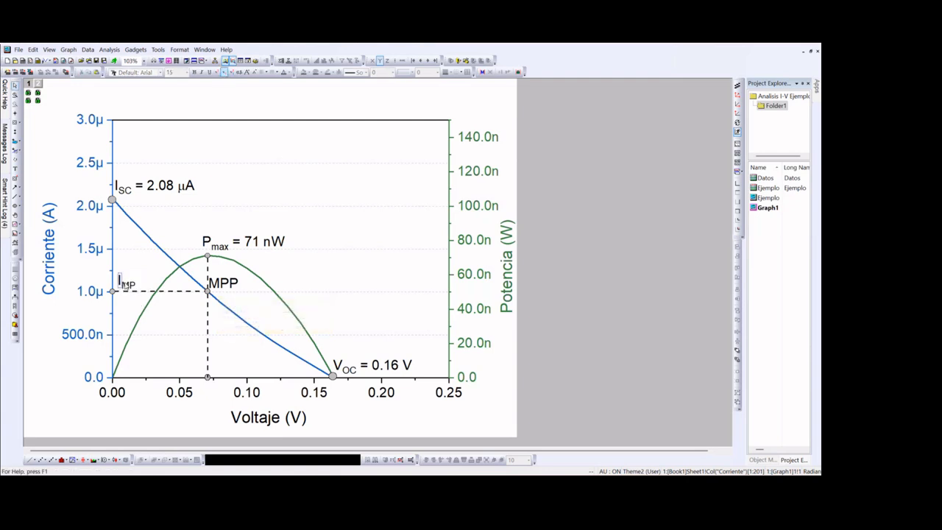
click(132, 293)
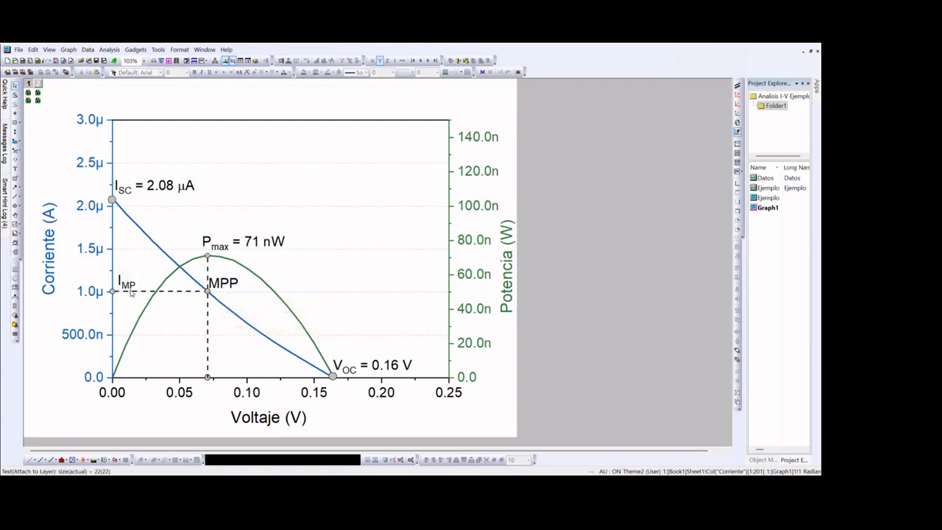
click(143, 313)
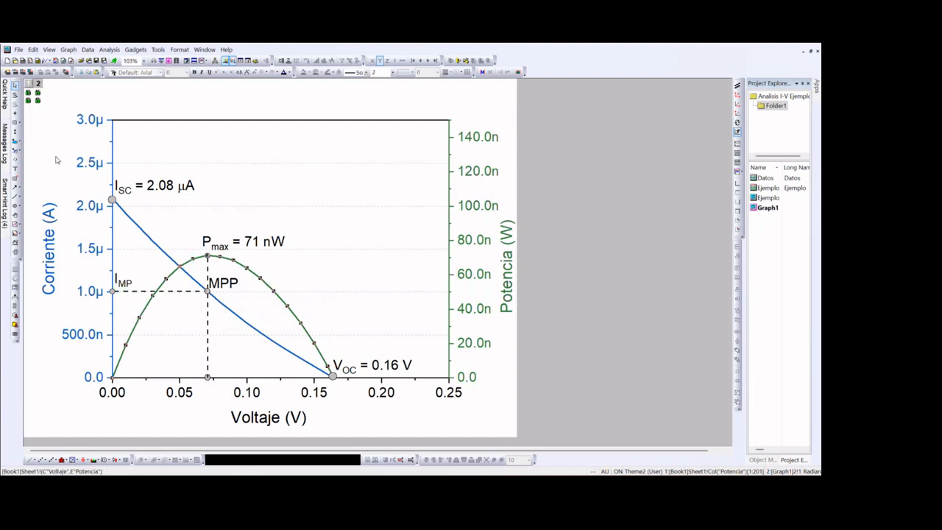
Add a VMP text label with MP as subscript beside the foot of the vertical dashed line
click(14, 169)
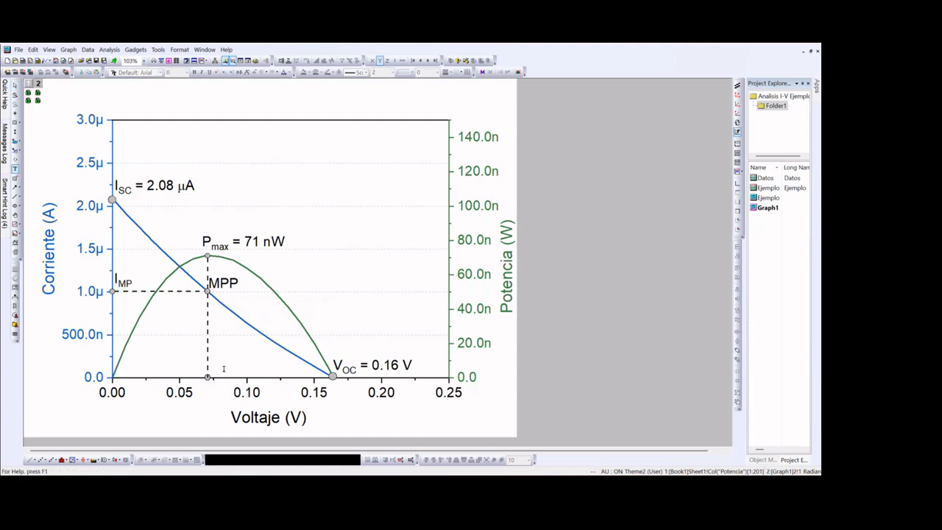
click(212, 365)
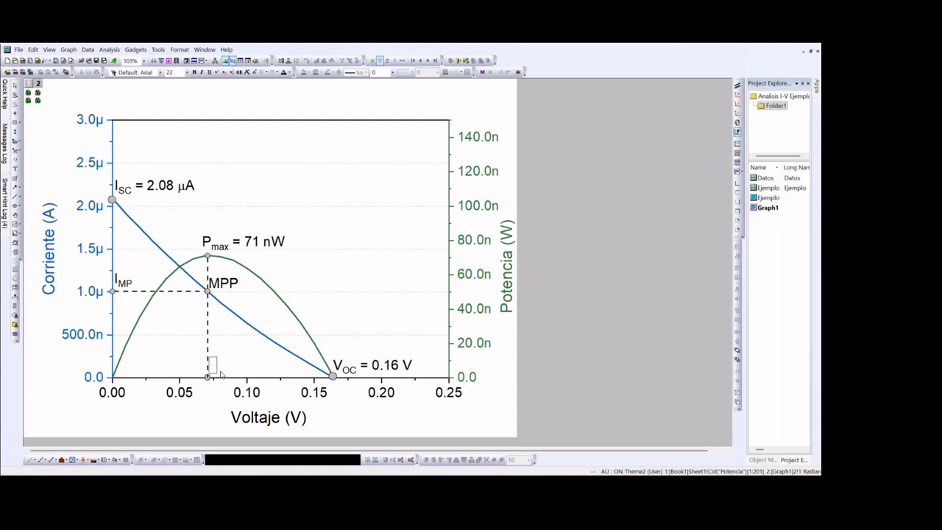
text(VMP)
key(shift+Left)
key(shift+Left)
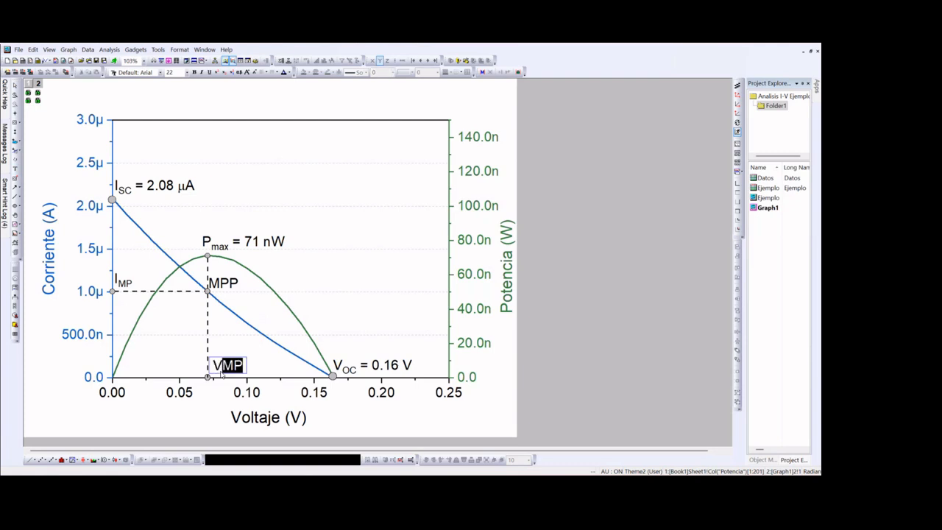
click(217, 76)
click(262, 353)
click(223, 370)
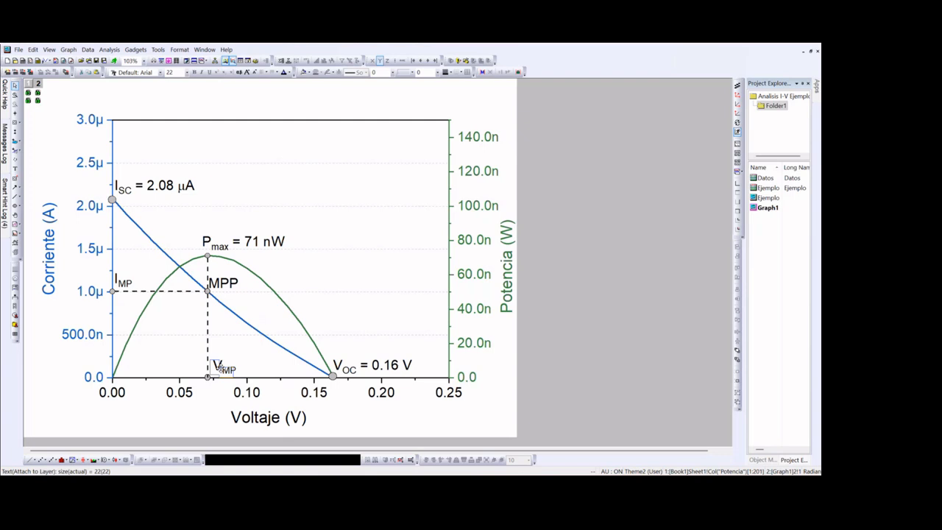
click(216, 402)
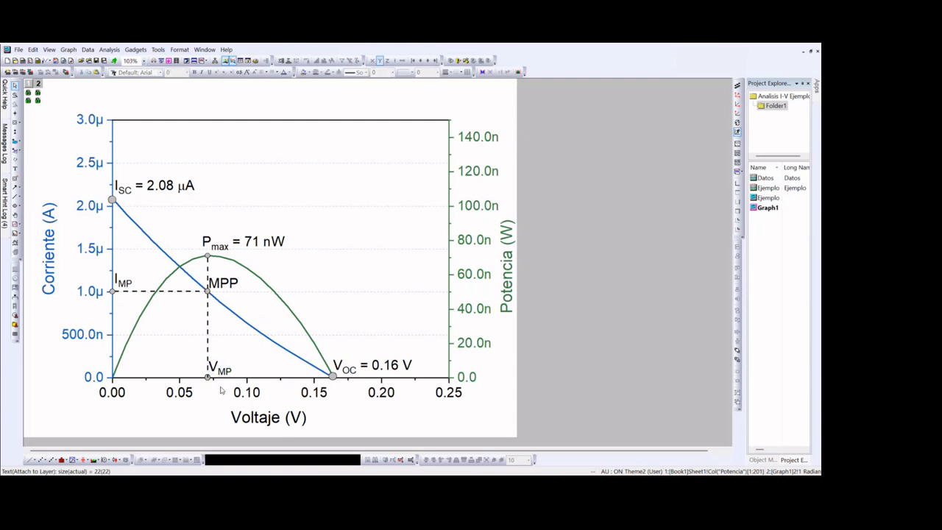
click(221, 369)
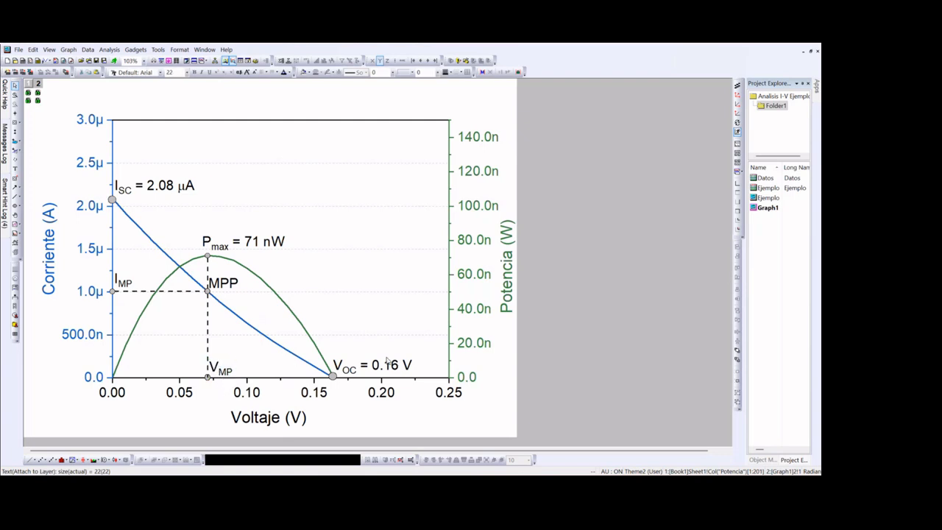
Consult the finished example graph, return to Graph1 and read the IMP marker's coordinates on the Corriente layer
double_click(767, 197)
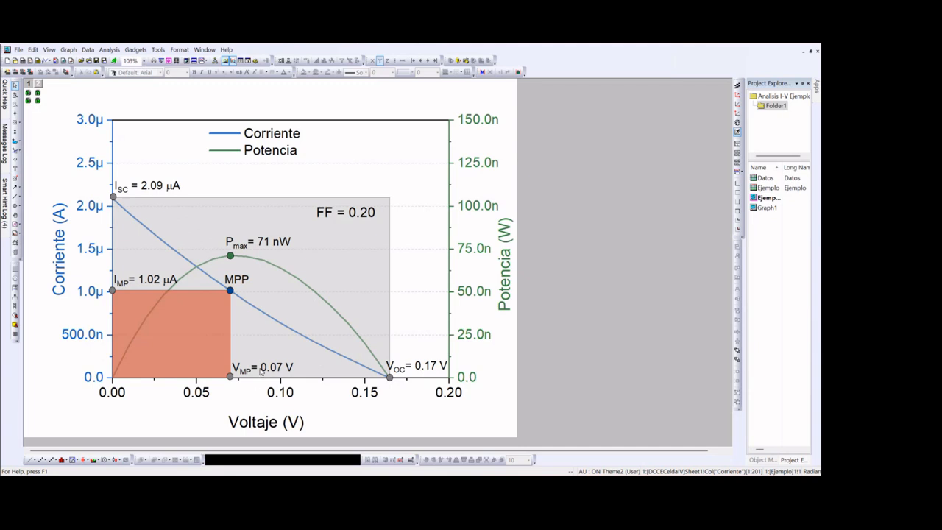
double_click(767, 208)
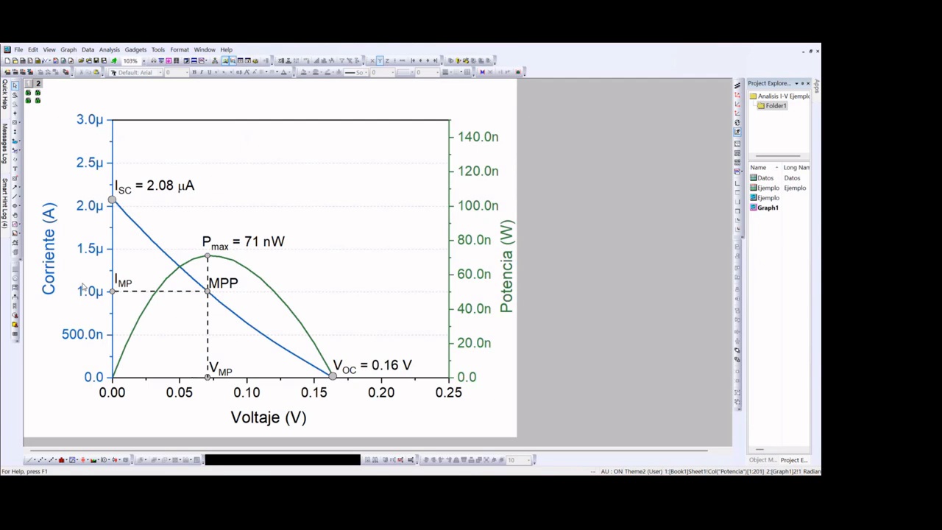
click(14, 113)
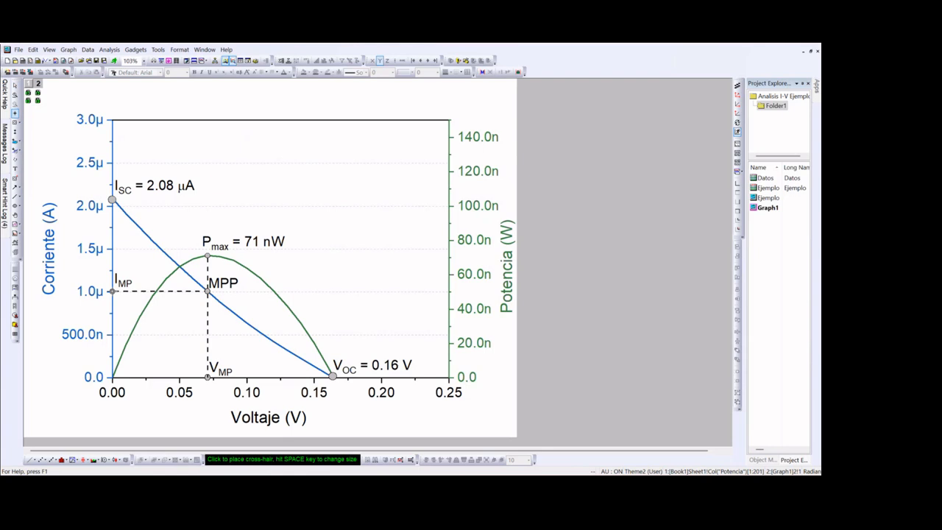
click(112, 290)
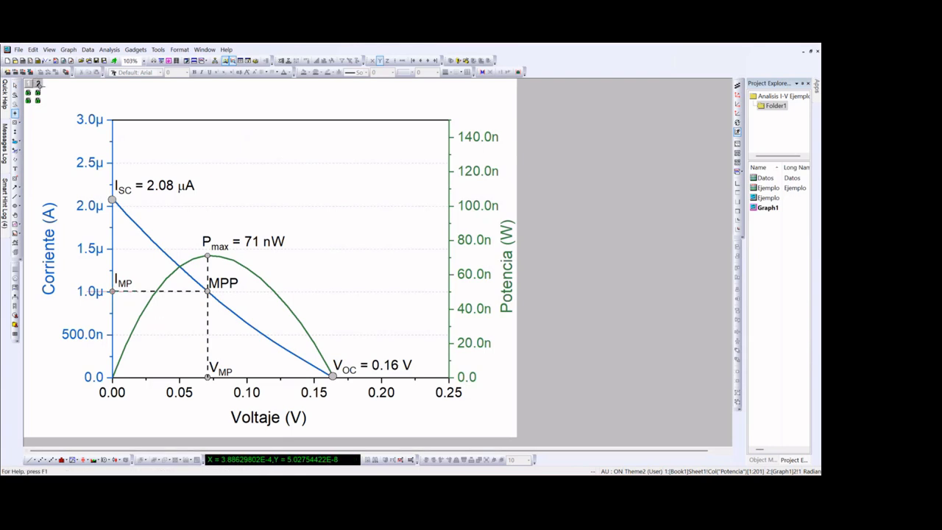
click(14, 85)
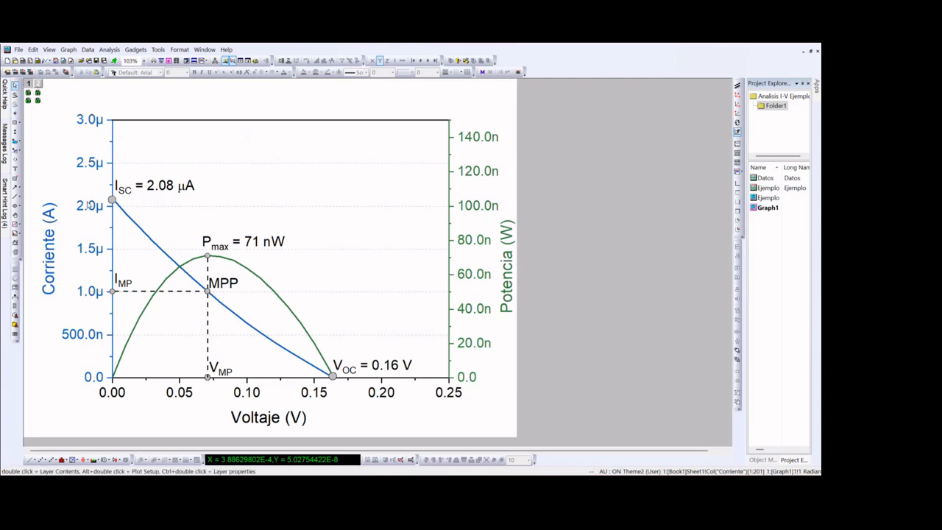
click(15, 113)
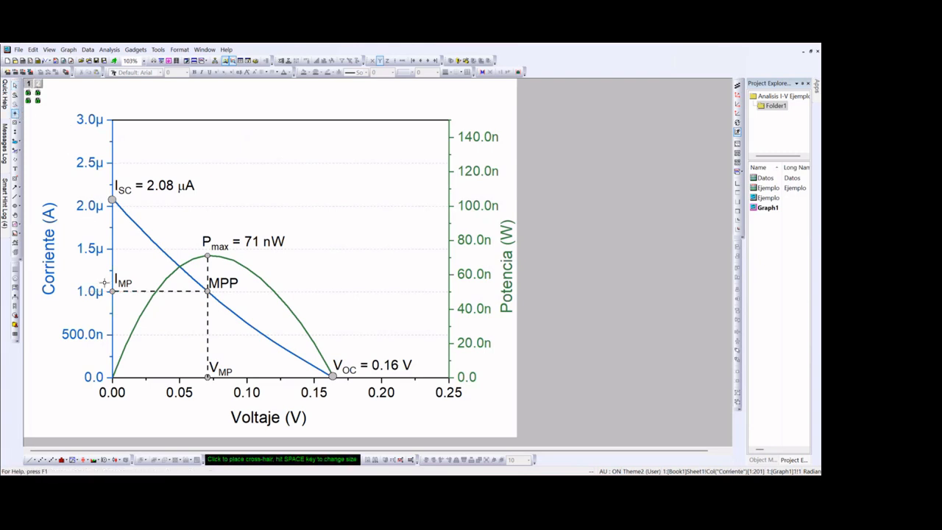
click(112, 290)
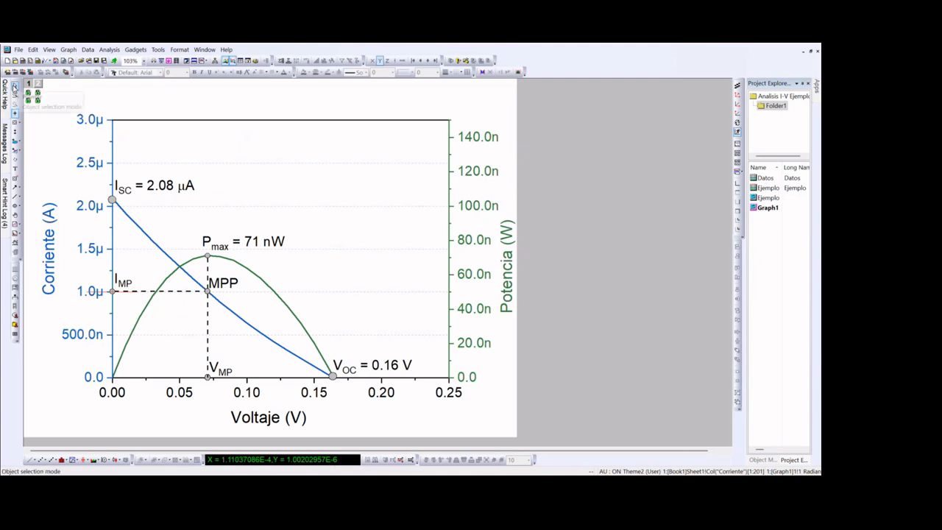
Extend the IMP label with "= 1.0 µA", using a Greek mu and normal text instead of subscript for the added part
click(133, 284)
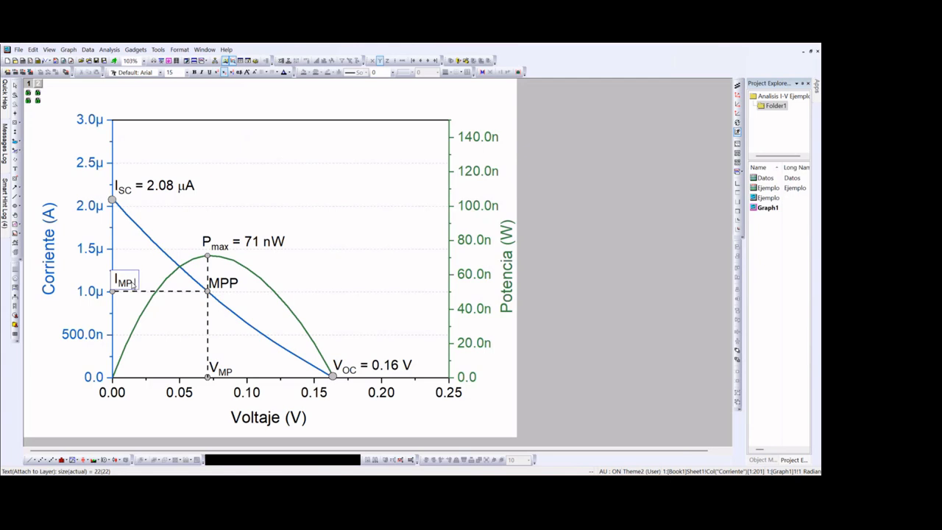
text(= 1.0)
click(240, 75)
text(m)
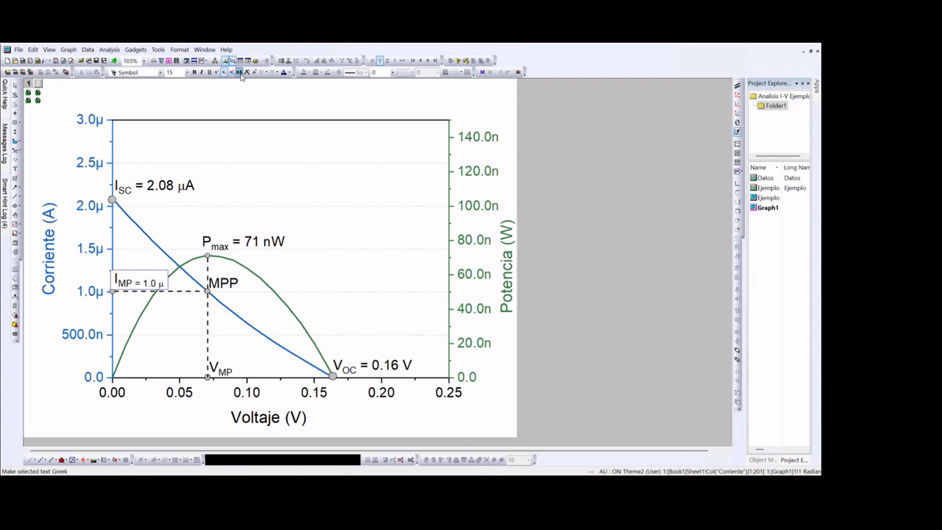
click(240, 74)
text(A)
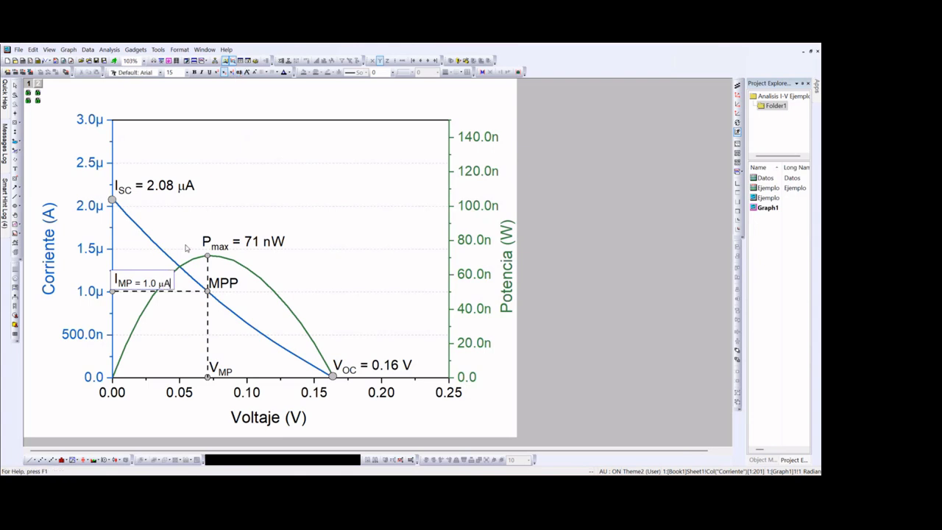
drag(171, 284, 132, 286)
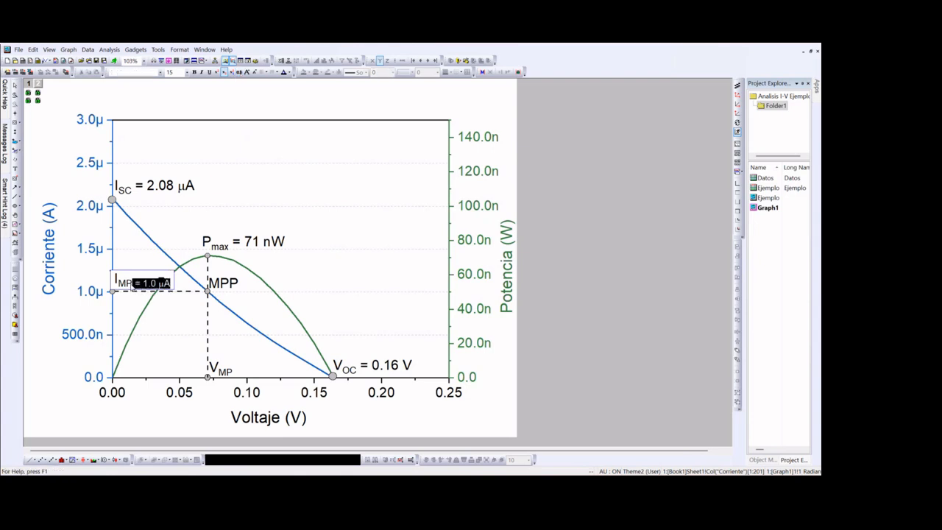
click(223, 72)
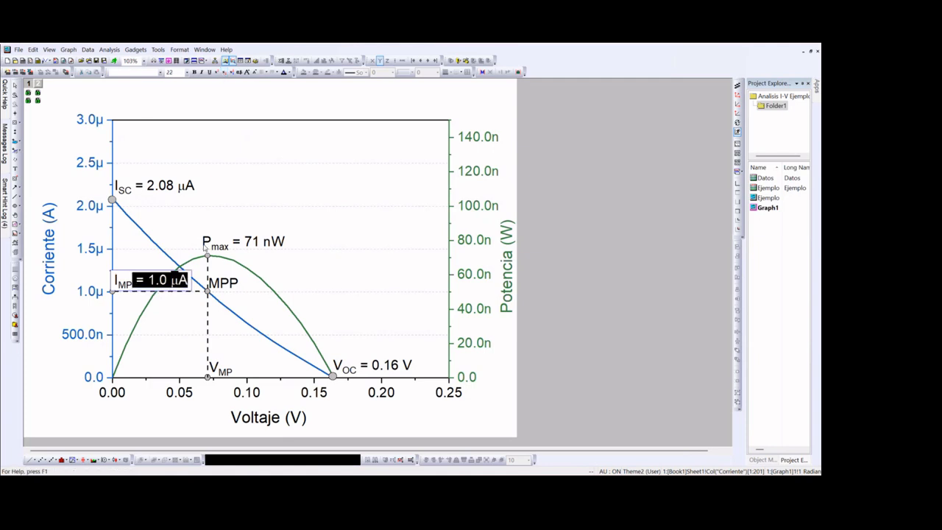
click(250, 295)
Set the IMP label's font size to 15 and move it closer to the horizontal dashed line
click(155, 282)
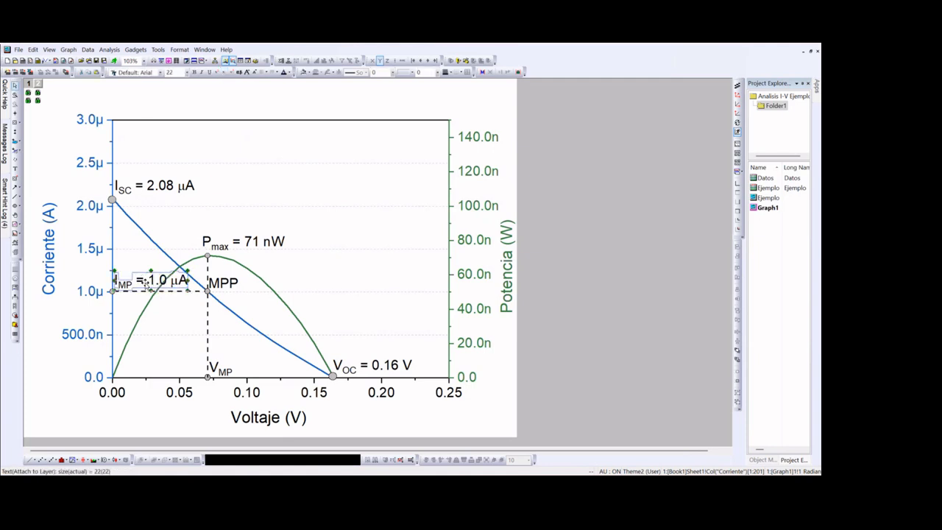
click(176, 72)
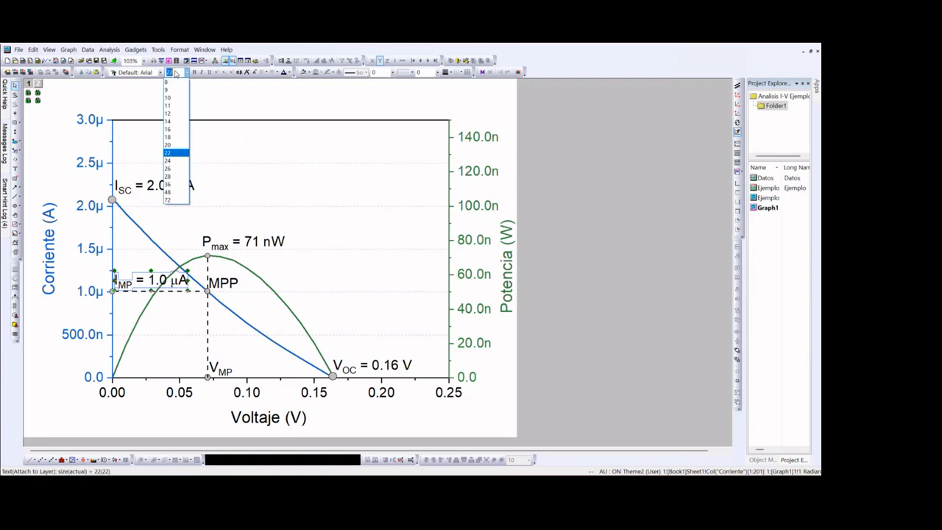
click(169, 97)
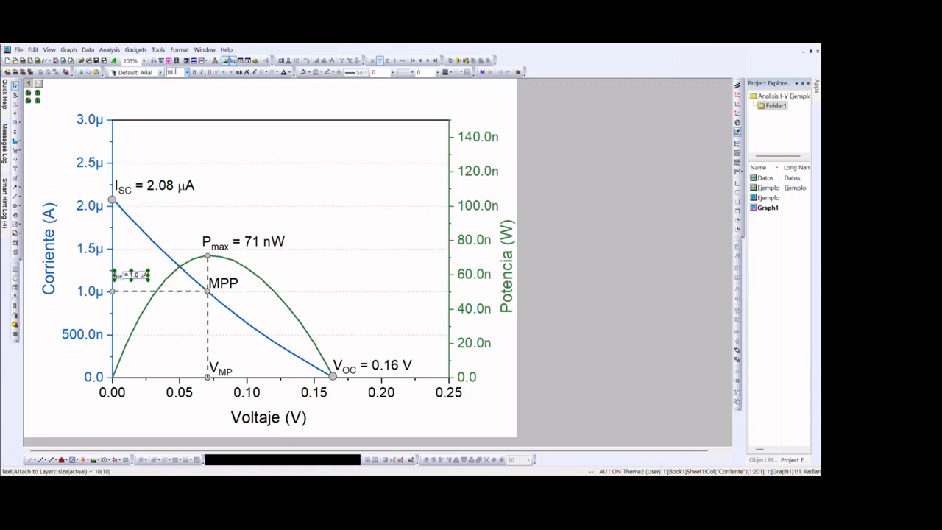
click(175, 72)
text(15)
key(Return)
drag(140, 276, 140, 280)
Set the font size of the ISC, Pmax, MPP, VMP, VOC and IMP labels together to 17
click(159, 185)
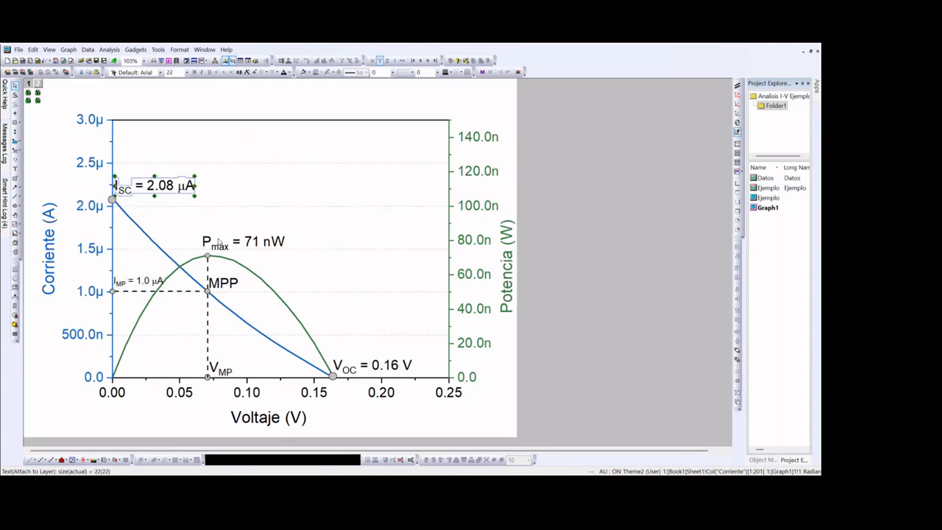
shift+click(240, 245)
shift+click(226, 284)
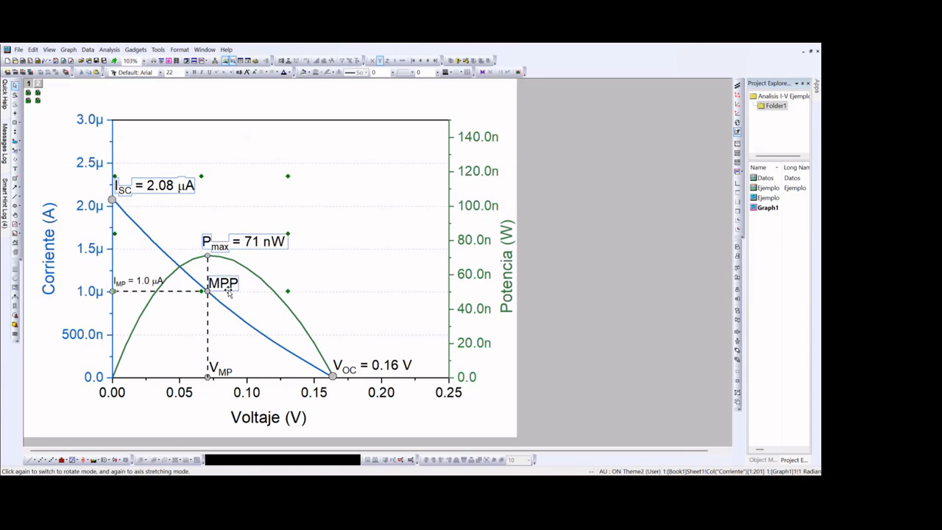
shift+click(219, 368)
shift+click(400, 370)
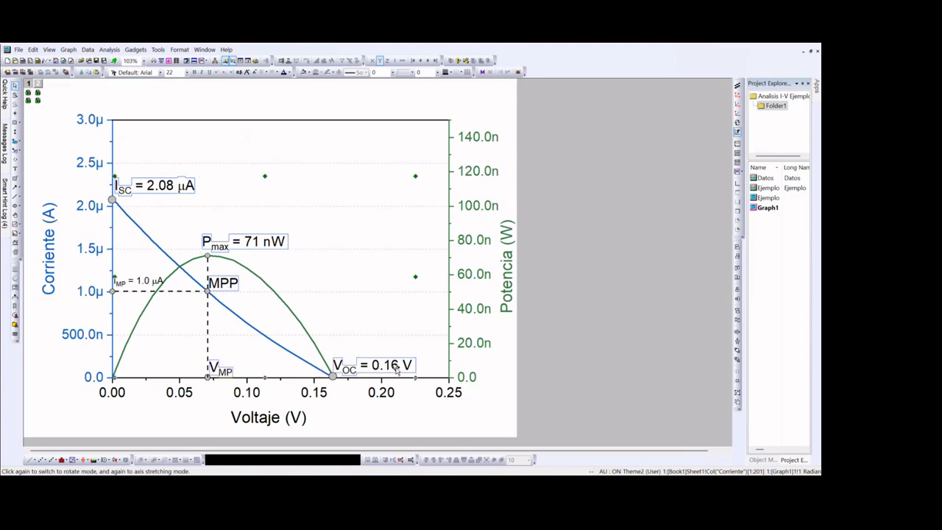
shift+click(152, 280)
key(Return)
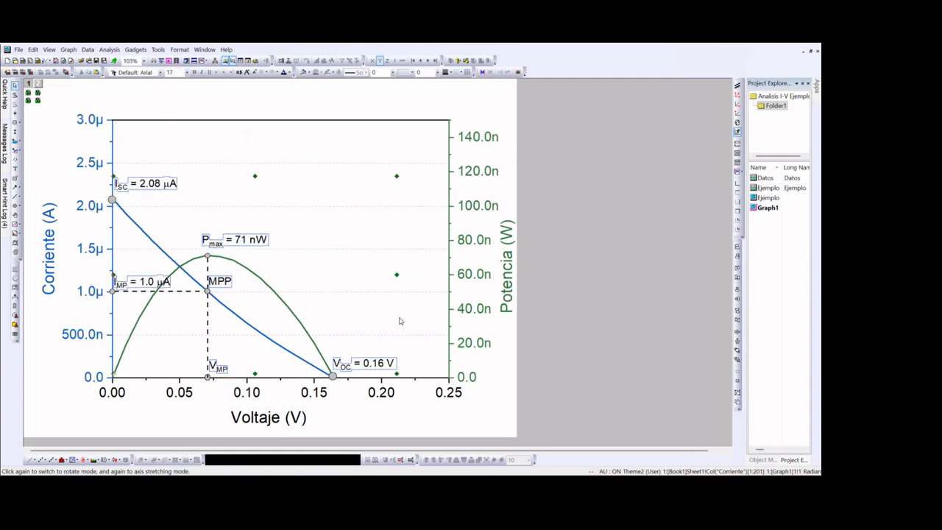
Move the VMP label slightly closer to the voltage axis and read the coordinates of the VMP marker
click(415, 322)
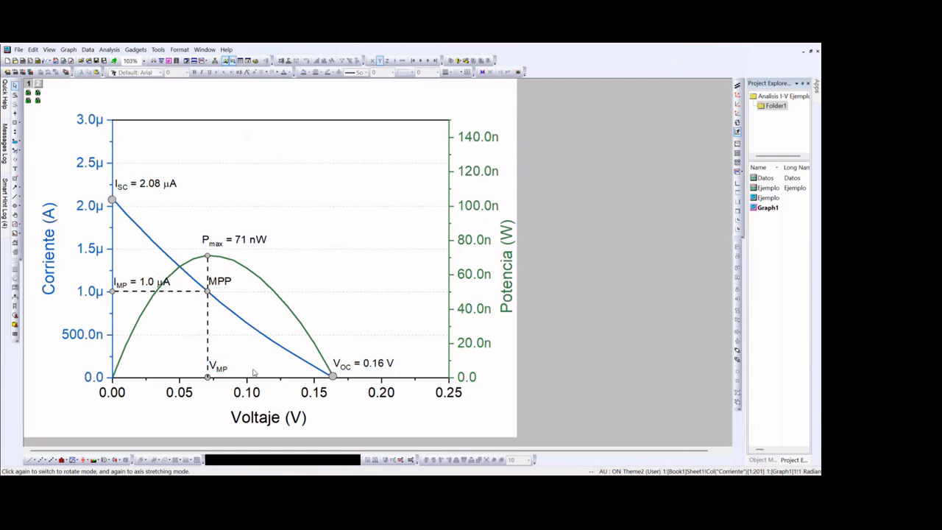
click(225, 372)
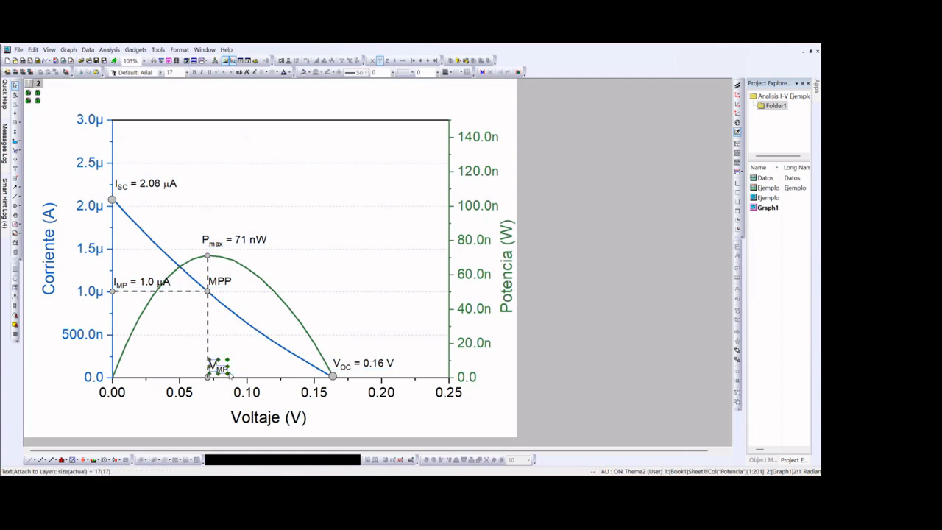
click(213, 368)
click(15, 112)
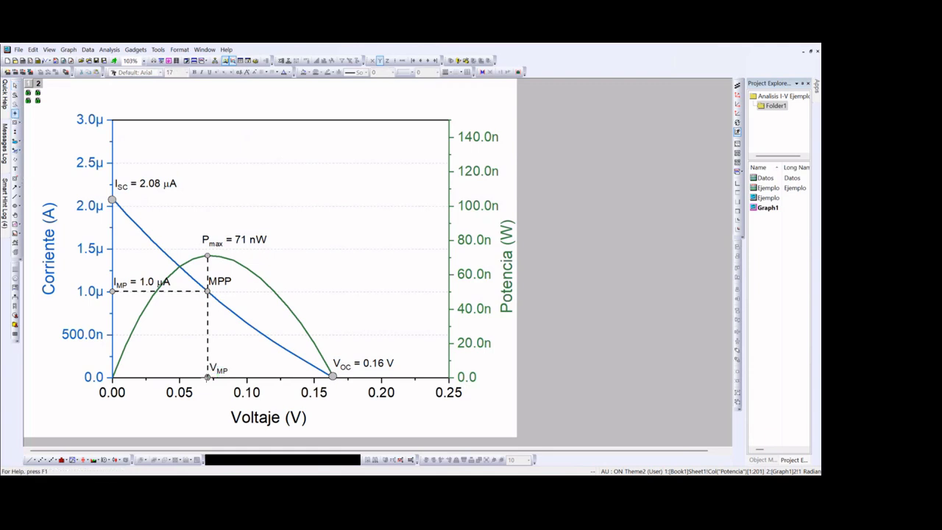
click(207, 377)
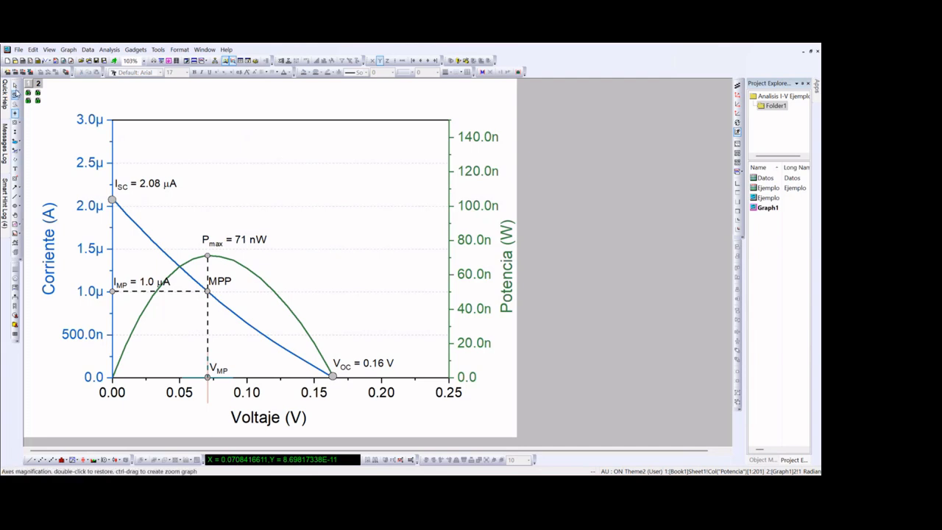
key(Escape)
Extend the VMP label with "= 0.07 V", using normal text instead of subscript for the added part
click(231, 372)
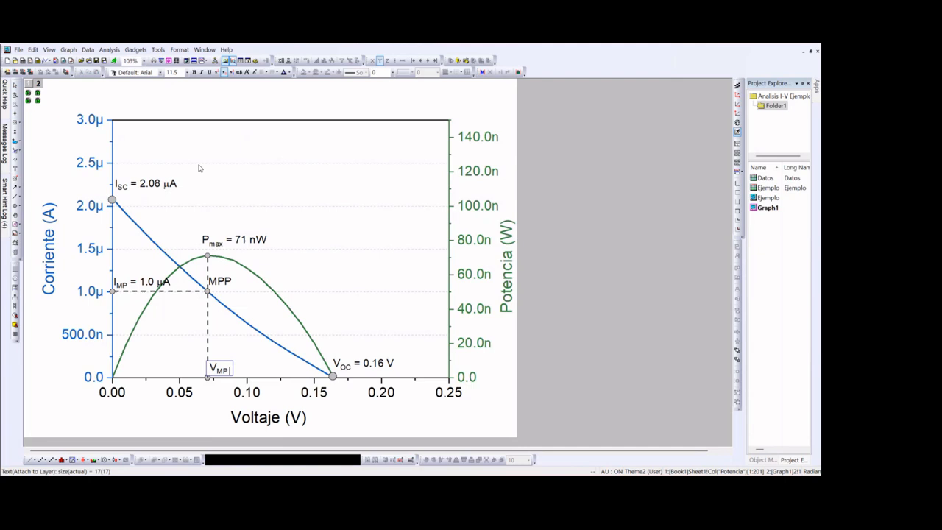
click(223, 81)
text(=)
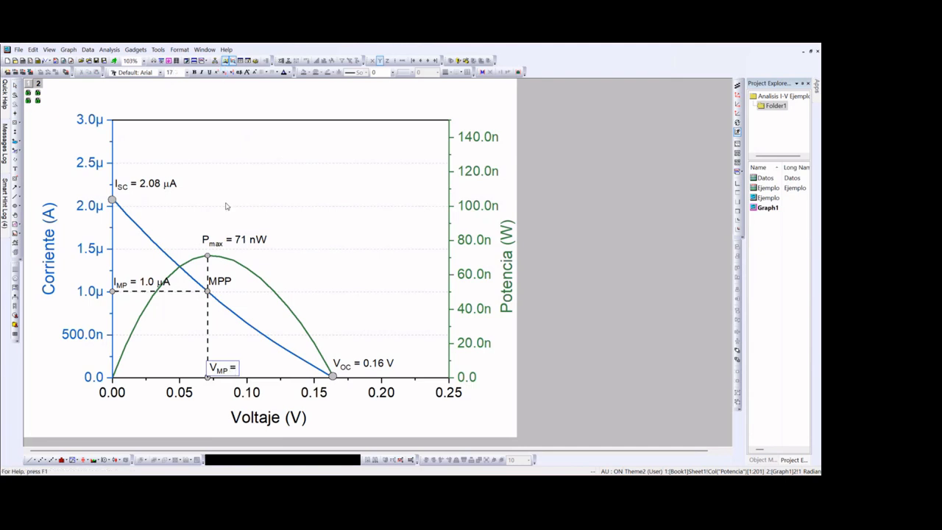
text( 0.07 V)
click(233, 403)
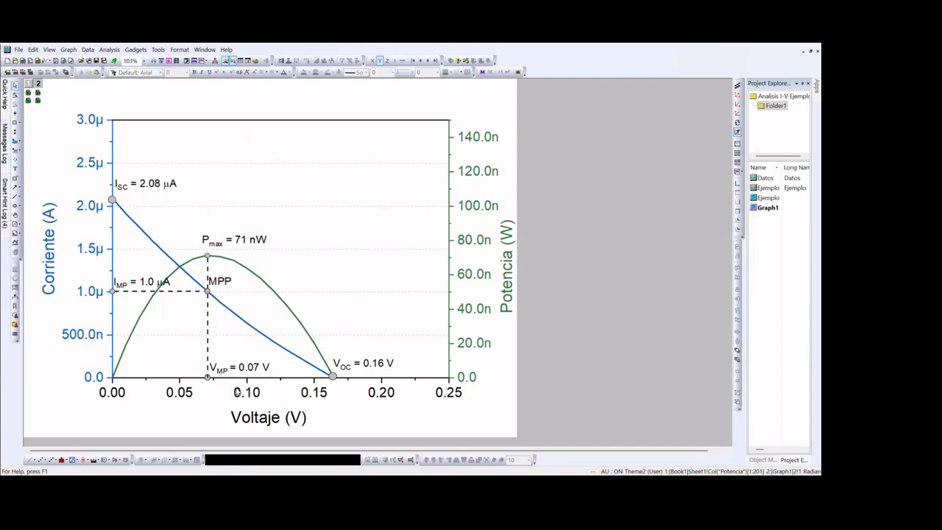
click(235, 368)
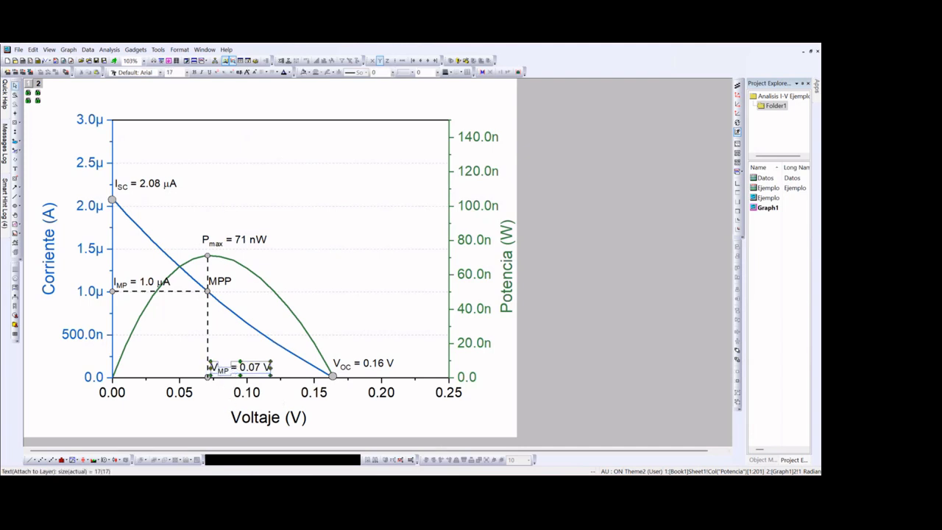
Switch to the PDF guide in Acrobat and review the definitions of ISC, VOC and Pmax in section 4
key(alt+Tab)
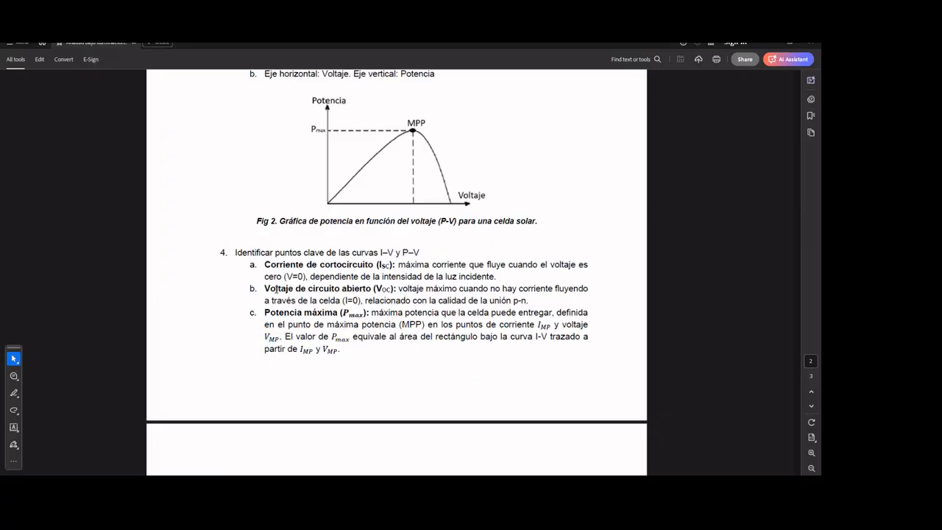
drag(266, 264, 396, 336)
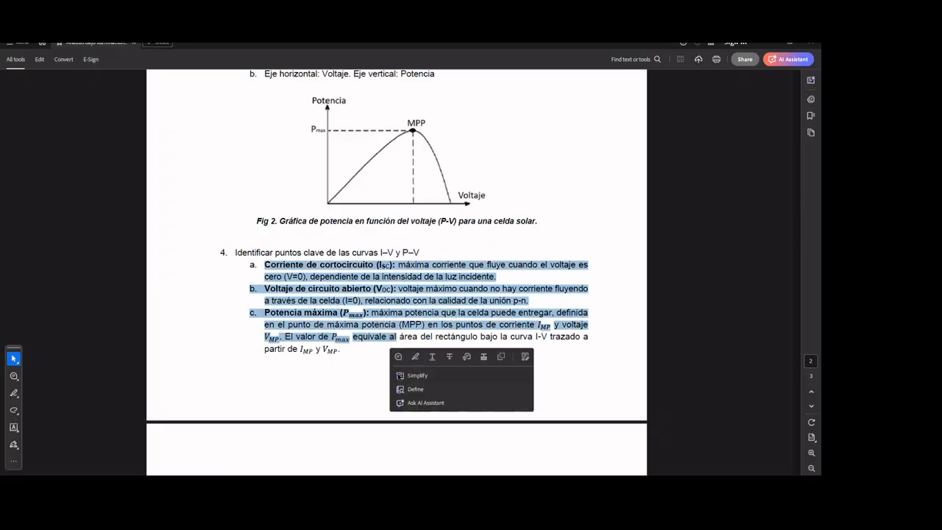
click(413, 389)
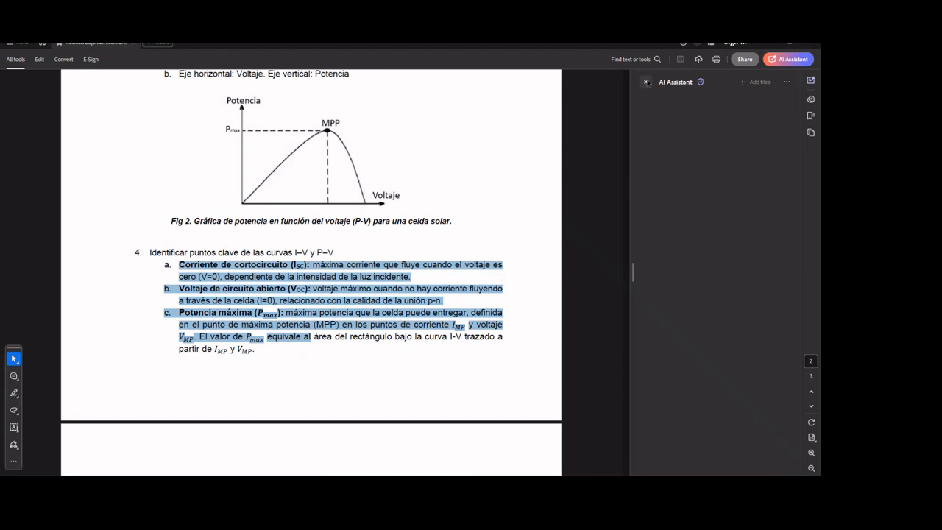
click(645, 82)
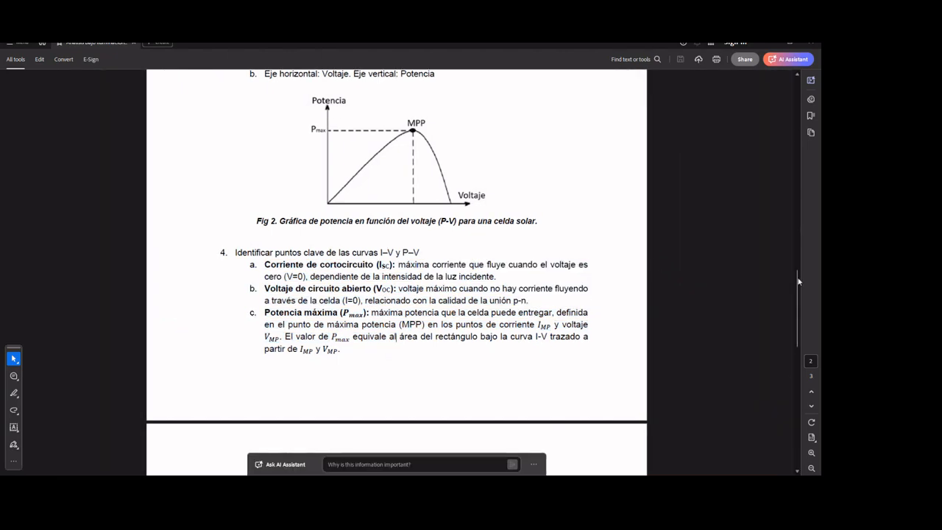
Examine the fill factor formula and its Área A and Área B ratio in section 5, and return to the graph in Origin
drag(797, 291, 797, 345)
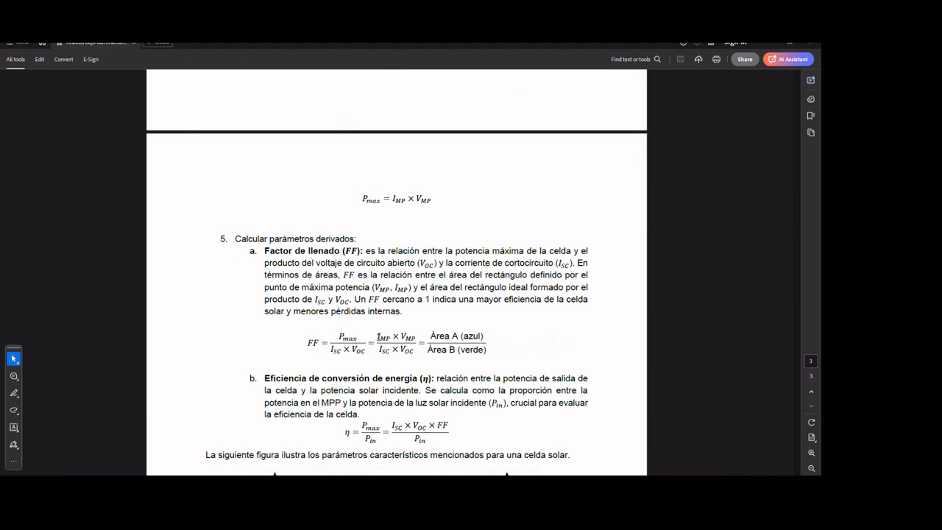
drag(377, 337, 415, 336)
right_click(415, 336)
click(380, 352)
right_click(390, 350)
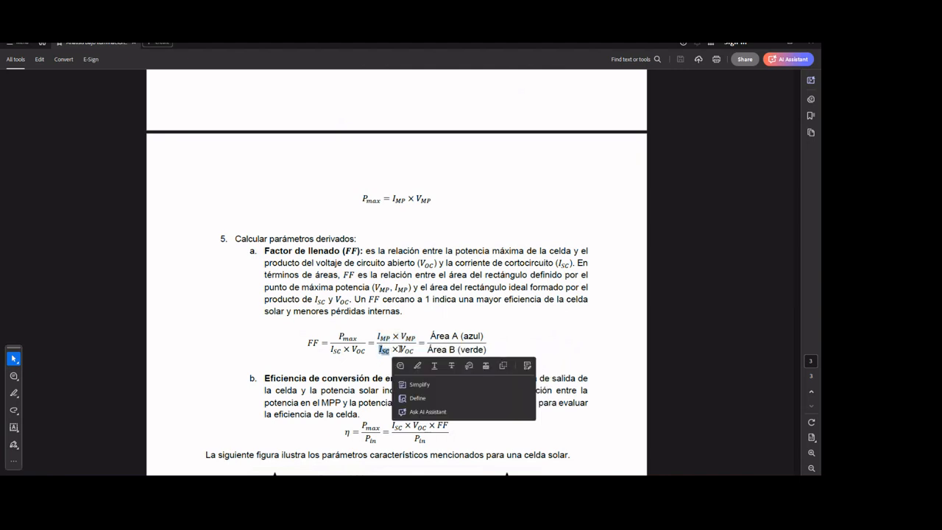
click(401, 350)
drag(402, 350, 487, 335)
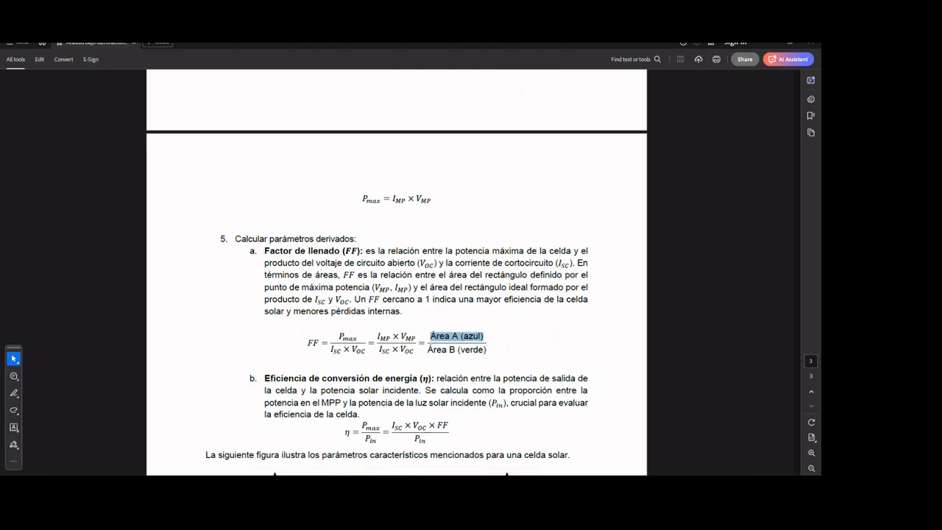
key(alt+Tab)
click(523, 367)
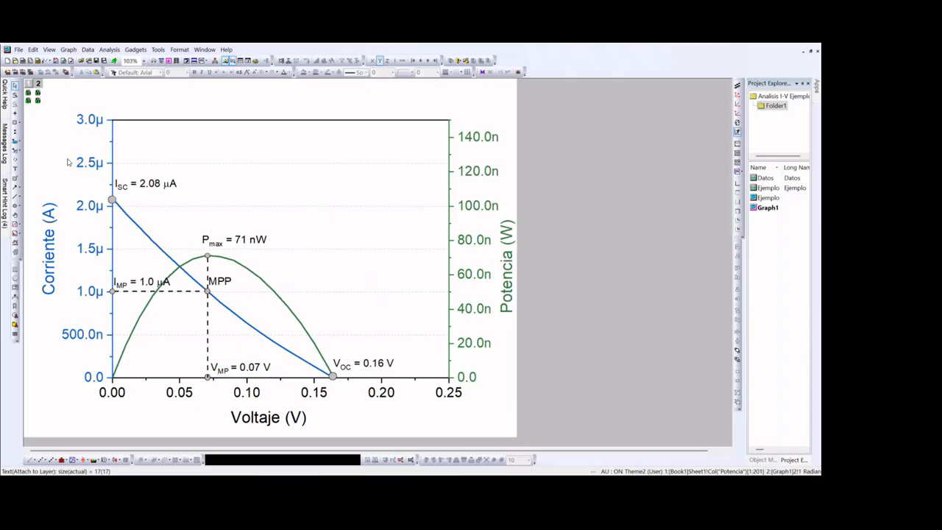
Draw a rectangle from the graph's origin up to the ISC level and across to VOC, and push it to the back
click(20, 206)
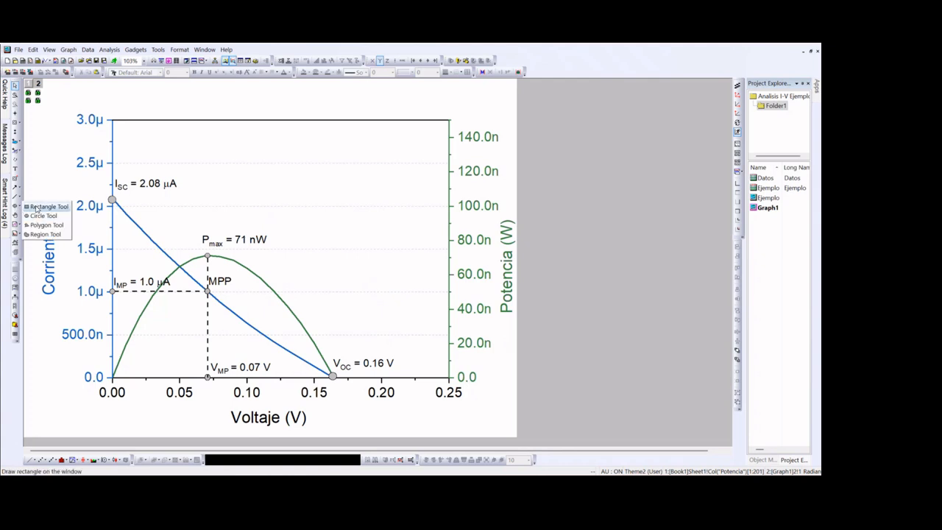
click(36, 206)
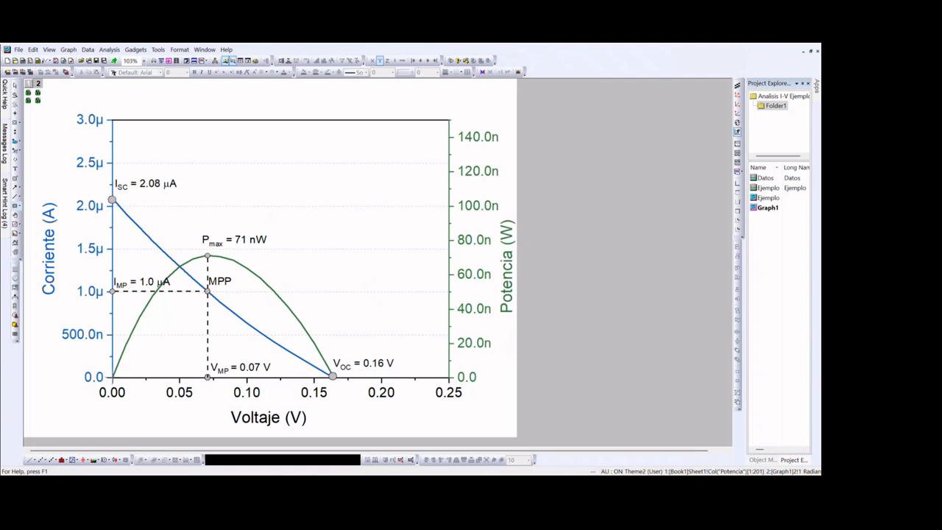
drag(112, 378, 333, 201)
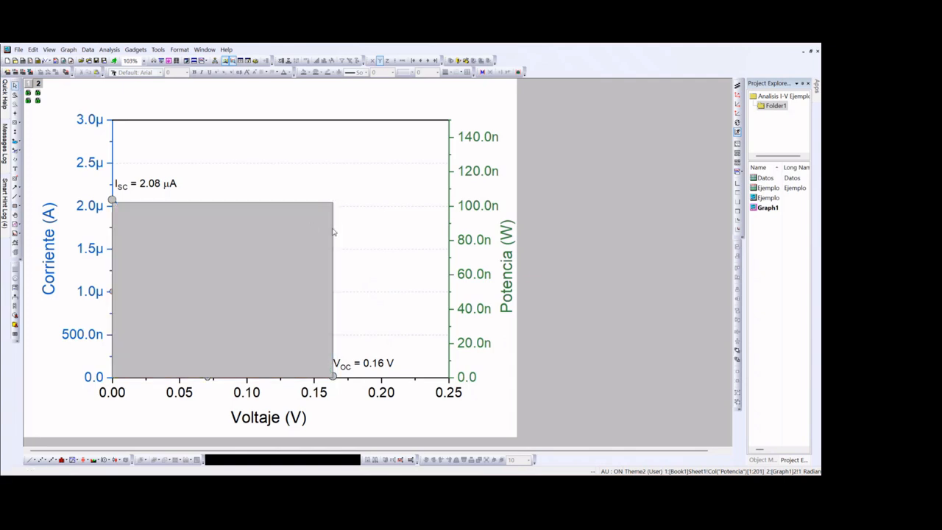
click(287, 237)
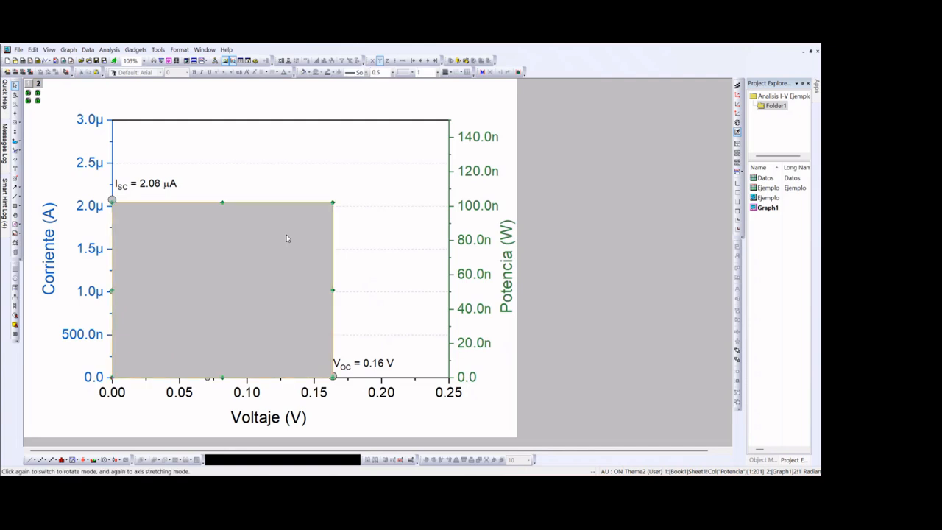
right_click(287, 238)
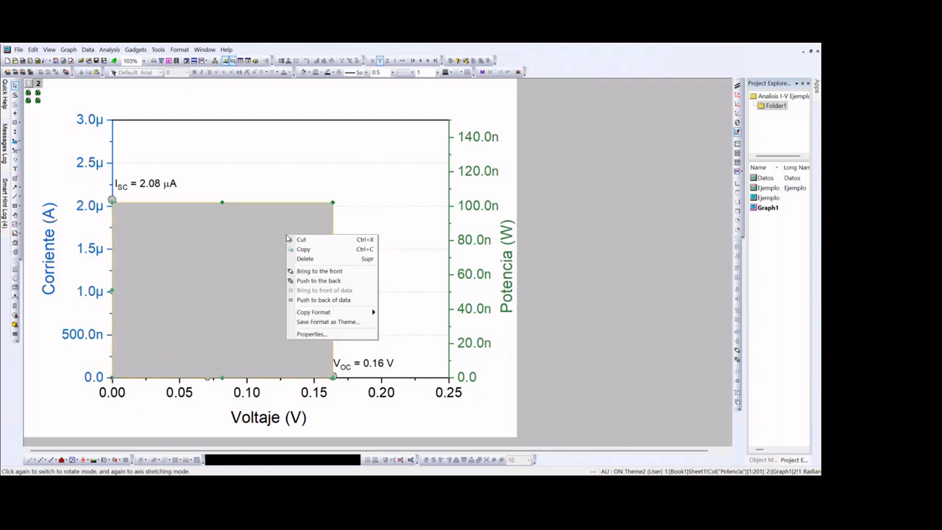
click(315, 282)
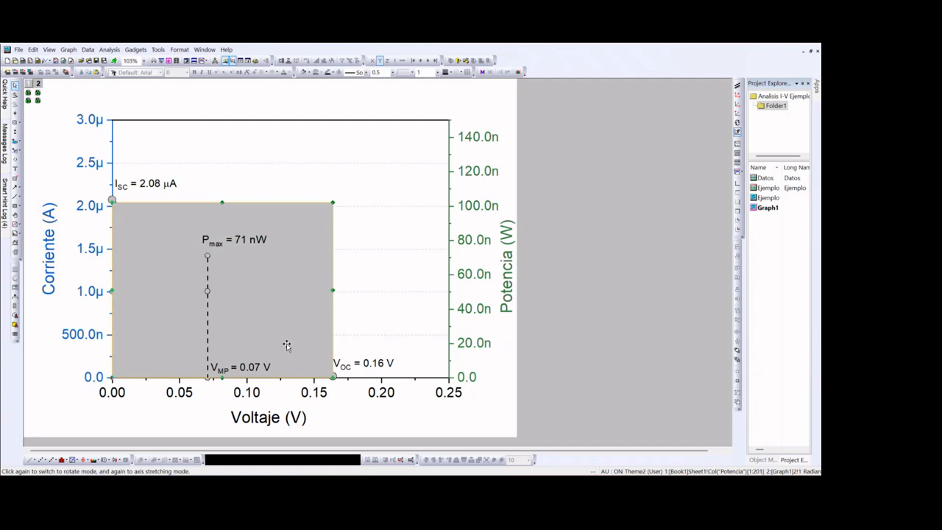
Set the transparency of the ISC–VOC rectangle to 56%
double_click(286, 287)
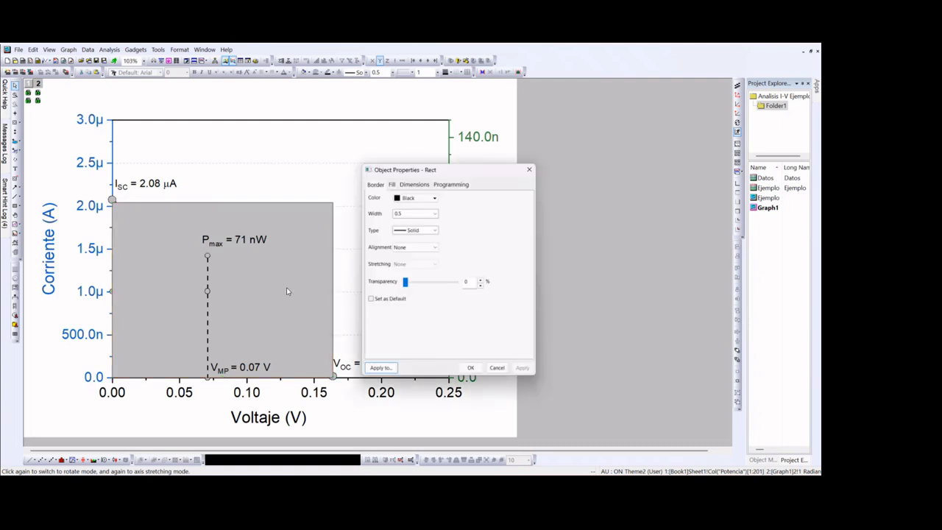
drag(404, 283, 438, 284)
click(520, 369)
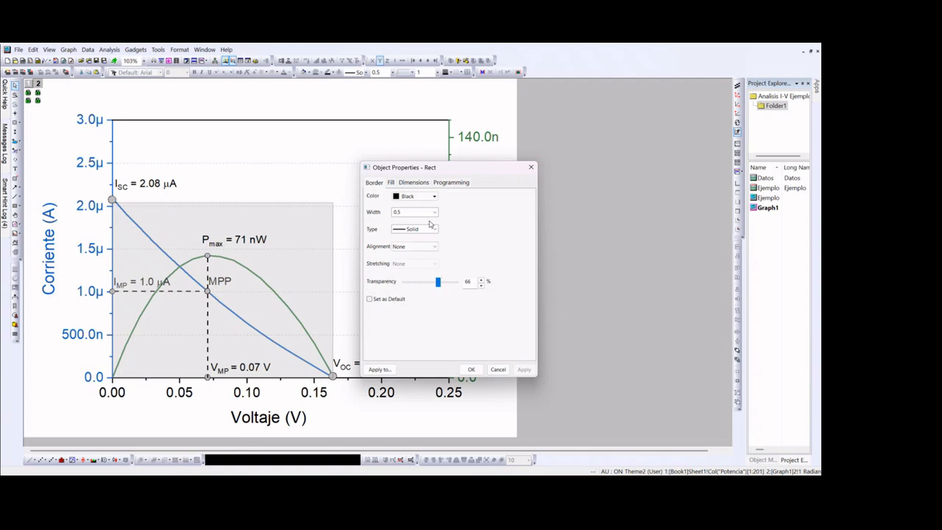
drag(439, 284, 434, 289)
click(519, 370)
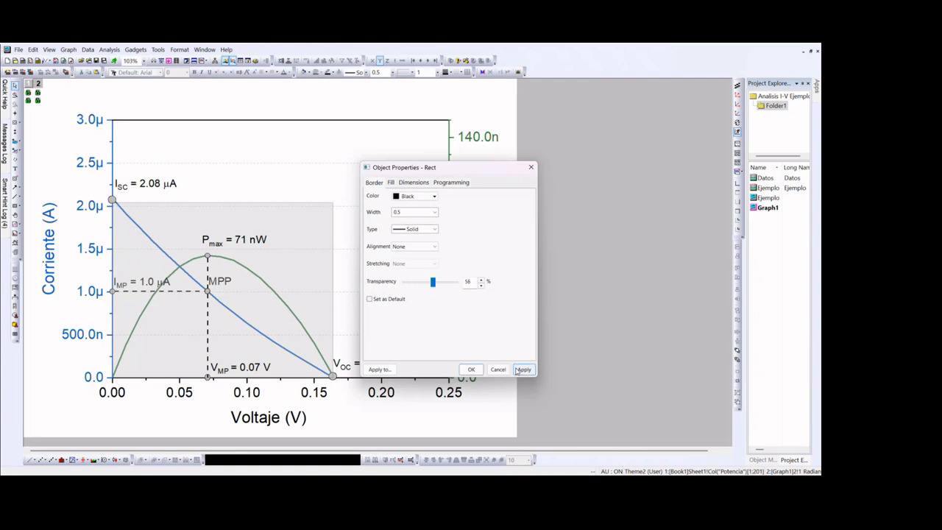
Try an LT Yellow border on the ISC–VOC rectangle and replace it with the border color None
click(415, 197)
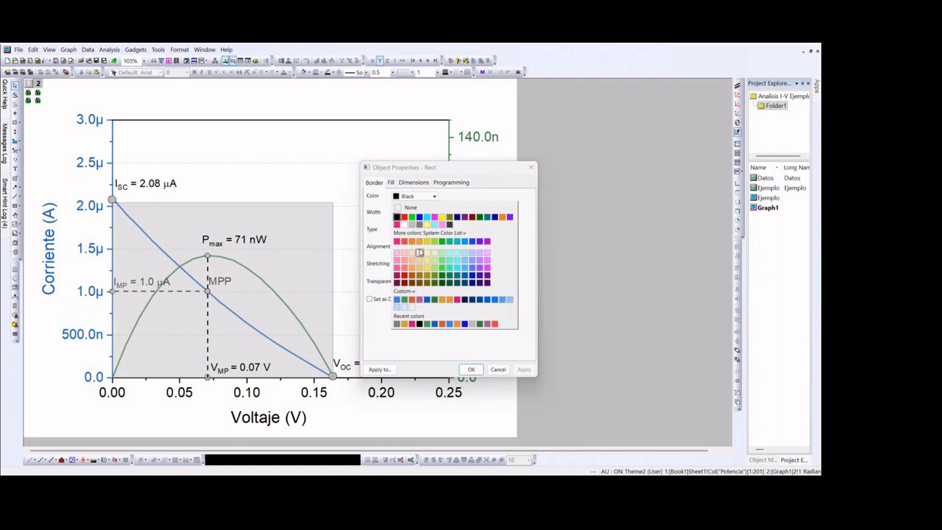
click(429, 225)
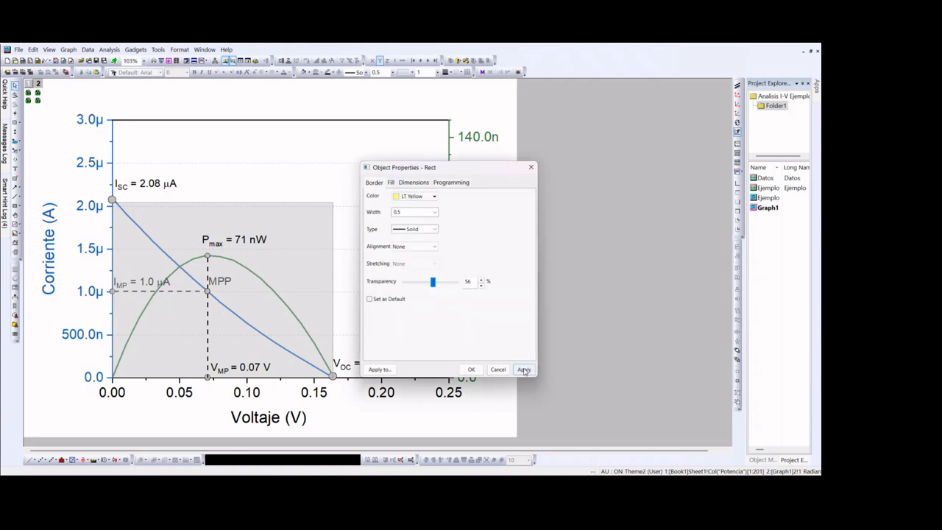
click(524, 370)
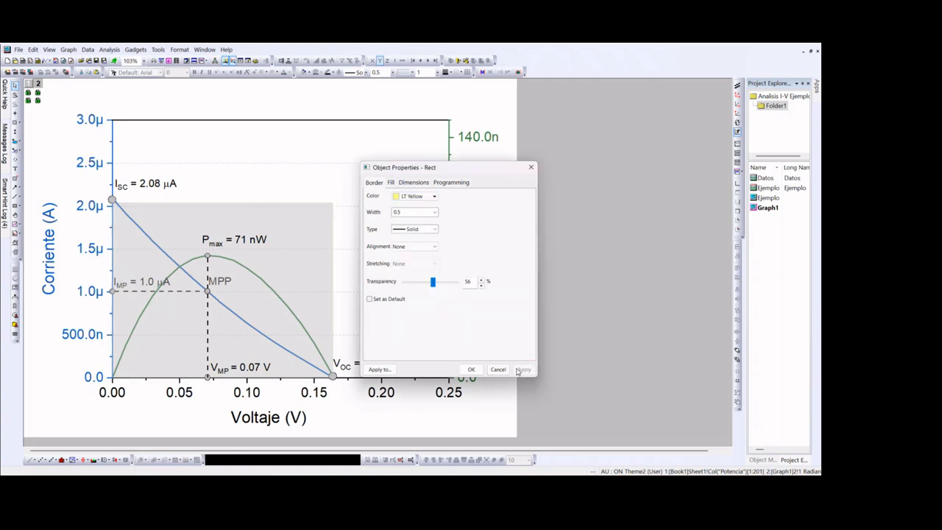
click(418, 196)
click(416, 208)
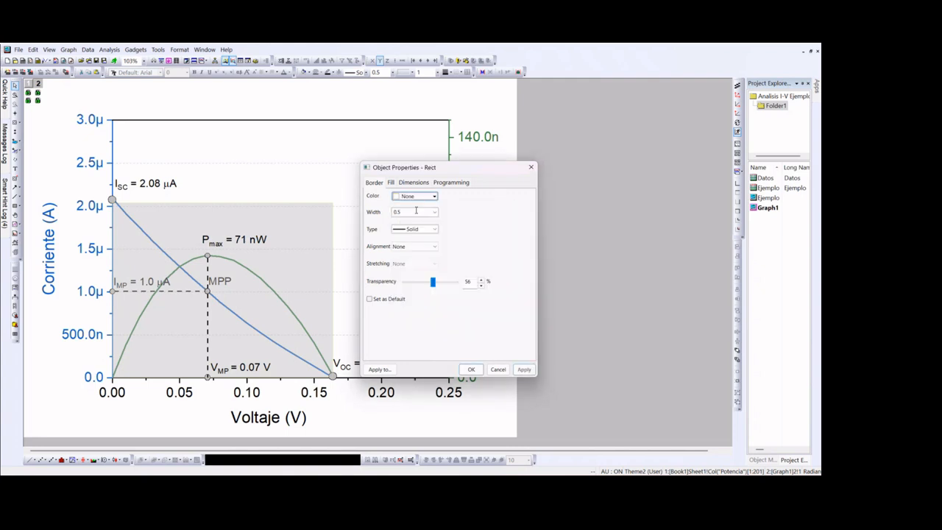
Try a yellow fill on the ISC–VOC rectangle, replace it with light green and accept the object properties
click(391, 182)
click(415, 196)
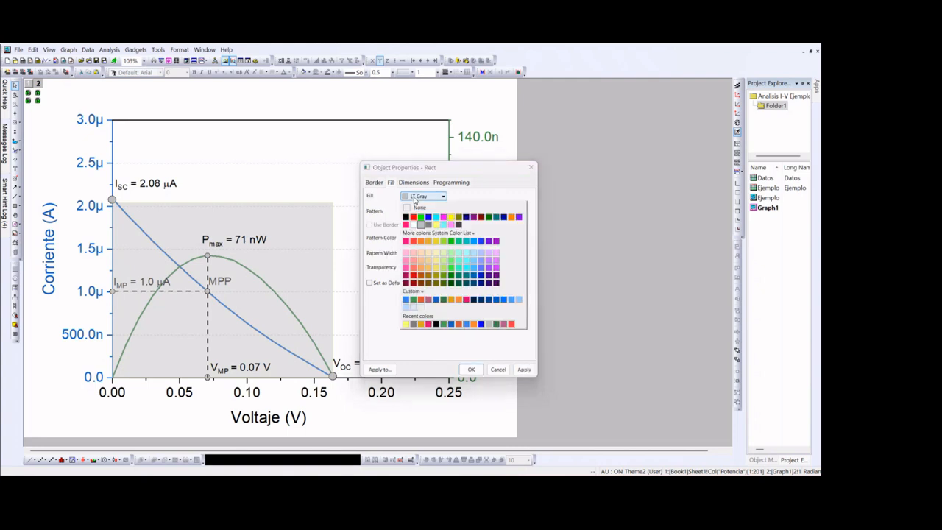
click(444, 224)
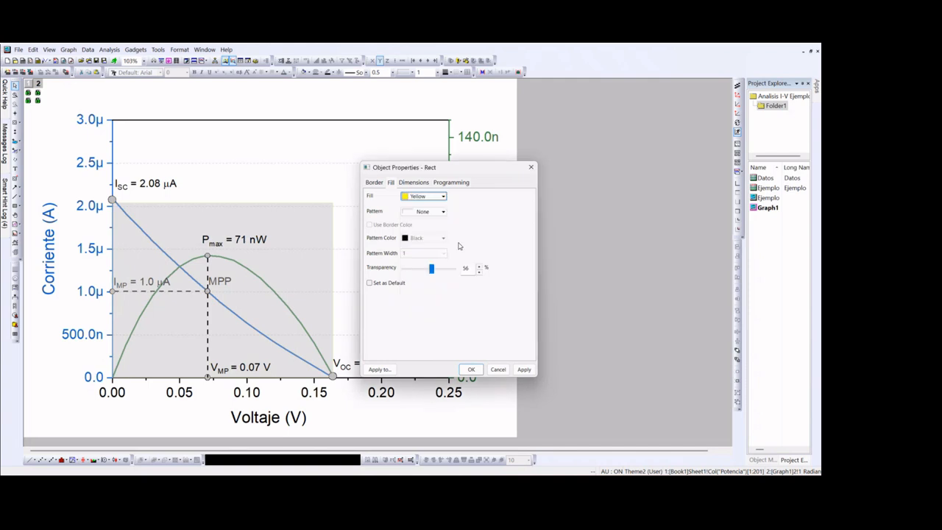
click(524, 369)
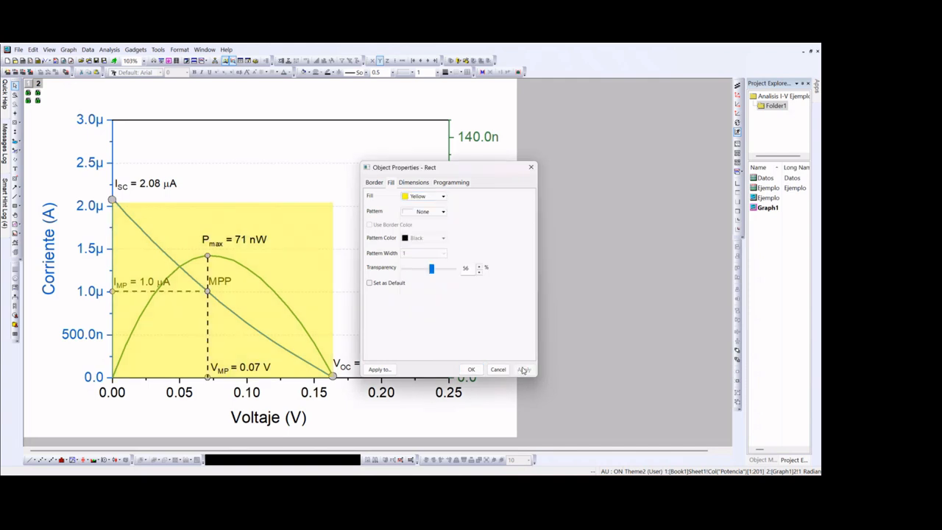
click(427, 196)
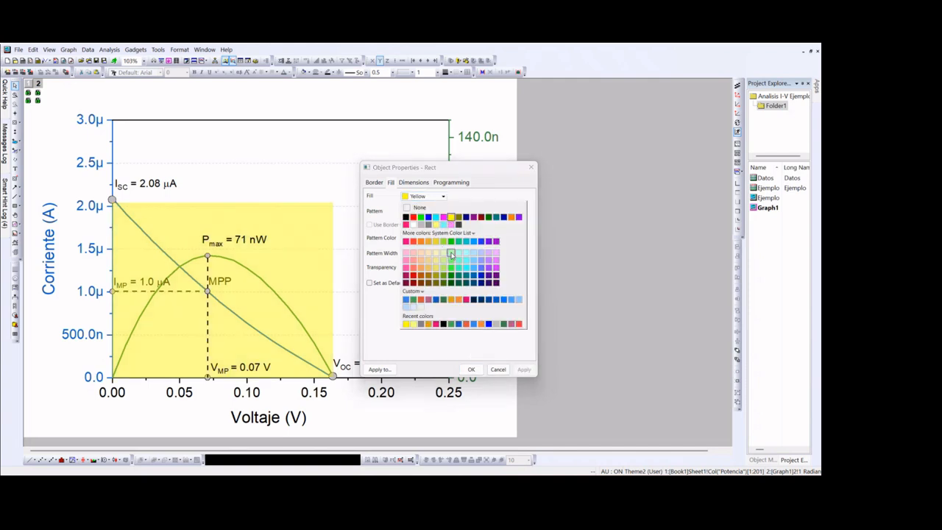
click(450, 252)
click(523, 369)
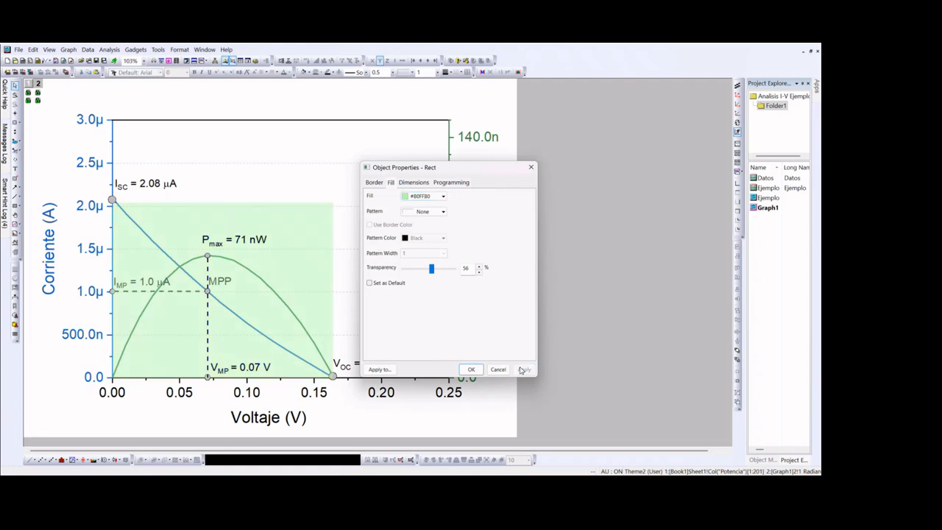
click(471, 370)
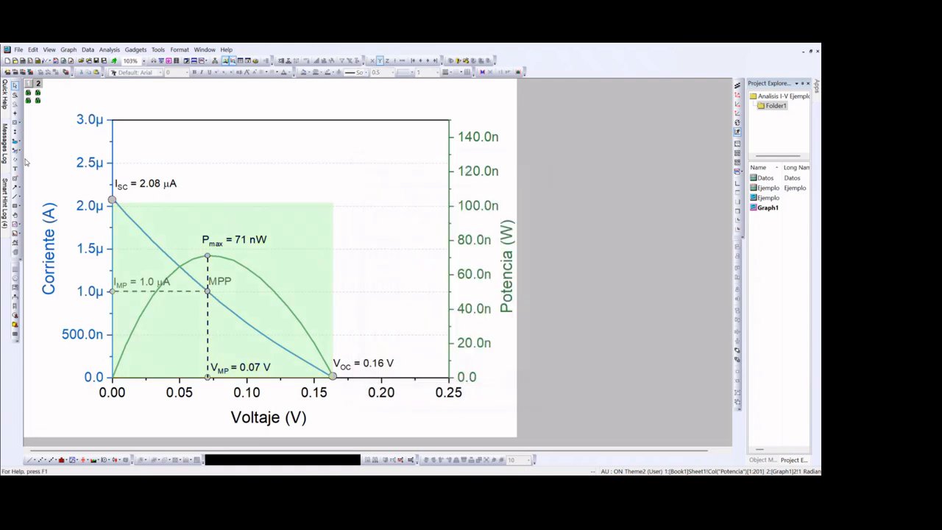
Draw a rectangle from the graph's origin to the MPP and give it a Wine fill
click(18, 207)
drag(112, 377, 208, 292)
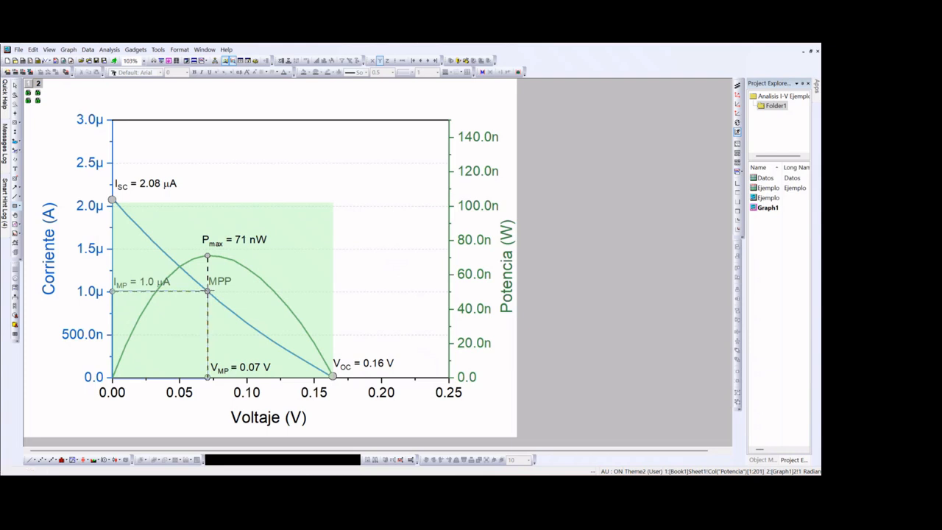
double_click(178, 309)
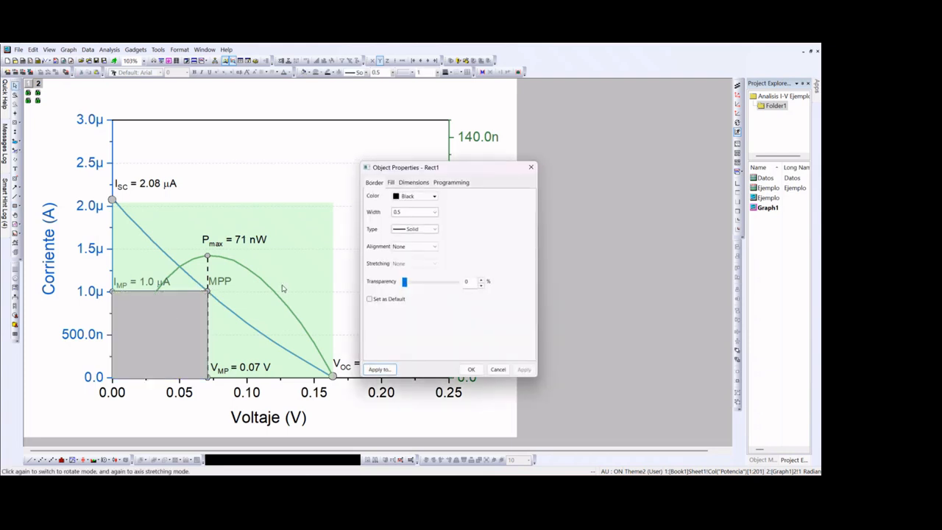
click(429, 212)
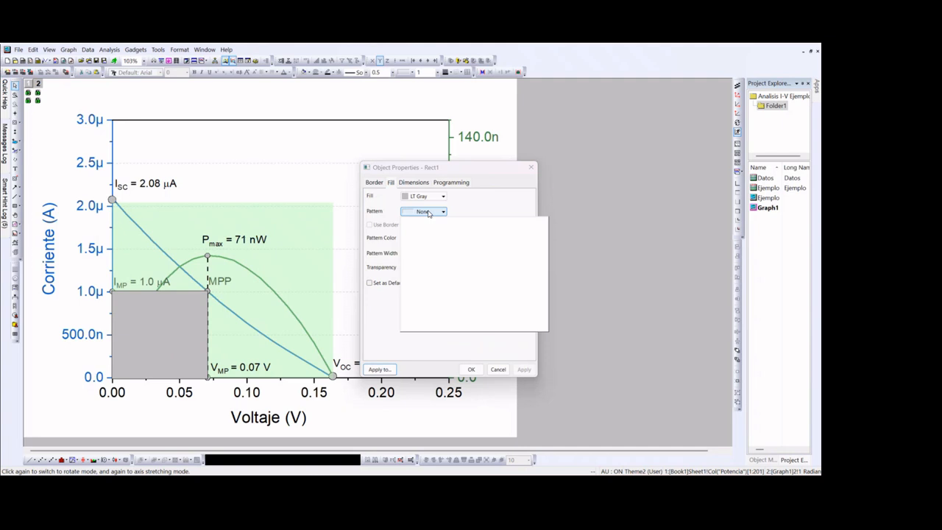
click(425, 196)
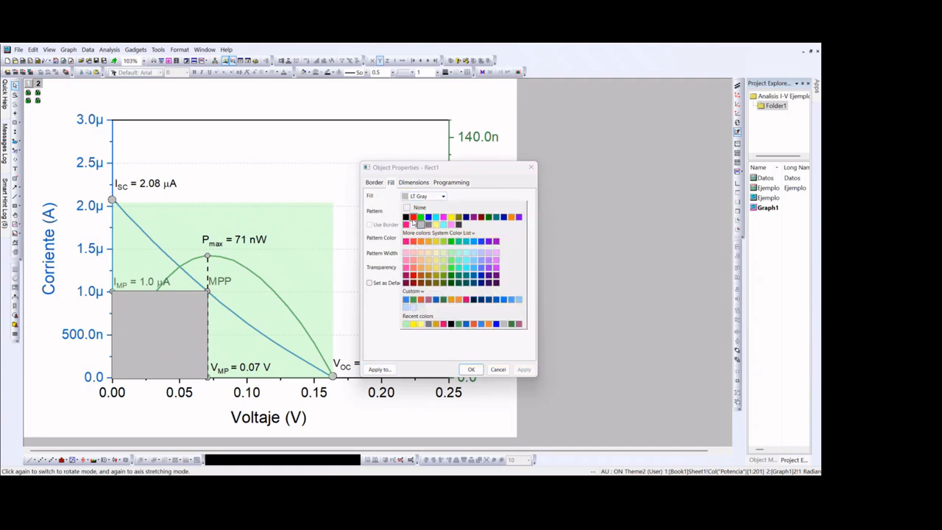
click(445, 324)
click(425, 196)
click(480, 216)
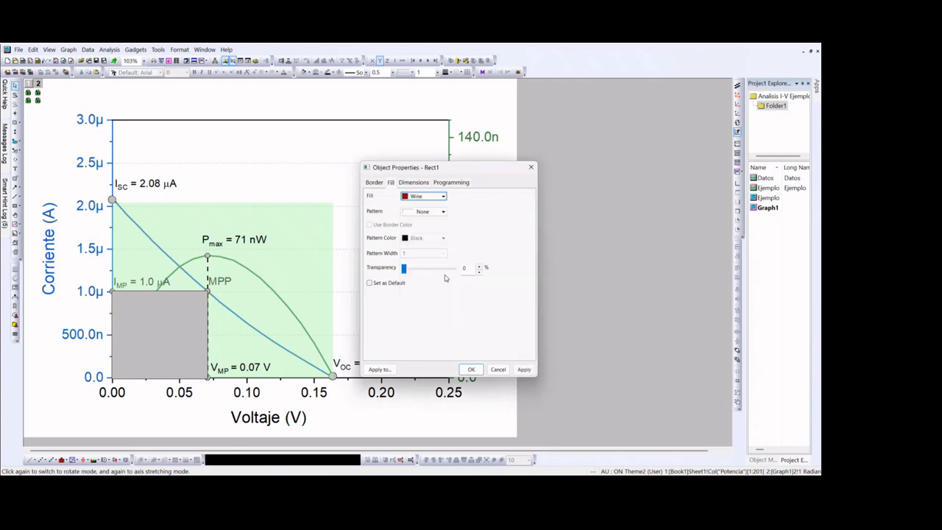
Set the fill transparency of the MPP rectangle to 57% and accept the object properties
drag(403, 268, 432, 268)
click(523, 368)
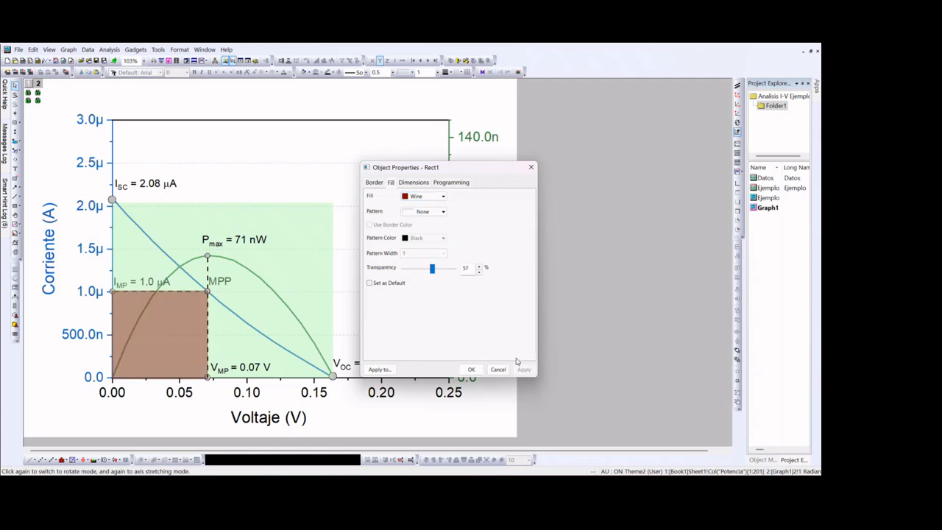
click(472, 369)
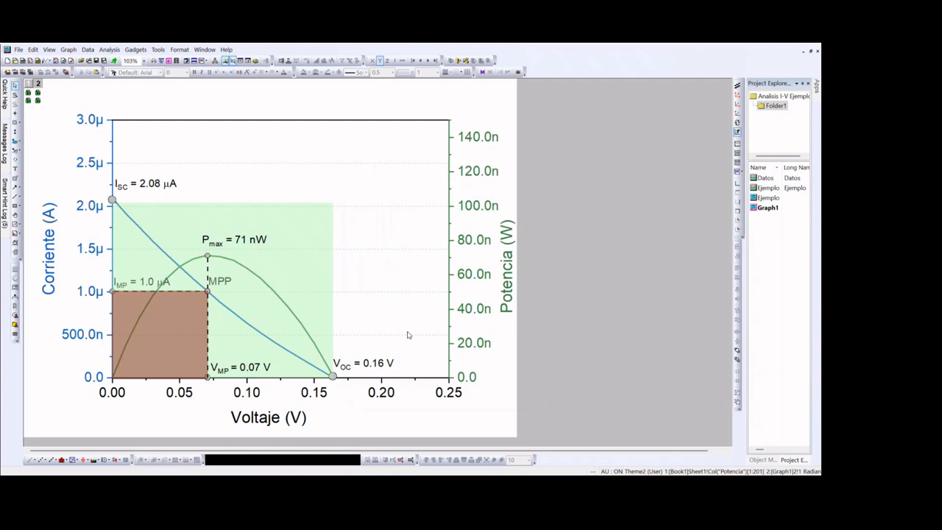
click(401, 300)
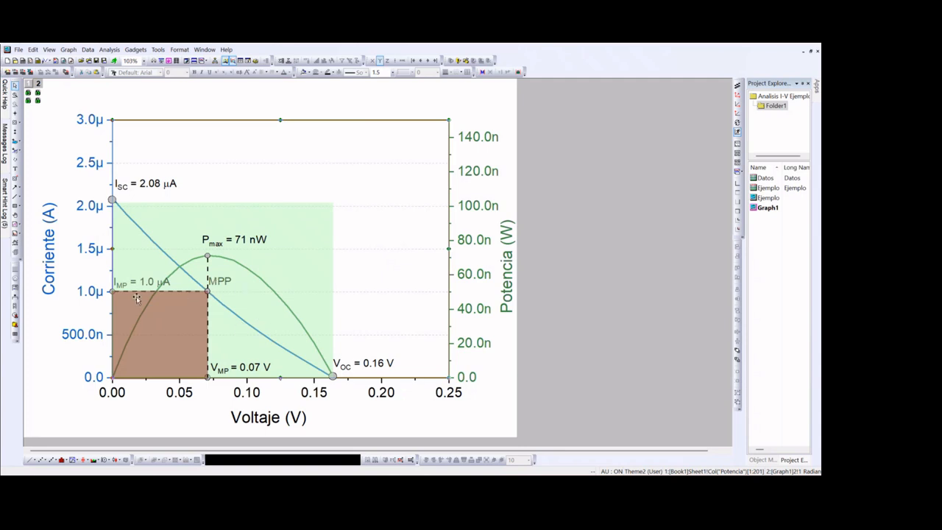
Check the fill factor formula in the PDF guide and the FF label on the example graph, and return to Graph1
click(516, 483)
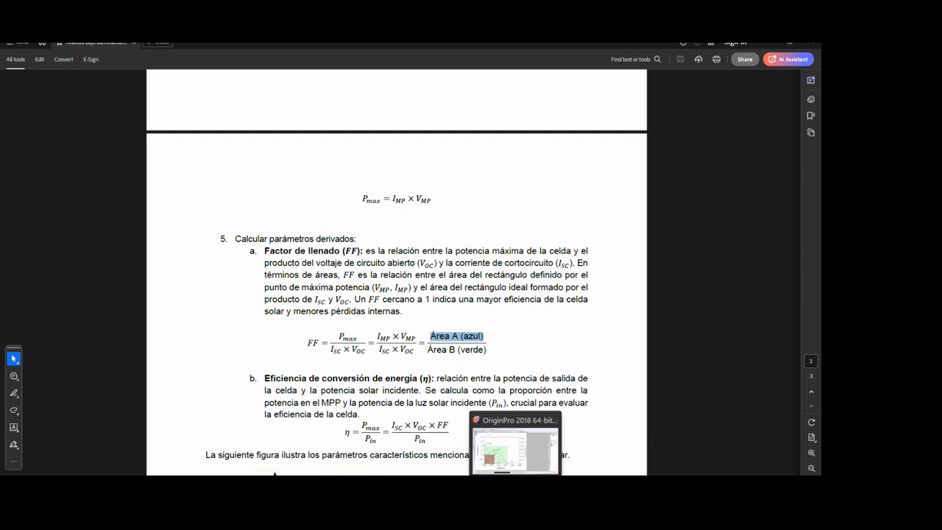
click(515, 483)
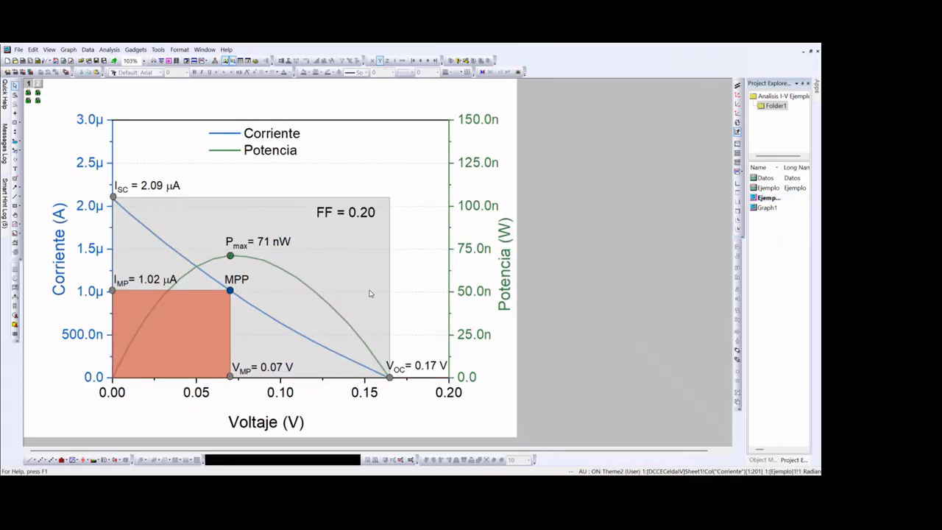
click(359, 217)
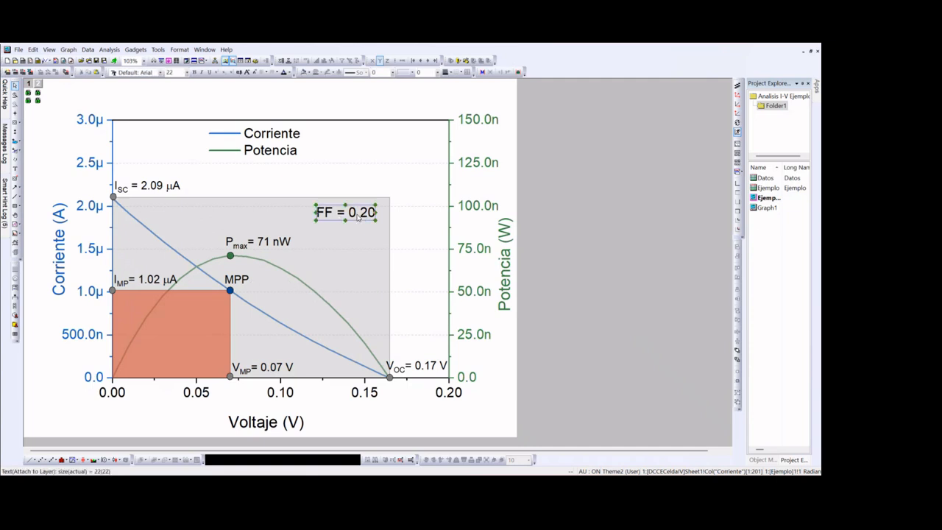
double_click(766, 210)
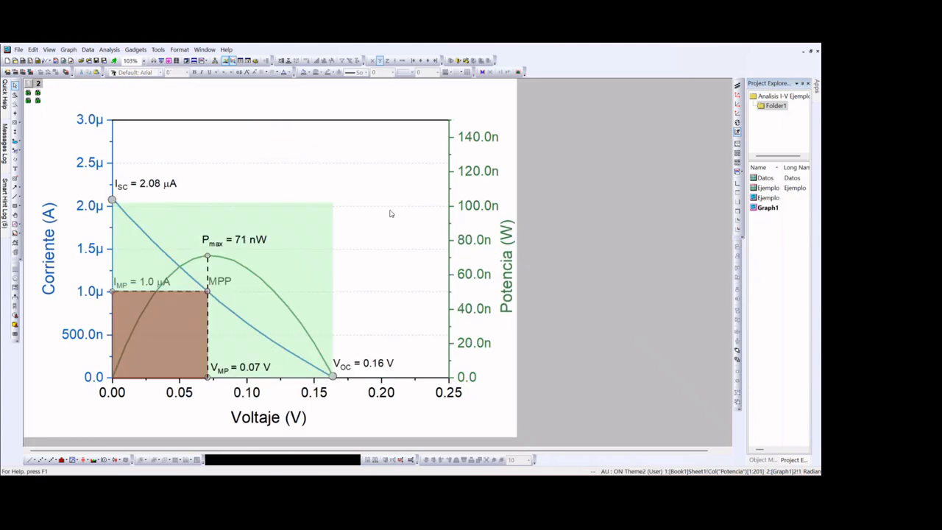
Add the text label "FF = 0.20" inside the green rectangle's upper right corner and compare it with the example graph
click(288, 184)
text(FF = 0.20)
drag(315, 194, 298, 217)
click(360, 233)
key(ctrl+Tab)
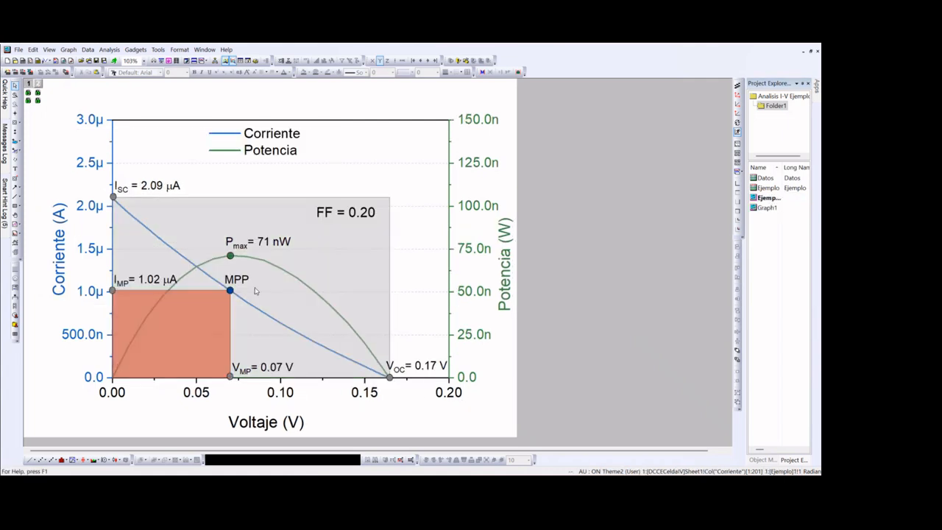
click(766, 208)
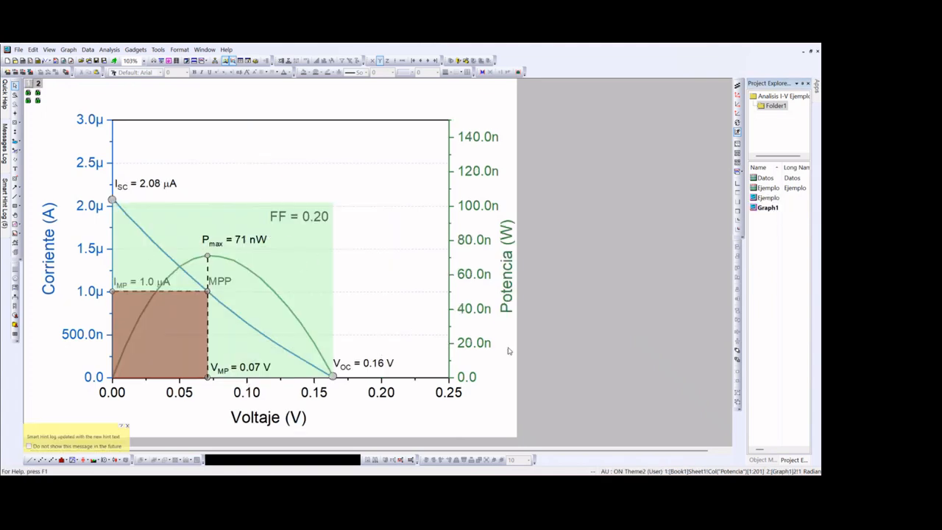
Try to select all the parameter labels together, including VOC, VMP, MPP, IMP, Pmax and ISC
click(372, 366)
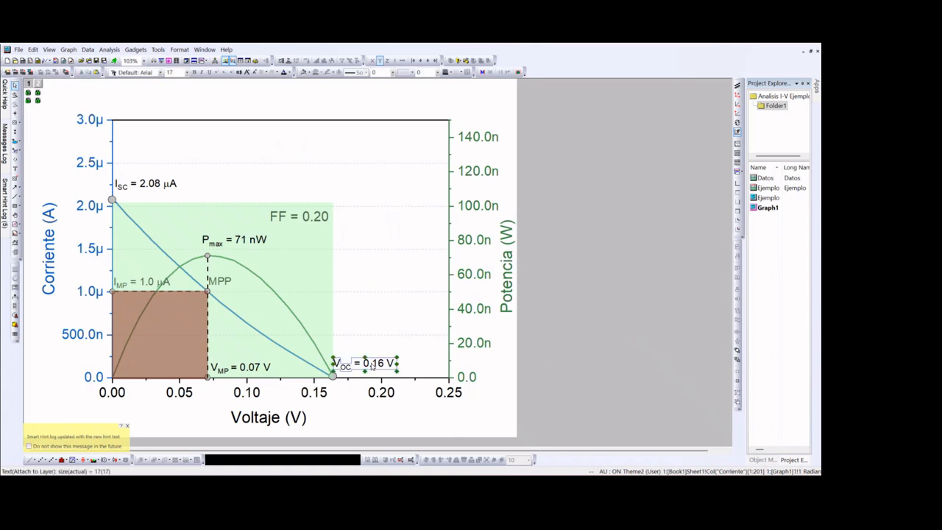
shift+click(246, 370)
shift+click(219, 282)
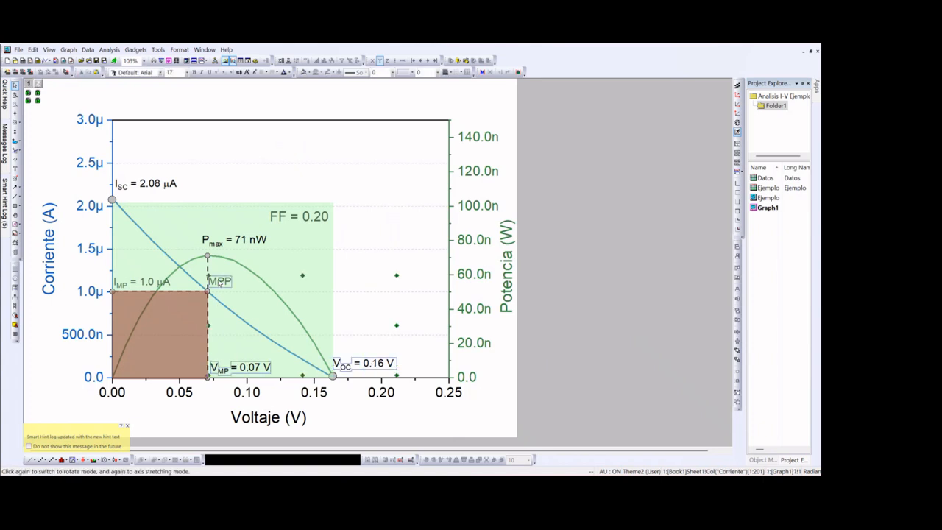
shift+click(151, 285)
shift+click(224, 246)
shift+click(286, 219)
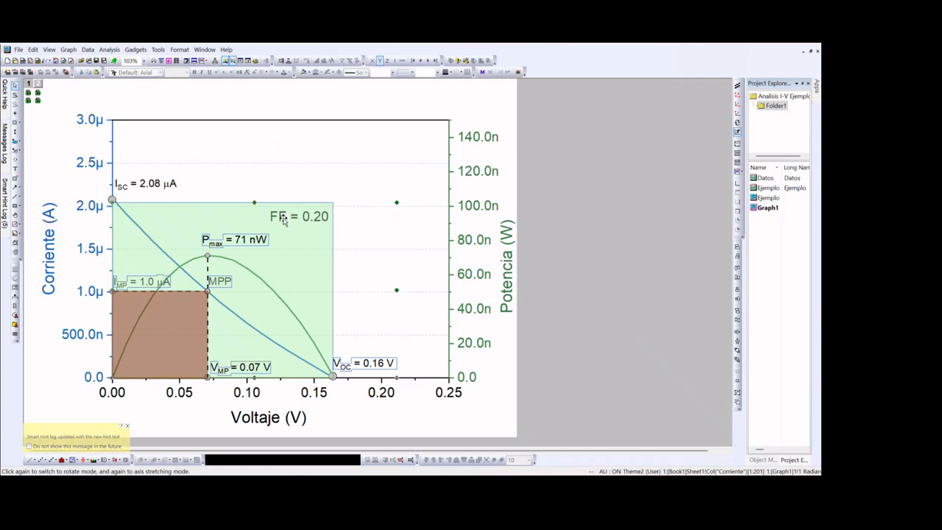
shift+click(168, 189)
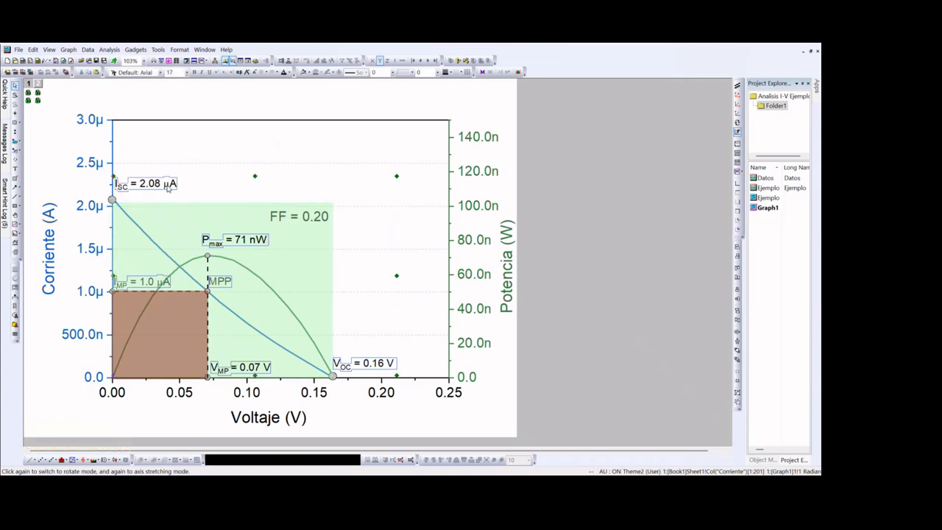
right_click(168, 189)
click(199, 221)
Nudge the green ISC–VOC rectangle slightly to the right so its edge lines up with the VOC point
click(319, 299)
mouse_move(316, 303)
mouse_down()
mouse_move(324, 297)
mouse_move(316, 303)
mouse_up()
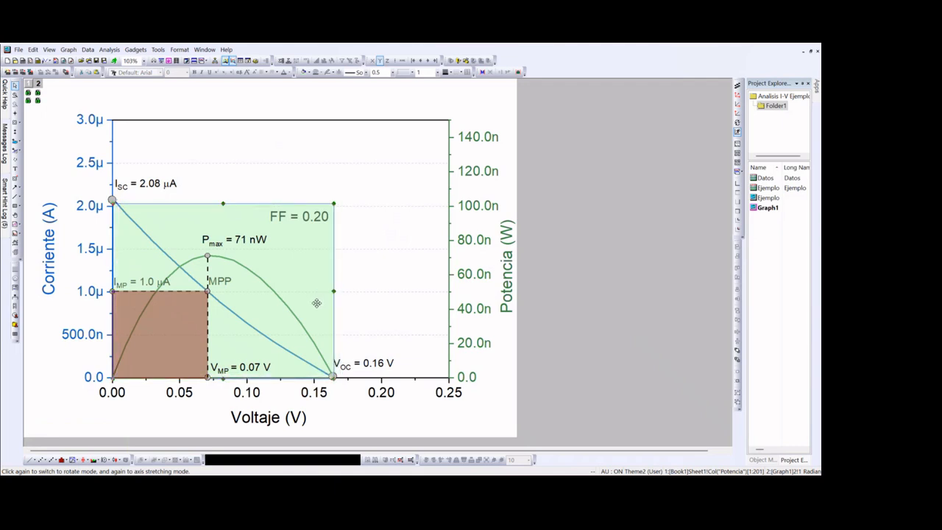
click(356, 311)
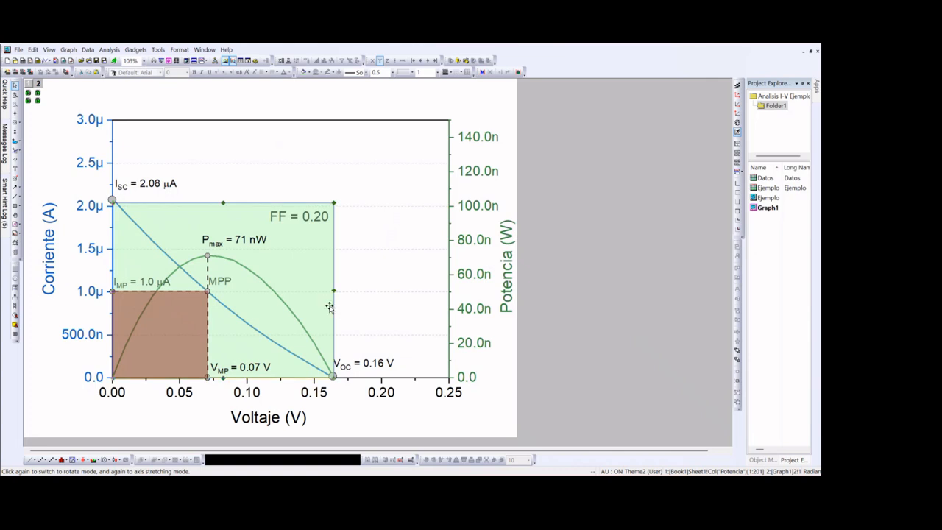
click(542, 380)
Move the VOC label slightly right and down, clear of the green rectangle's edge
click(371, 364)
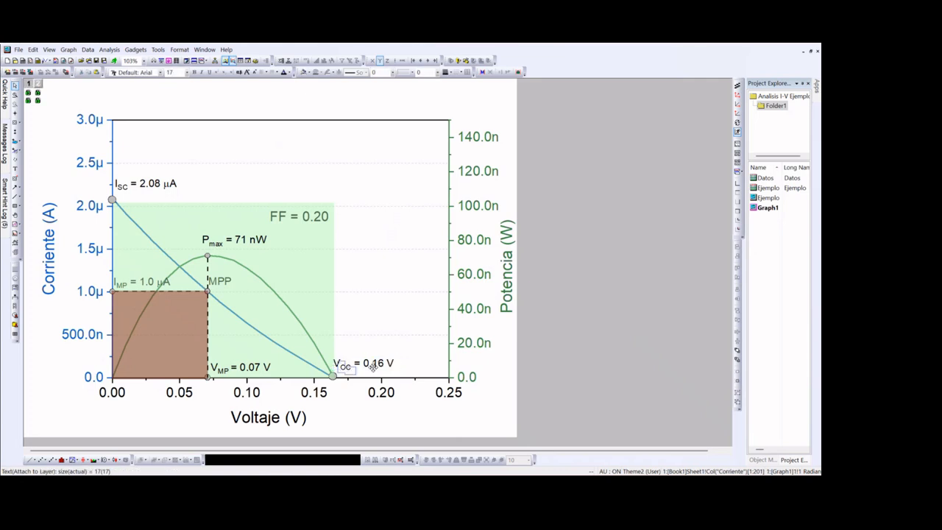
drag(373, 366, 376, 368)
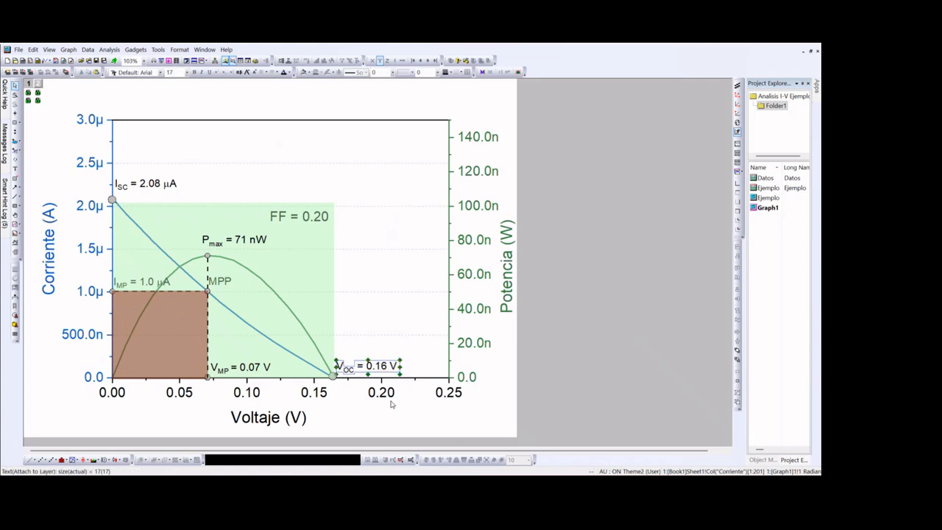
click(435, 421)
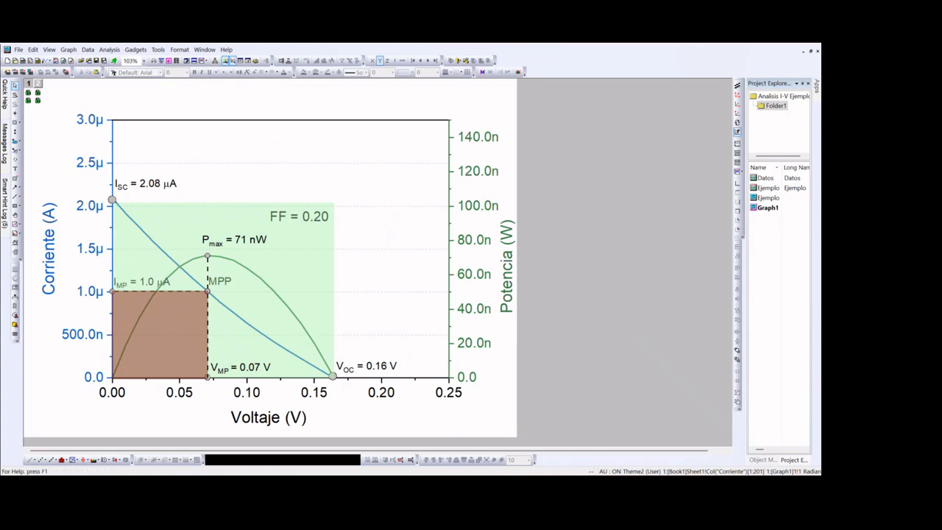
Switch to the PDF guide in Acrobat and examine Pin and ISC × VOC × FF in the energy conversion efficiency formula
key(alt+Tab)
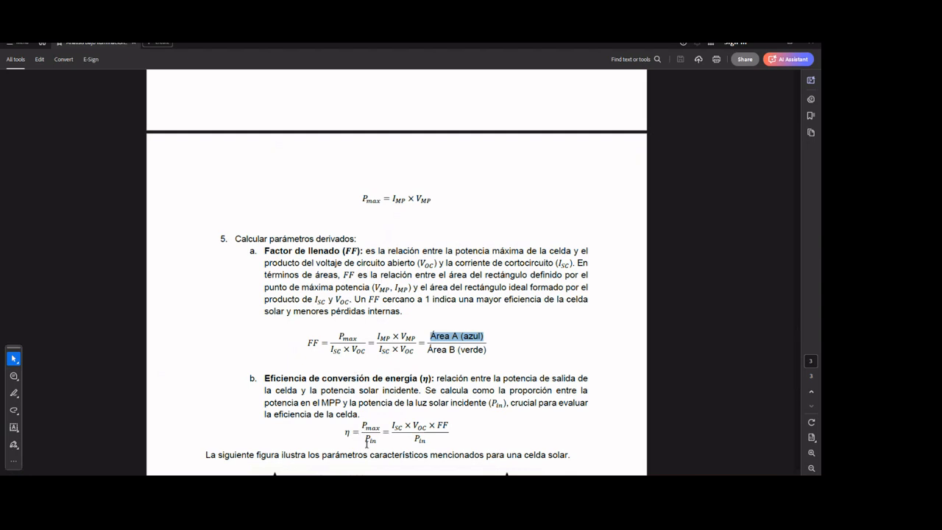
drag(365, 439, 380, 444)
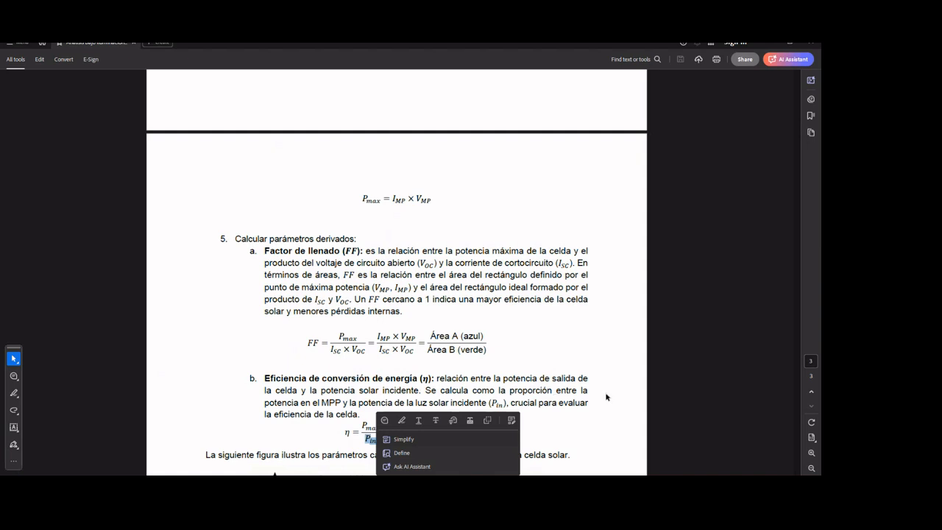
click(411, 467)
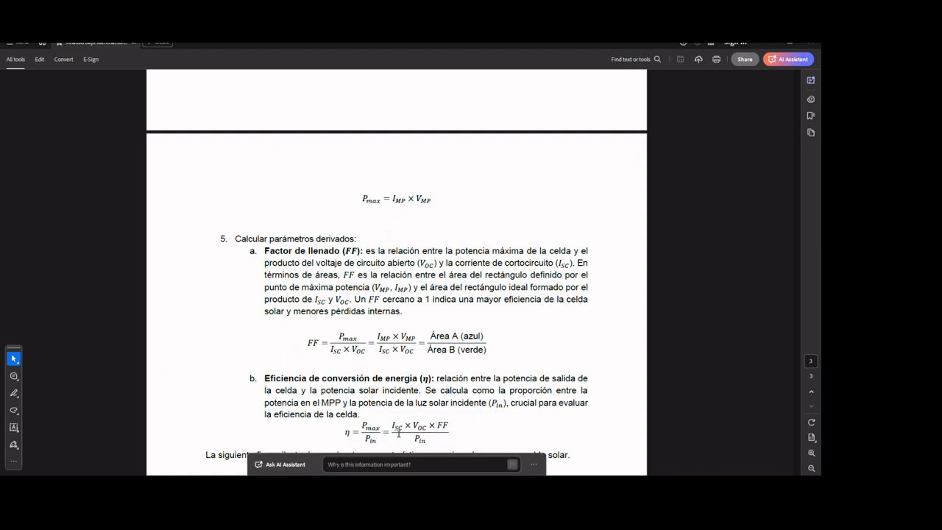
drag(394, 425, 458, 427)
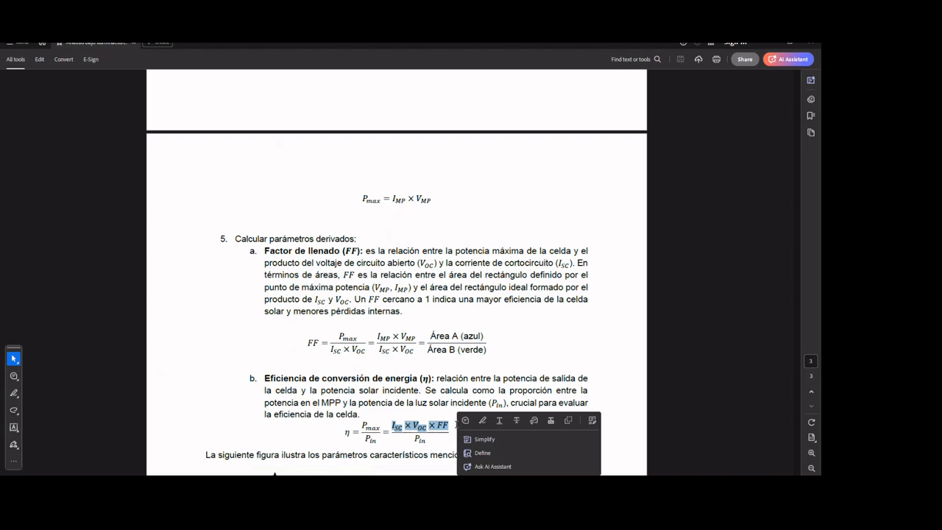